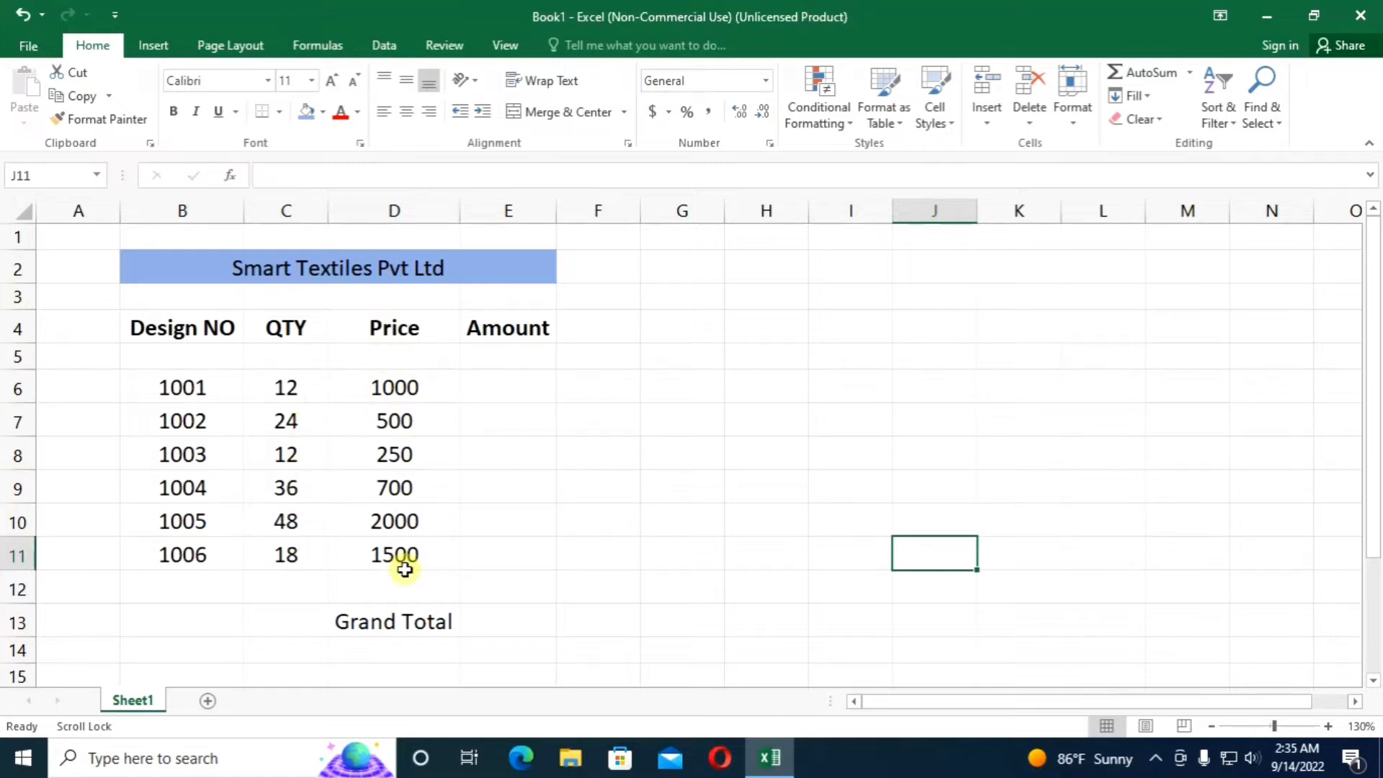
# Step: Try to calculate the first Amount by entering 12*1000 in cell E6, and clear the cell again
pyautogui.click(522, 327)
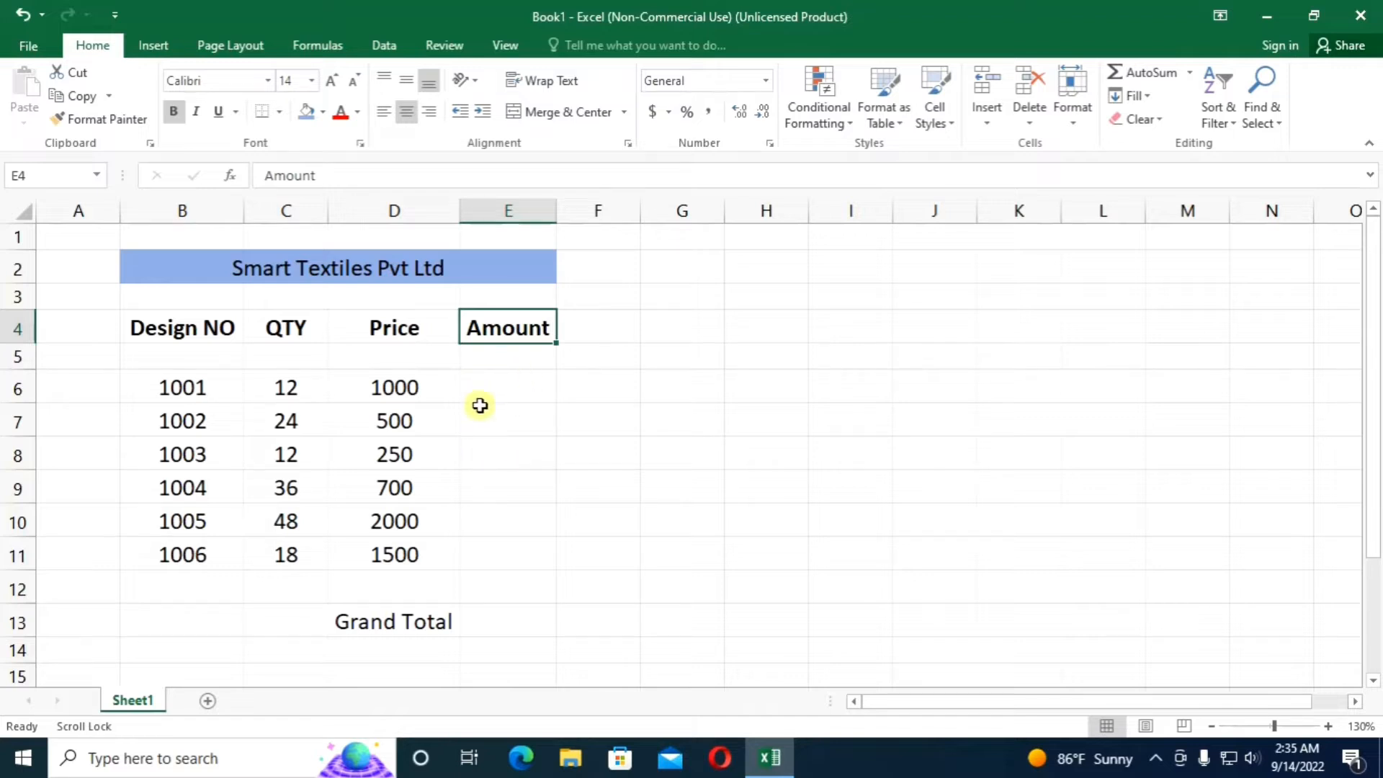
pyautogui.click(512, 387)
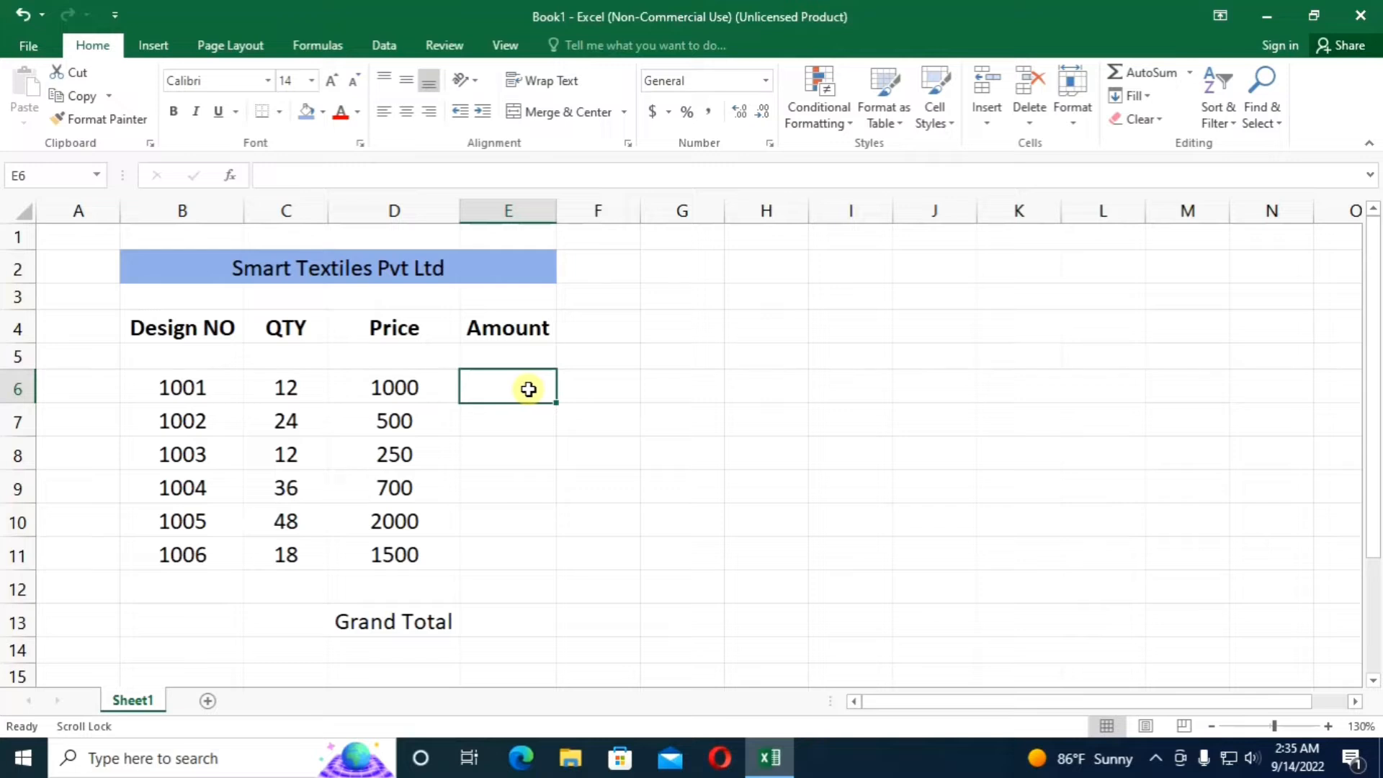
pyautogui.write('12*1000')
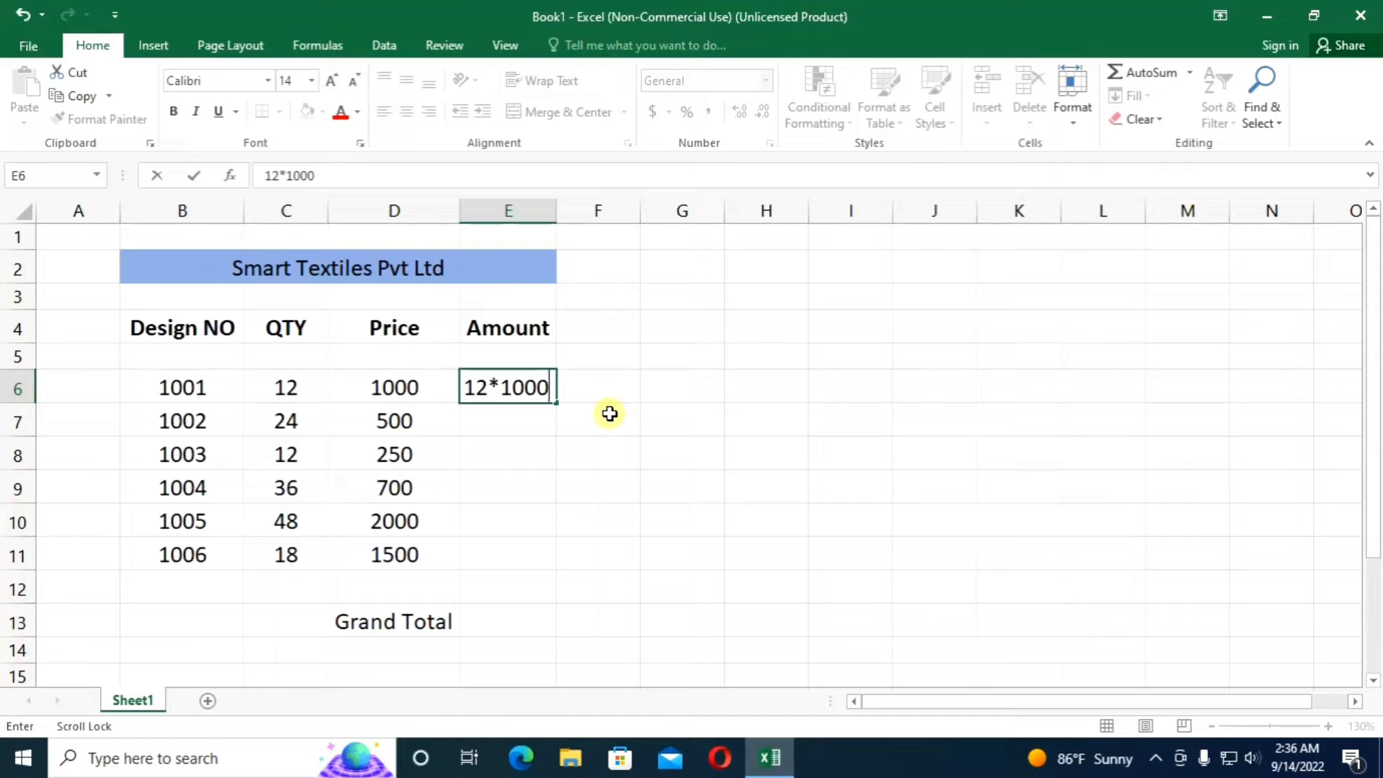
pyautogui.press('Return')
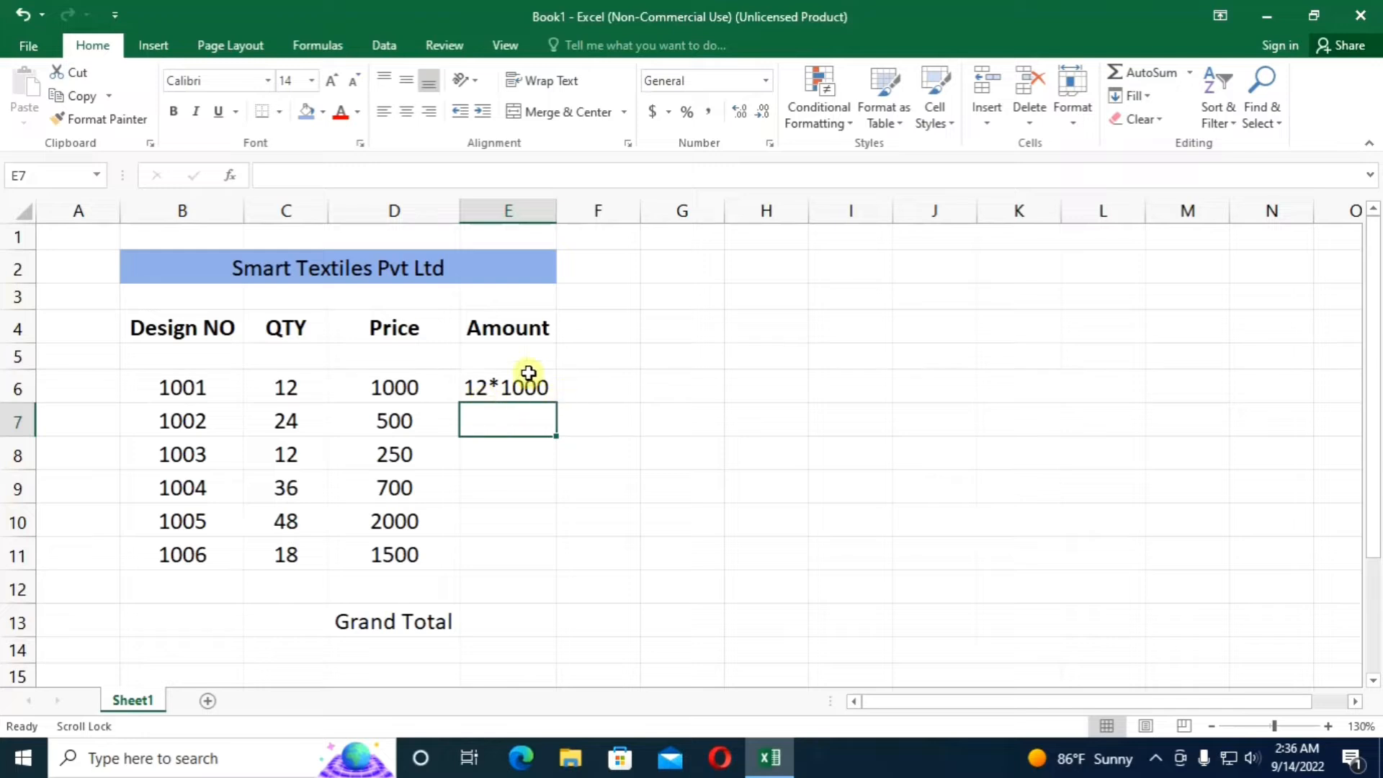
pyautogui.click(489, 390)
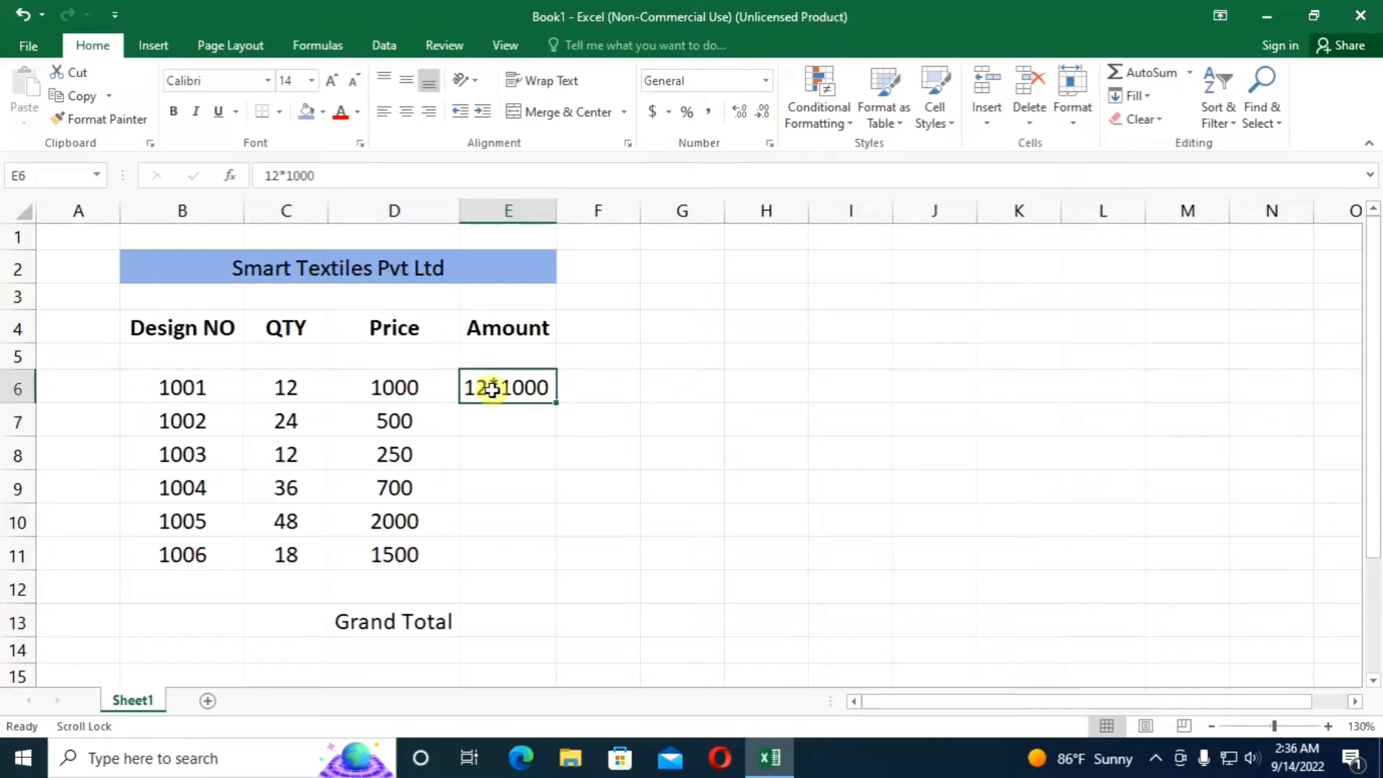
pyautogui.press('Delete')
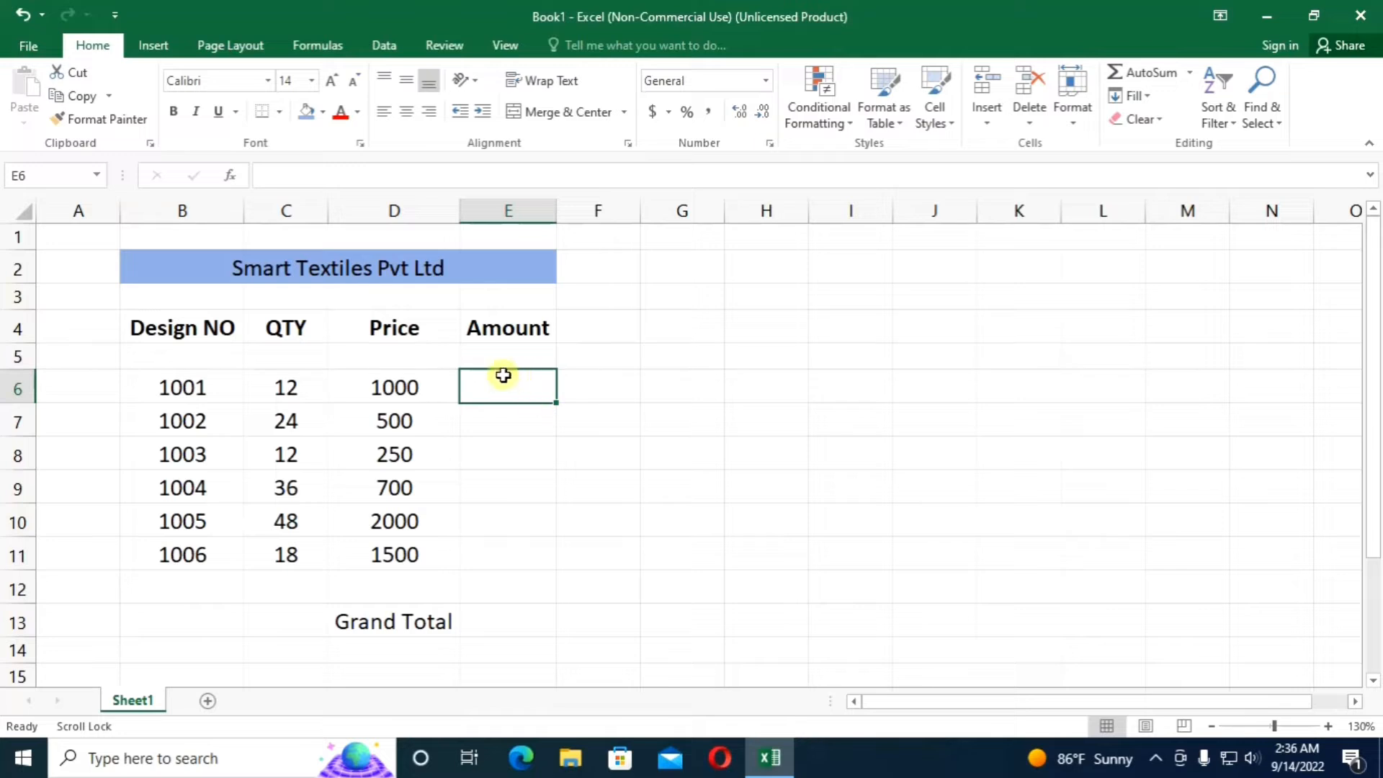
pyautogui.click(502, 420)
pyautogui.click(511, 444)
pyautogui.click(520, 489)
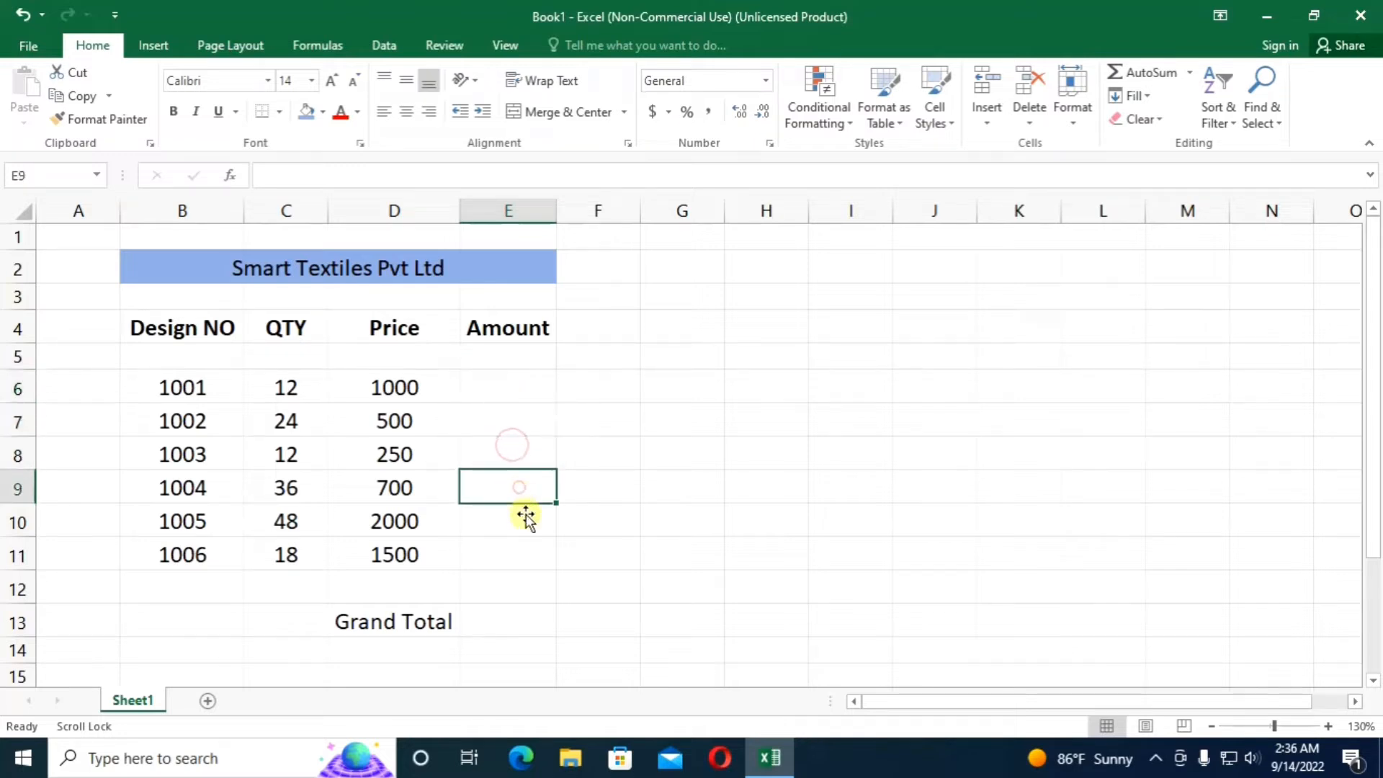
pyautogui.click(524, 519)
pyautogui.click(524, 549)
pyautogui.click(505, 395)
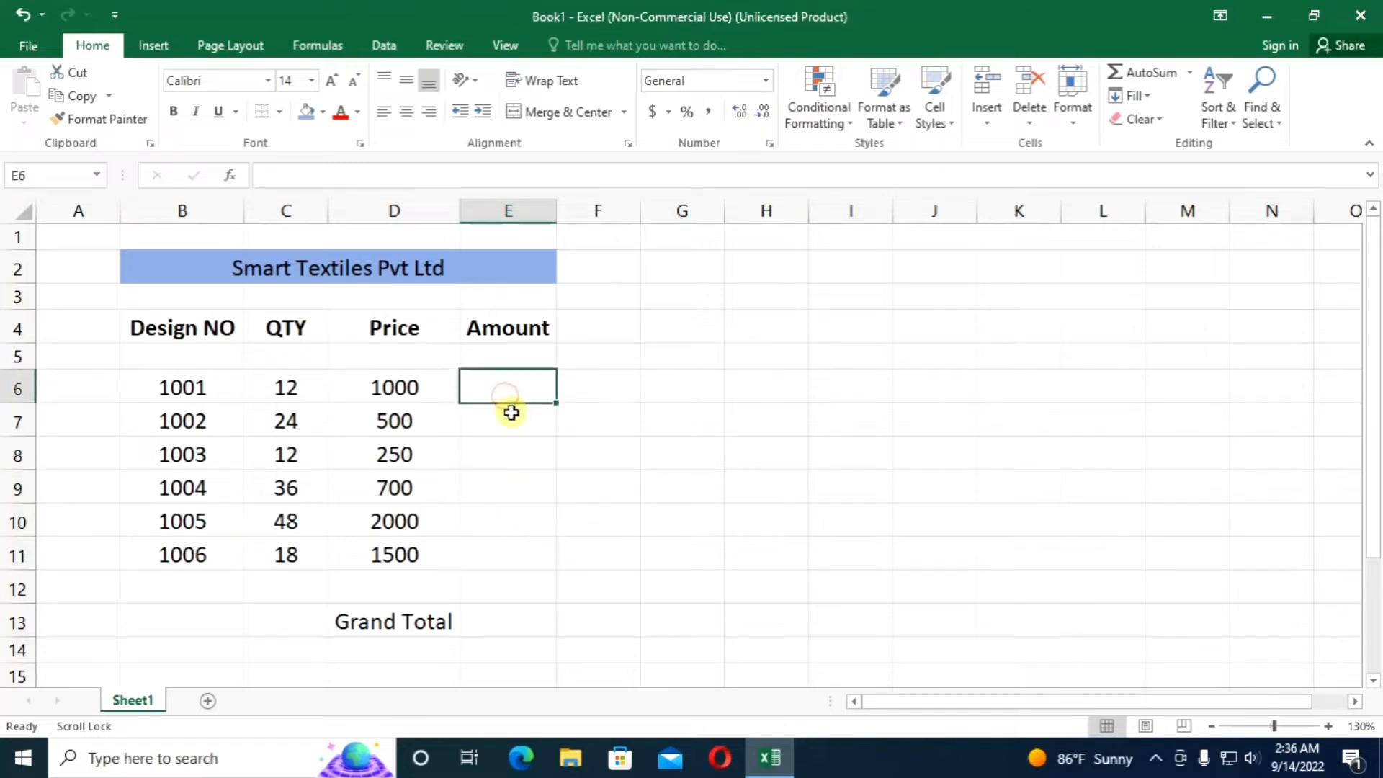
pyautogui.click(512, 413)
# Step: Calculate the Amount for design 1001 in cell E6 with the fixed-number formula =12*1000
pyautogui.click(512, 387)
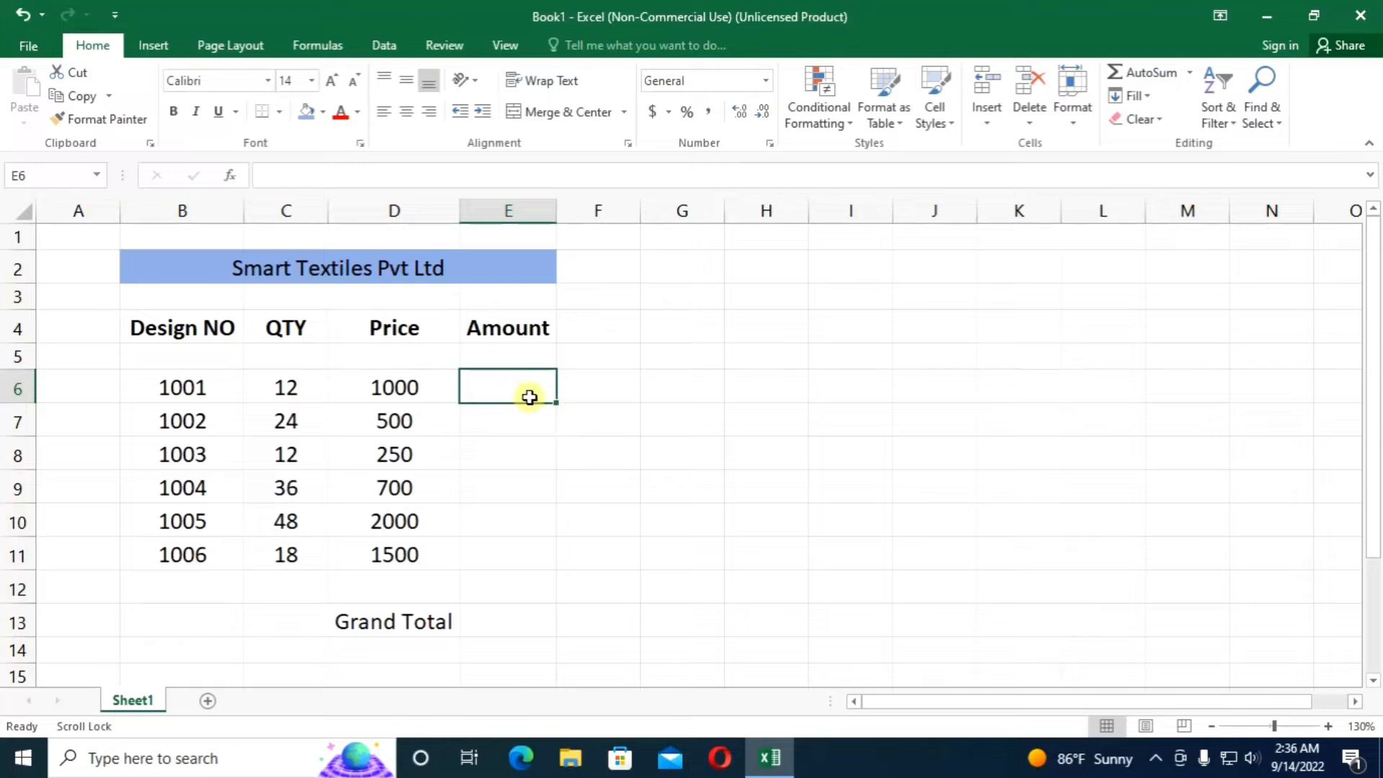
pyautogui.write('=')
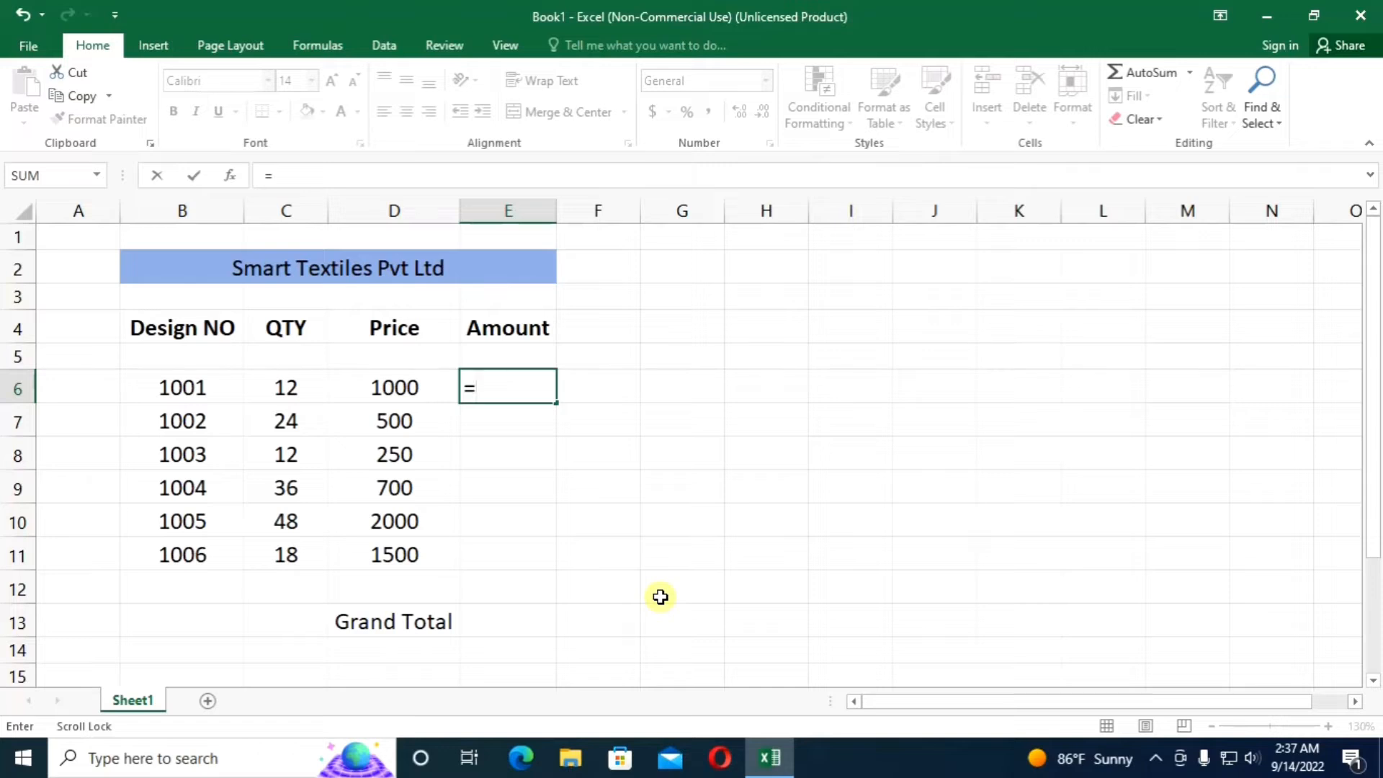
pyautogui.write('12')
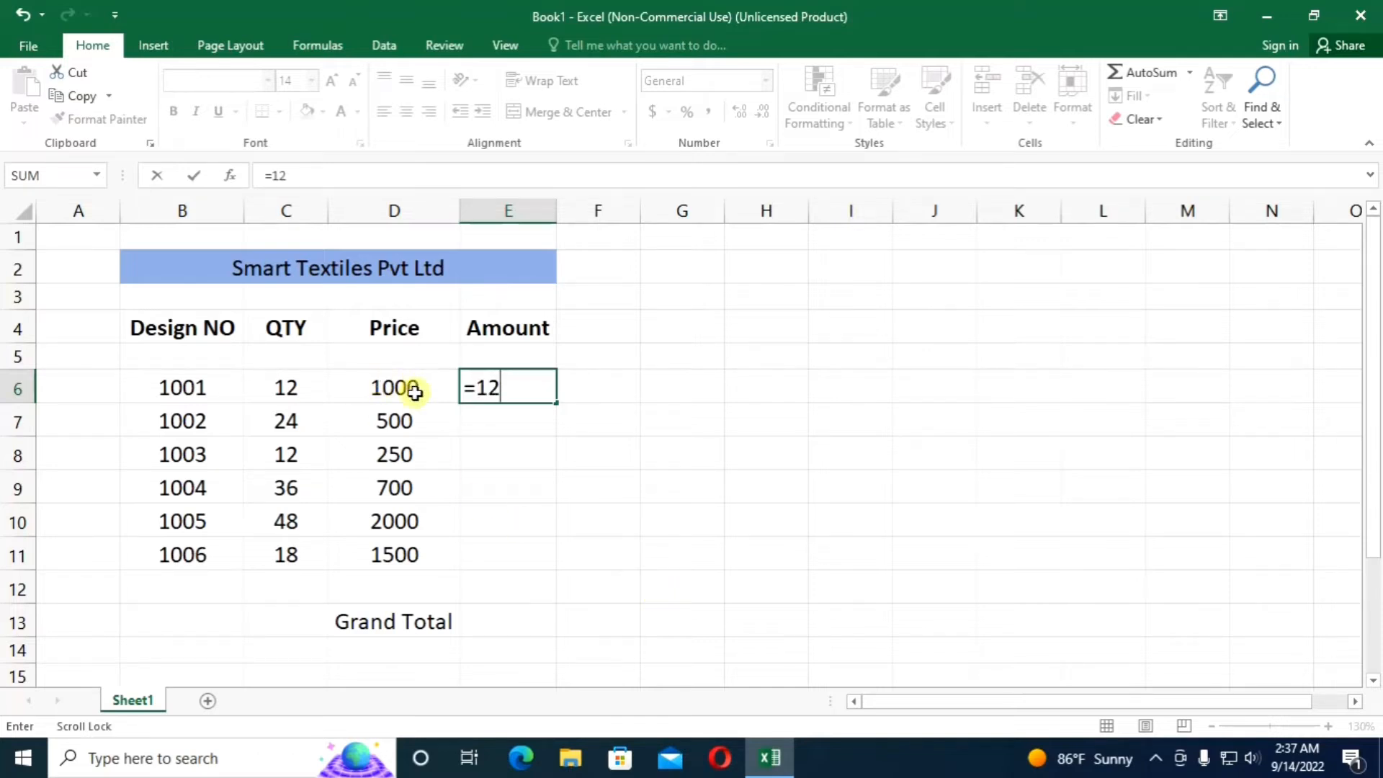
pyautogui.write('*')
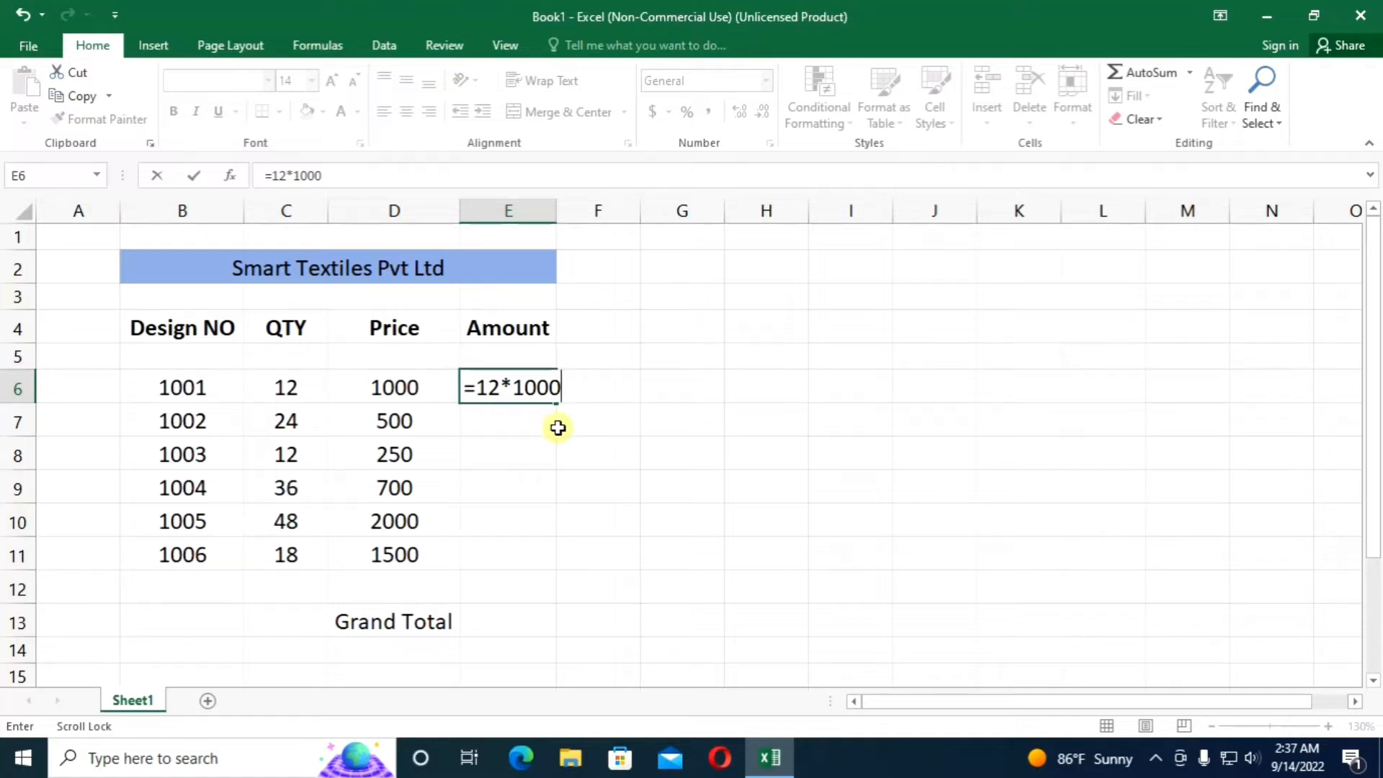
pyautogui.press('Return')
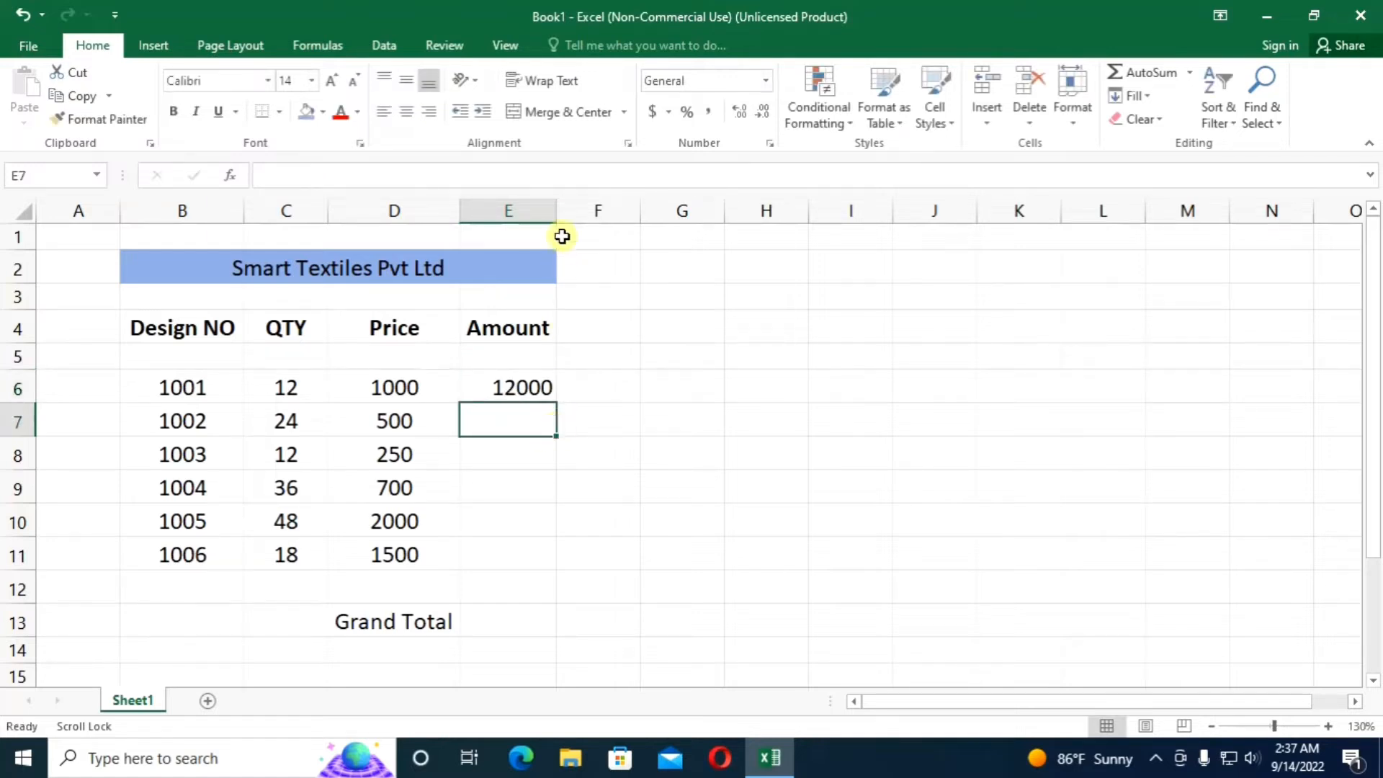
pyautogui.doubleClick(554, 208)
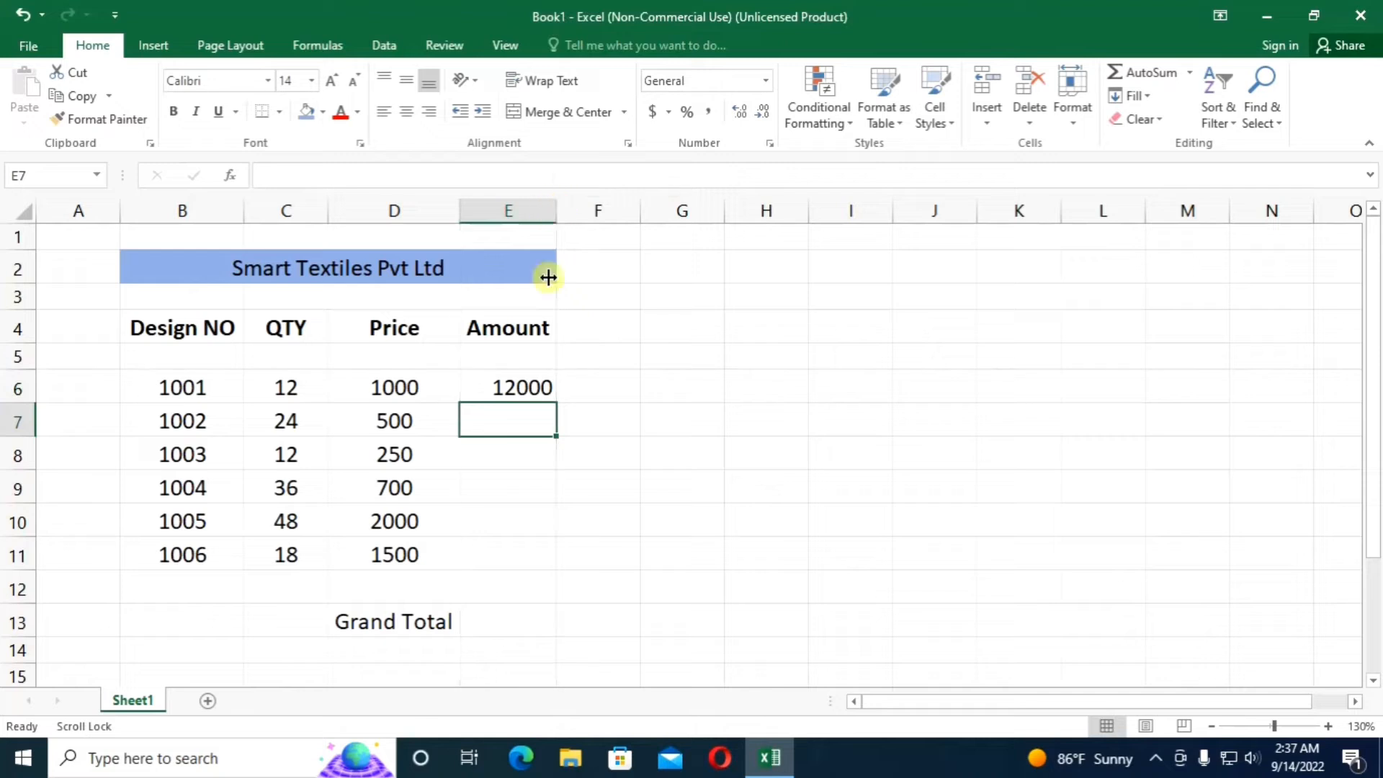
# Step: Set the quantity of design 1001 in C6 to 10 and inspect the Amount formula in E6
pyautogui.click(521, 388)
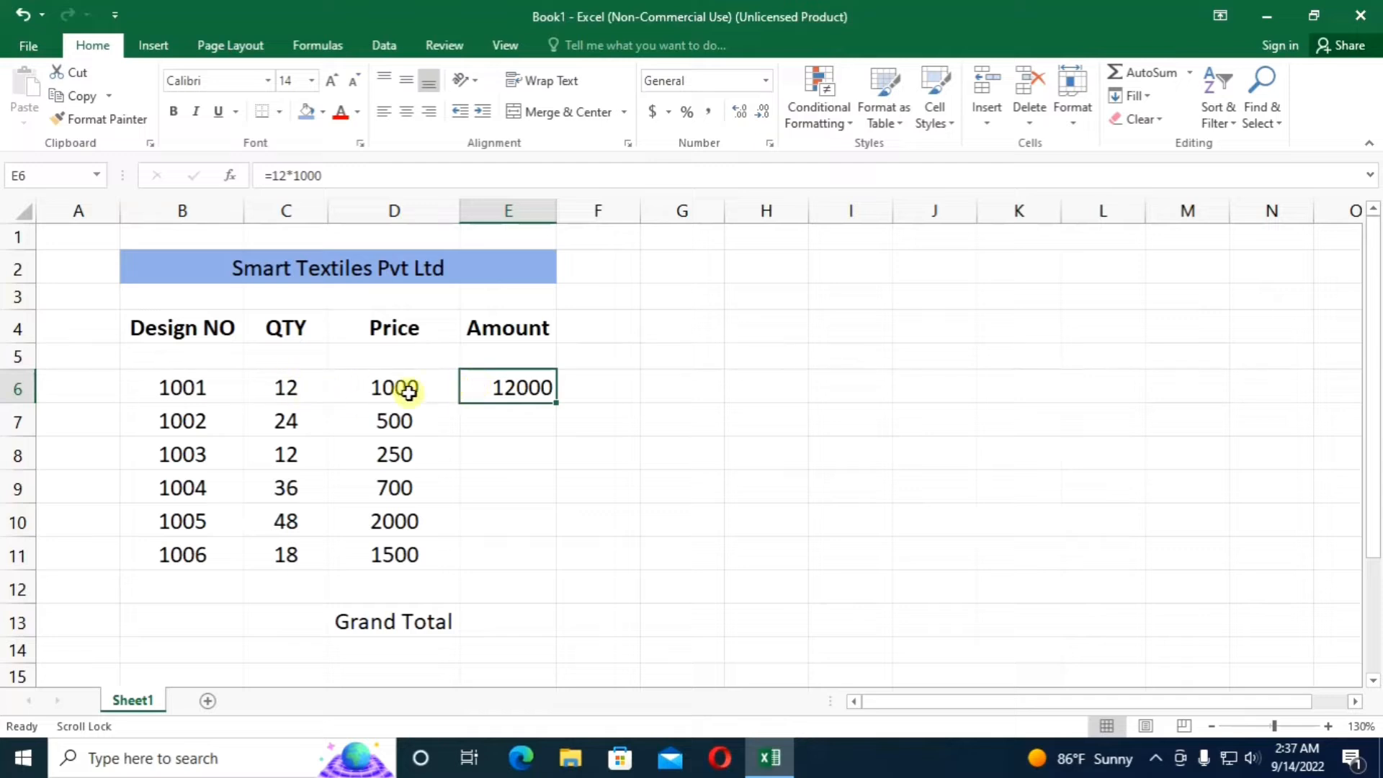
pyautogui.click(305, 386)
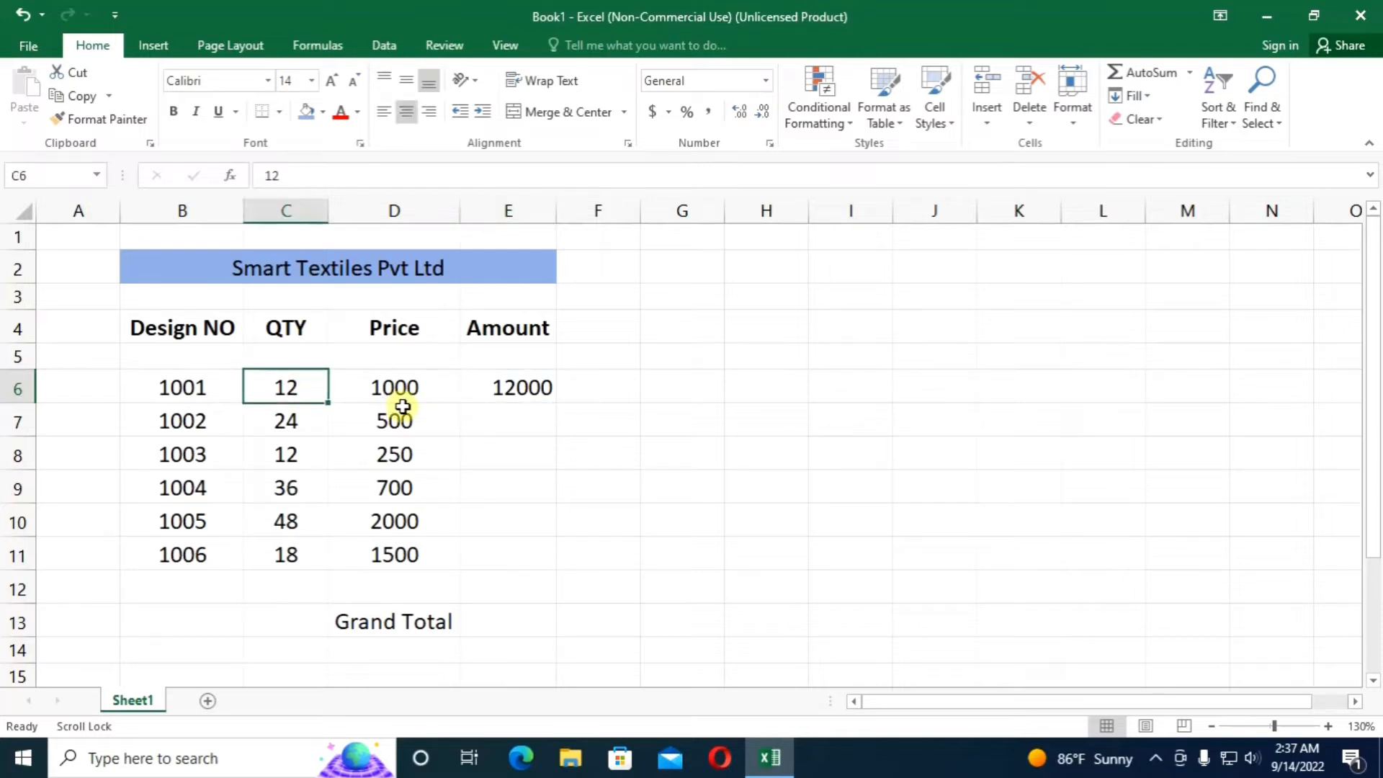
pyautogui.write('10')
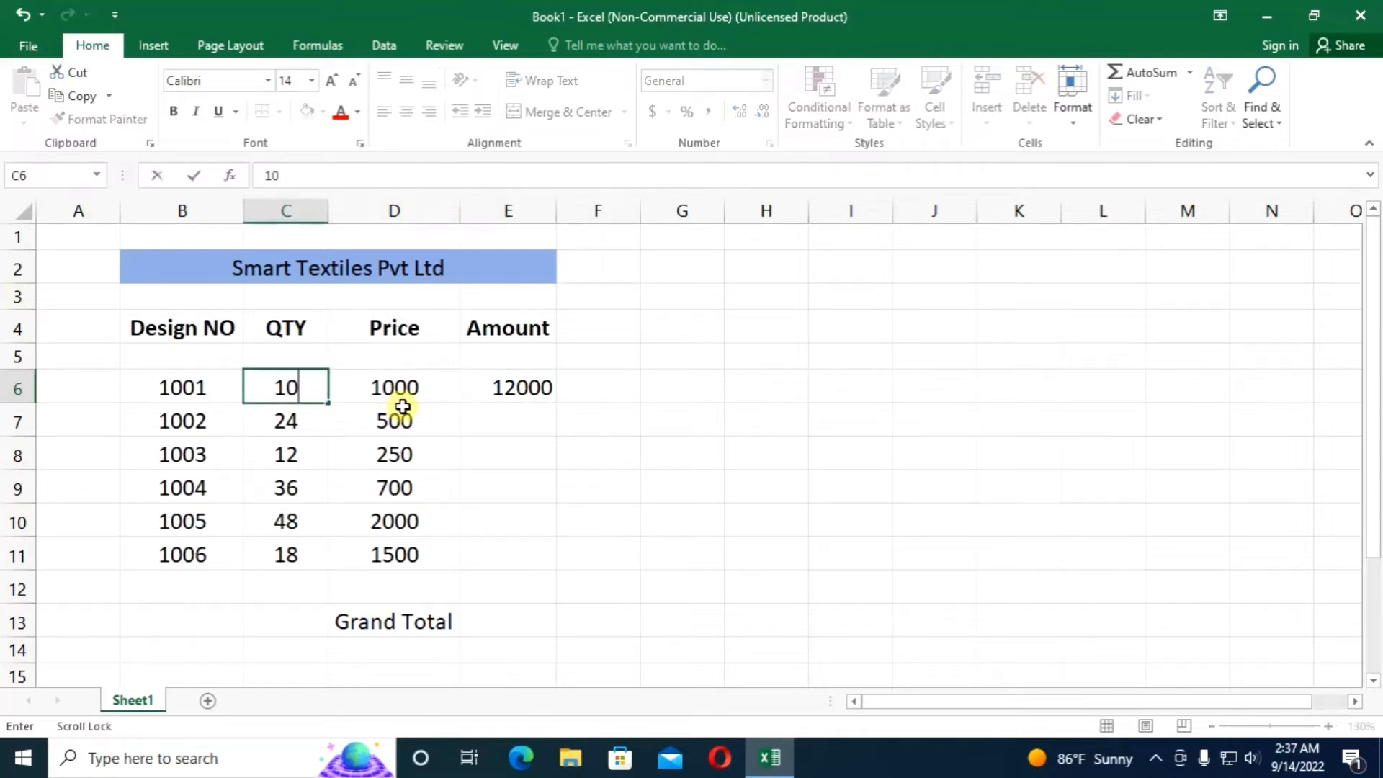
pyautogui.press('Return')
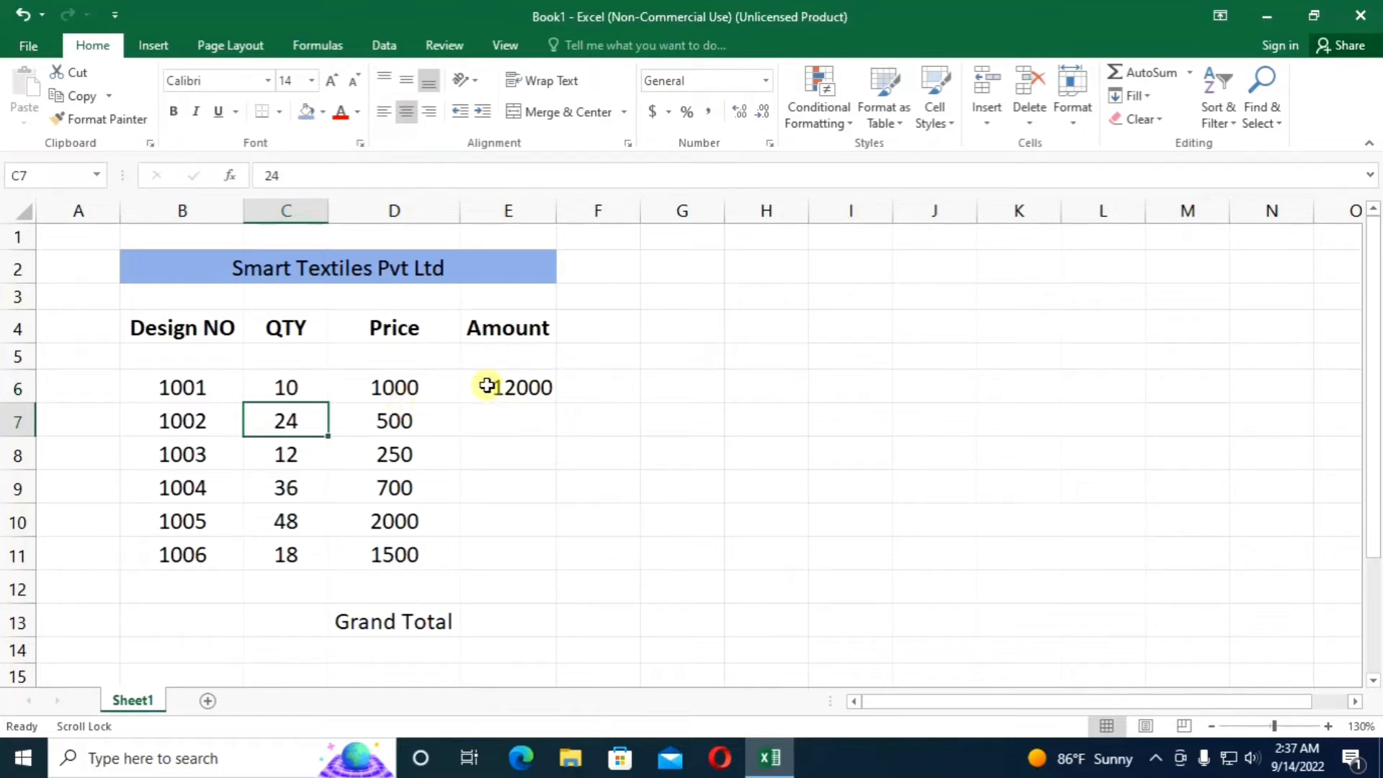
pyautogui.doubleClick(528, 387)
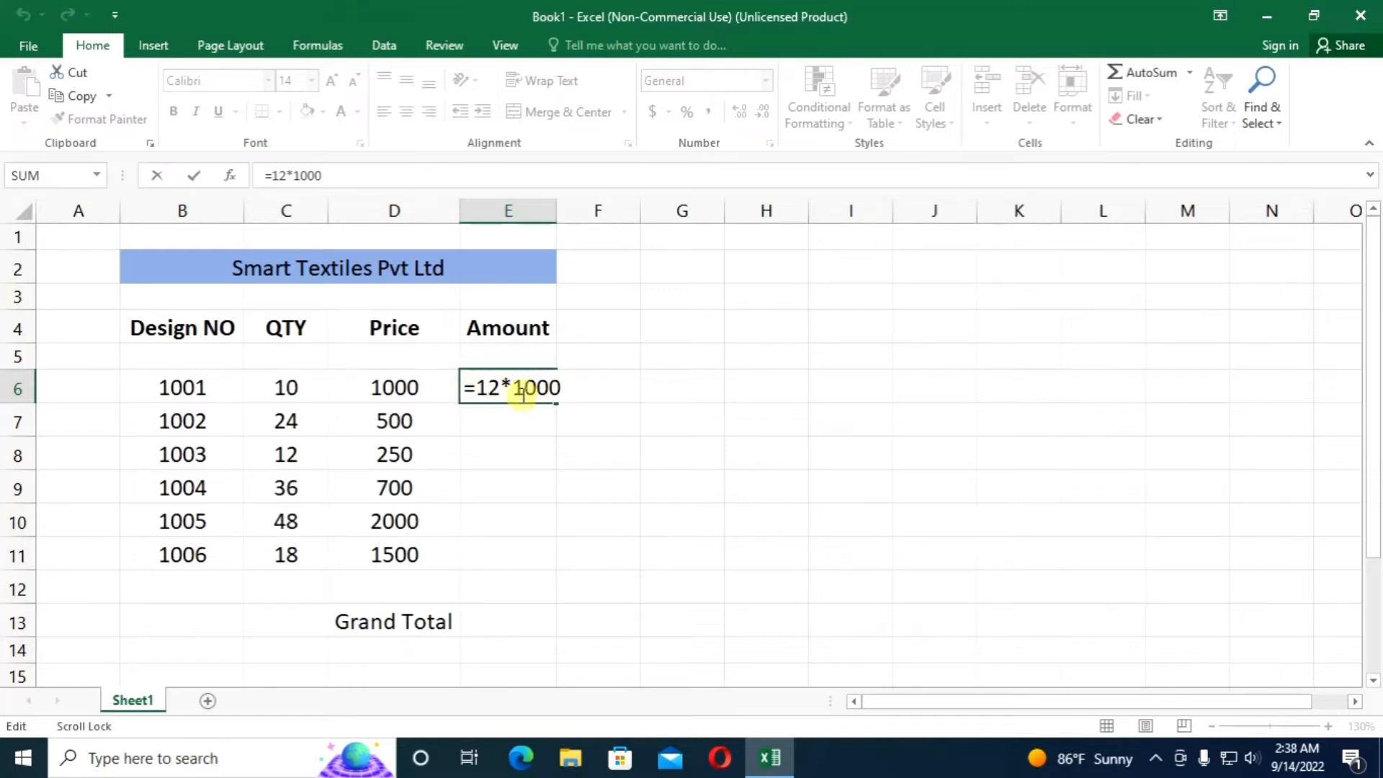
pyautogui.press('Return')
pyautogui.click(495, 387)
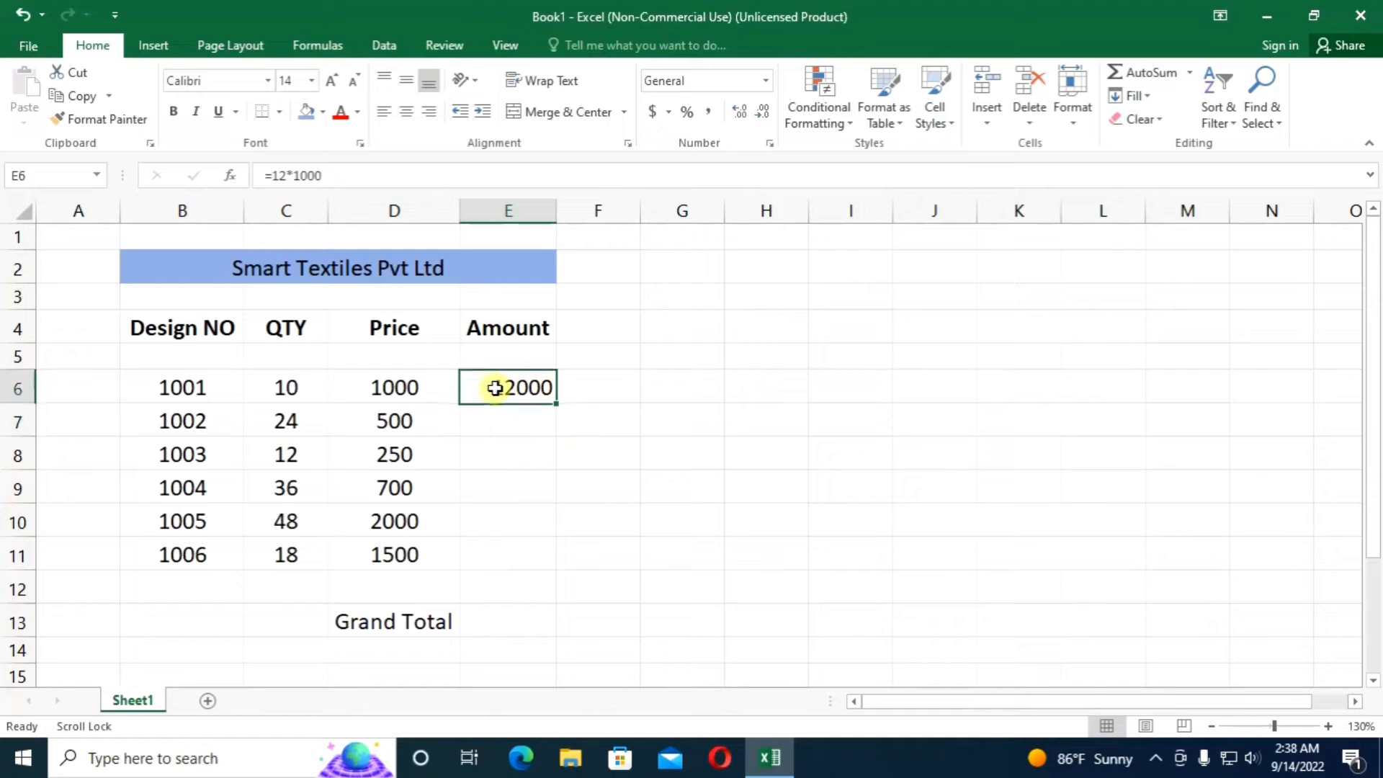
# Step: Set the quantity in C6 back to 12 and clear the Amount formula from E6
pyautogui.click(300, 390)
pyautogui.write('12')
pyautogui.click(463, 429)
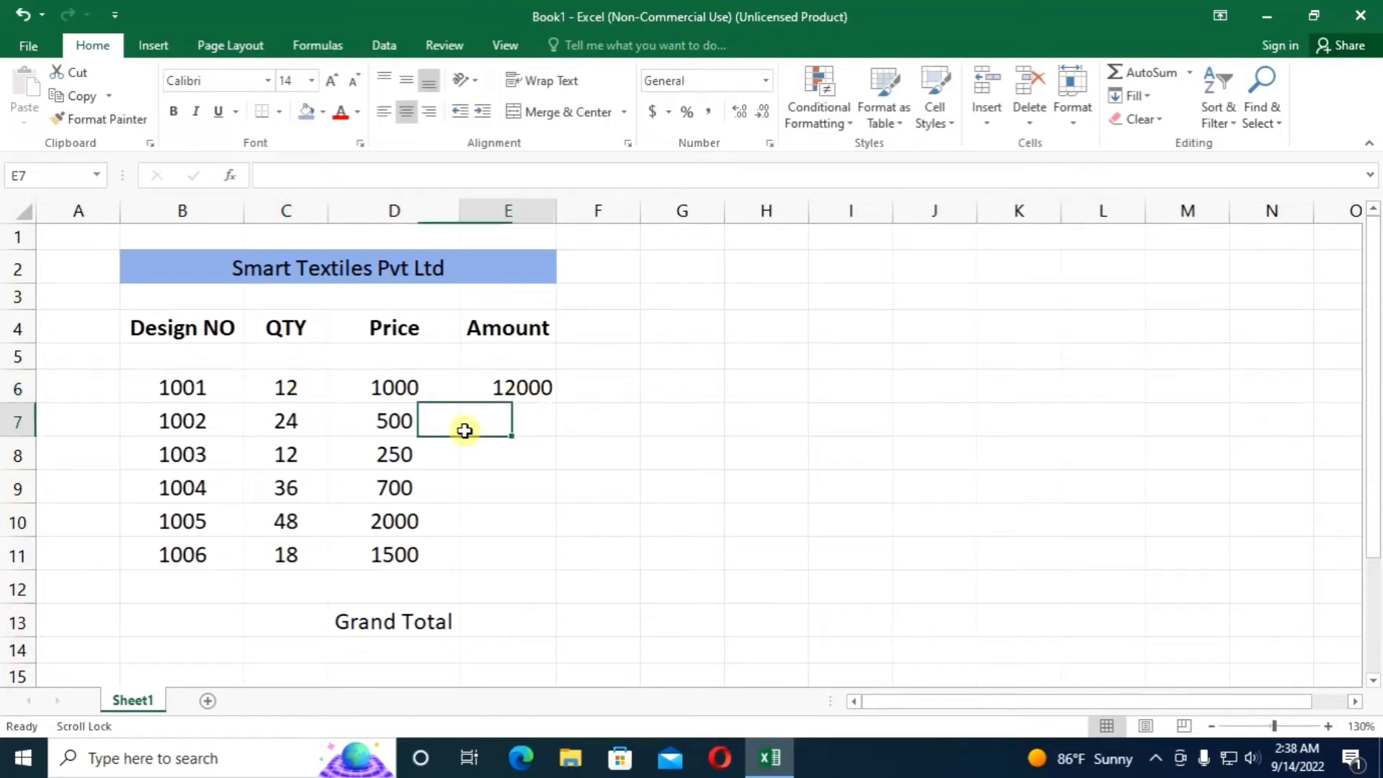
pyautogui.click(490, 394)
pyautogui.press('Delete')
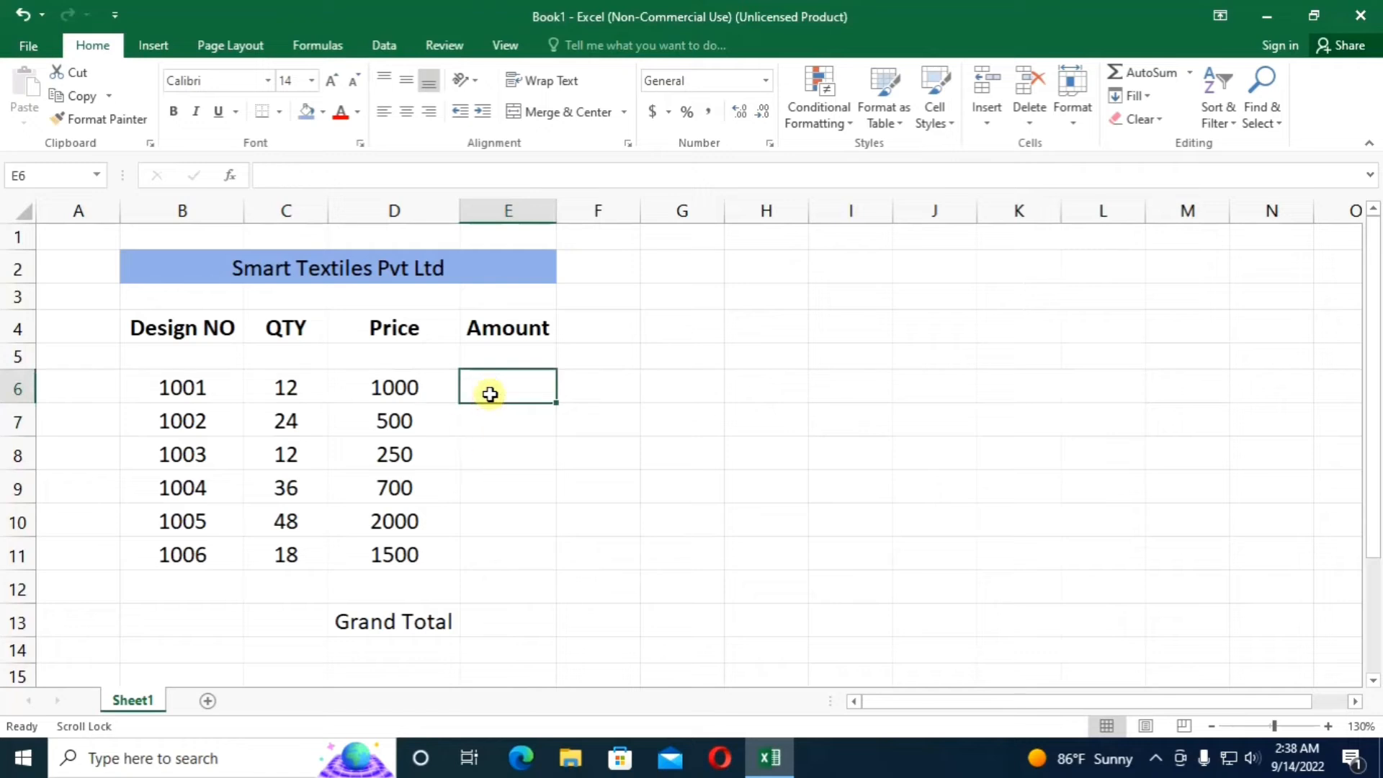
pyautogui.click(532, 430)
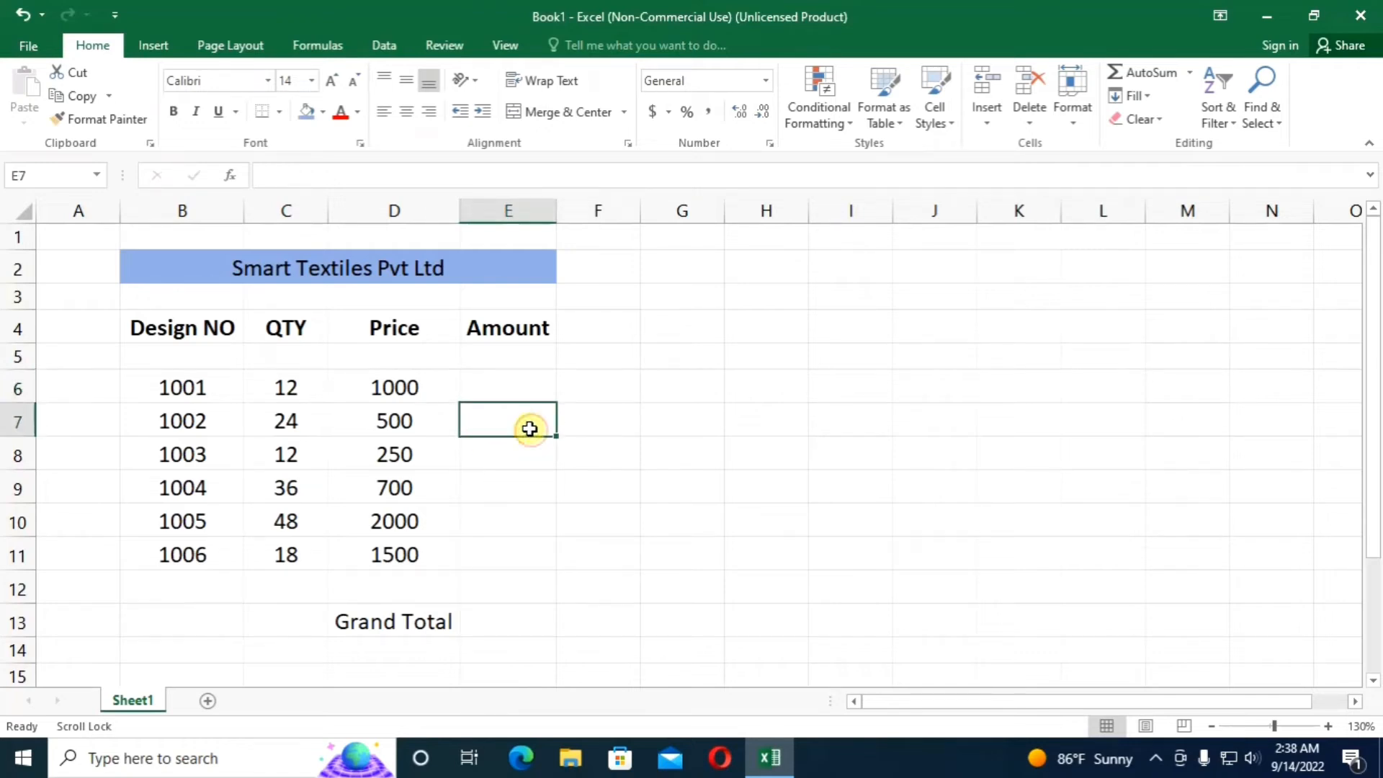
# Step: Check the cell references of the quantity and price for design 1001
pyautogui.click(528, 387)
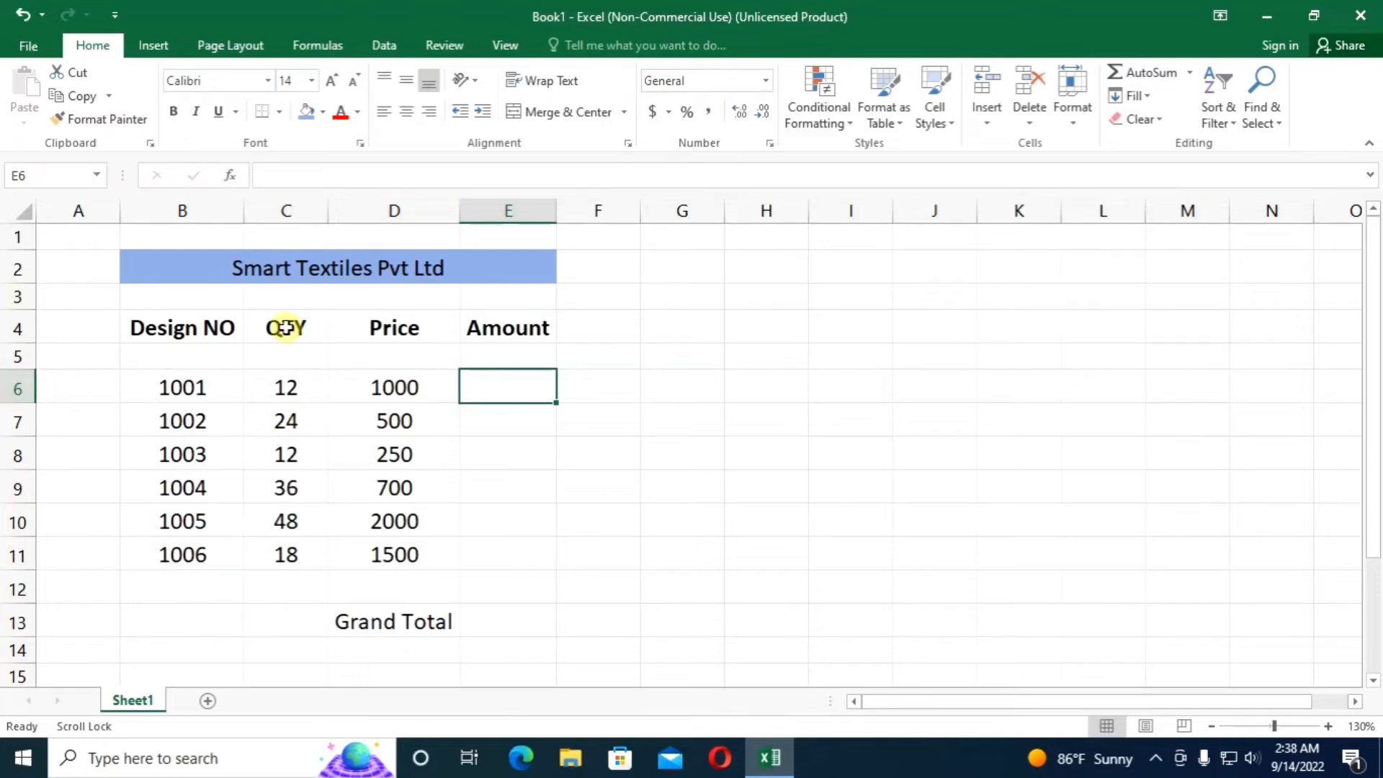
pyautogui.click(286, 394)
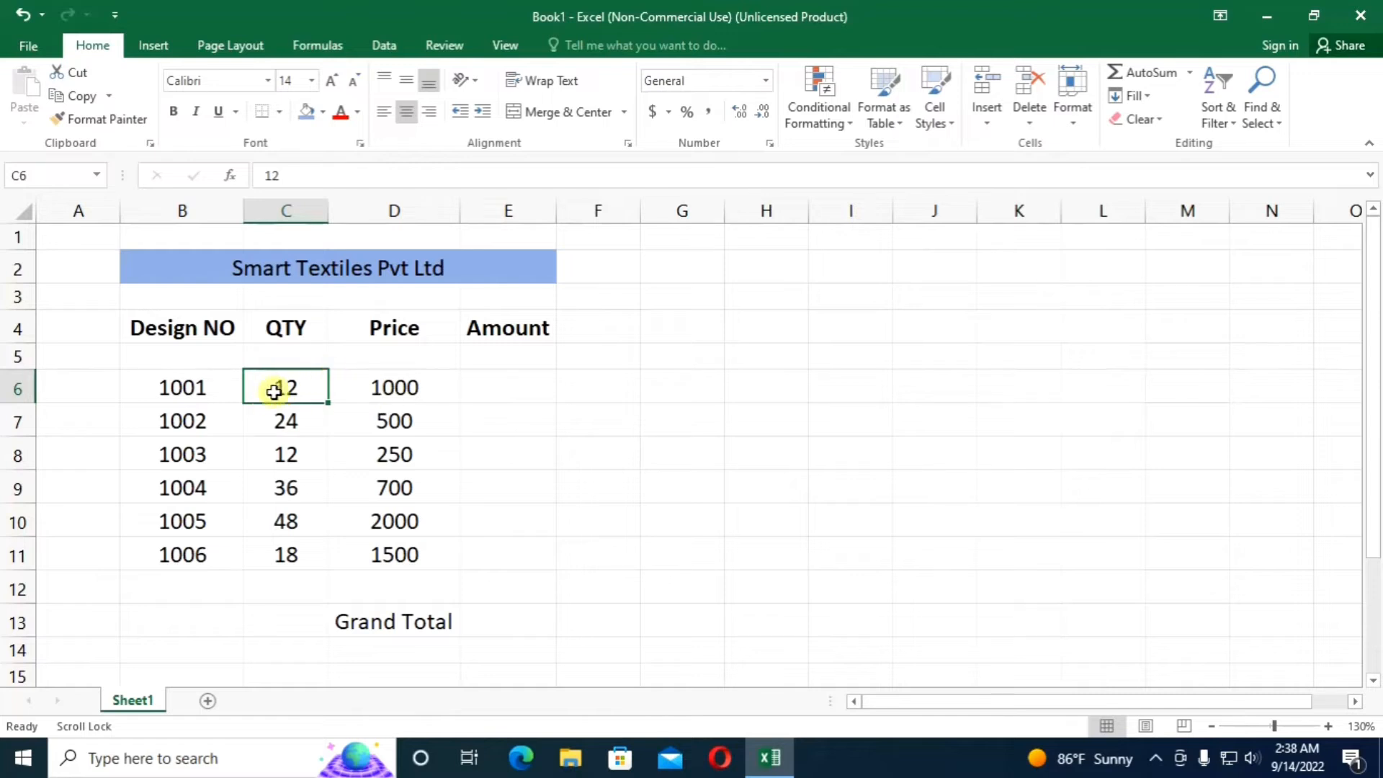
pyautogui.click(497, 451)
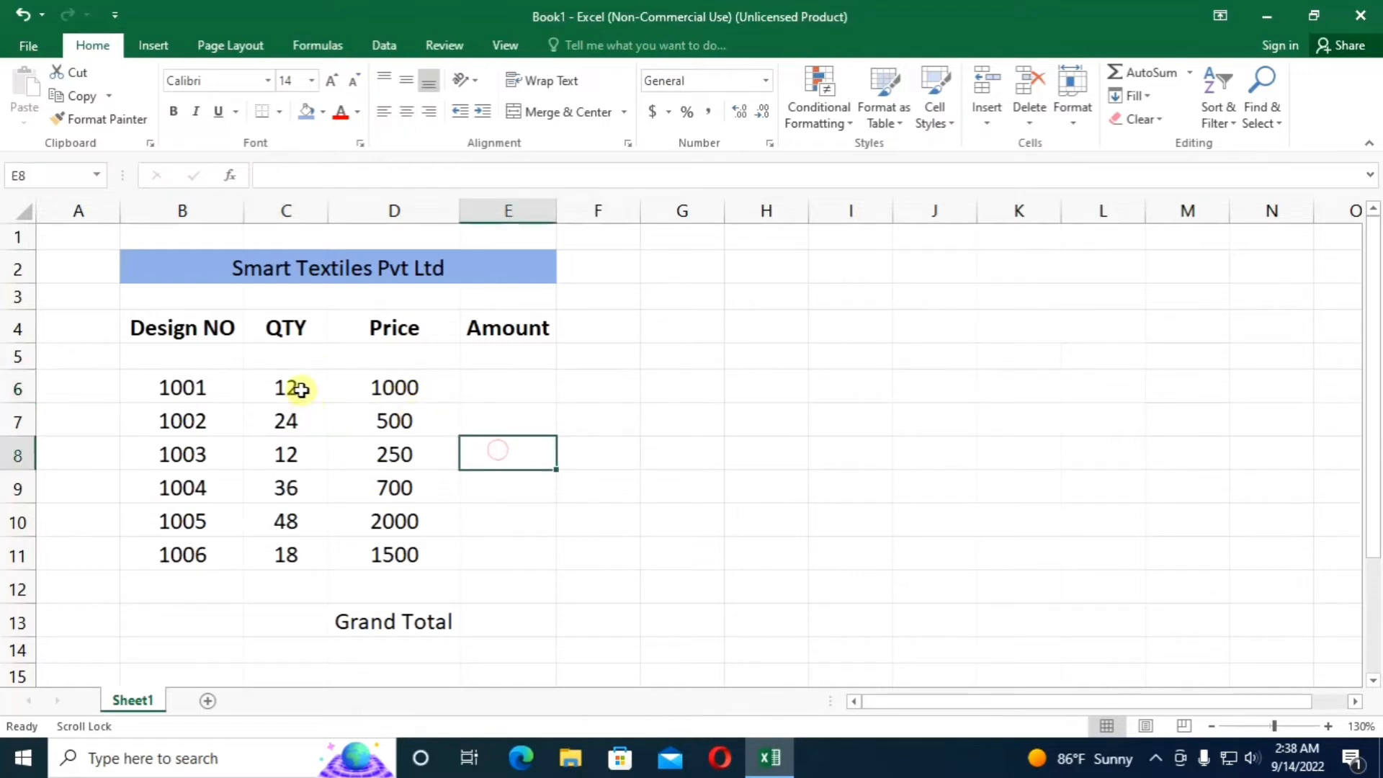
pyautogui.click(300, 388)
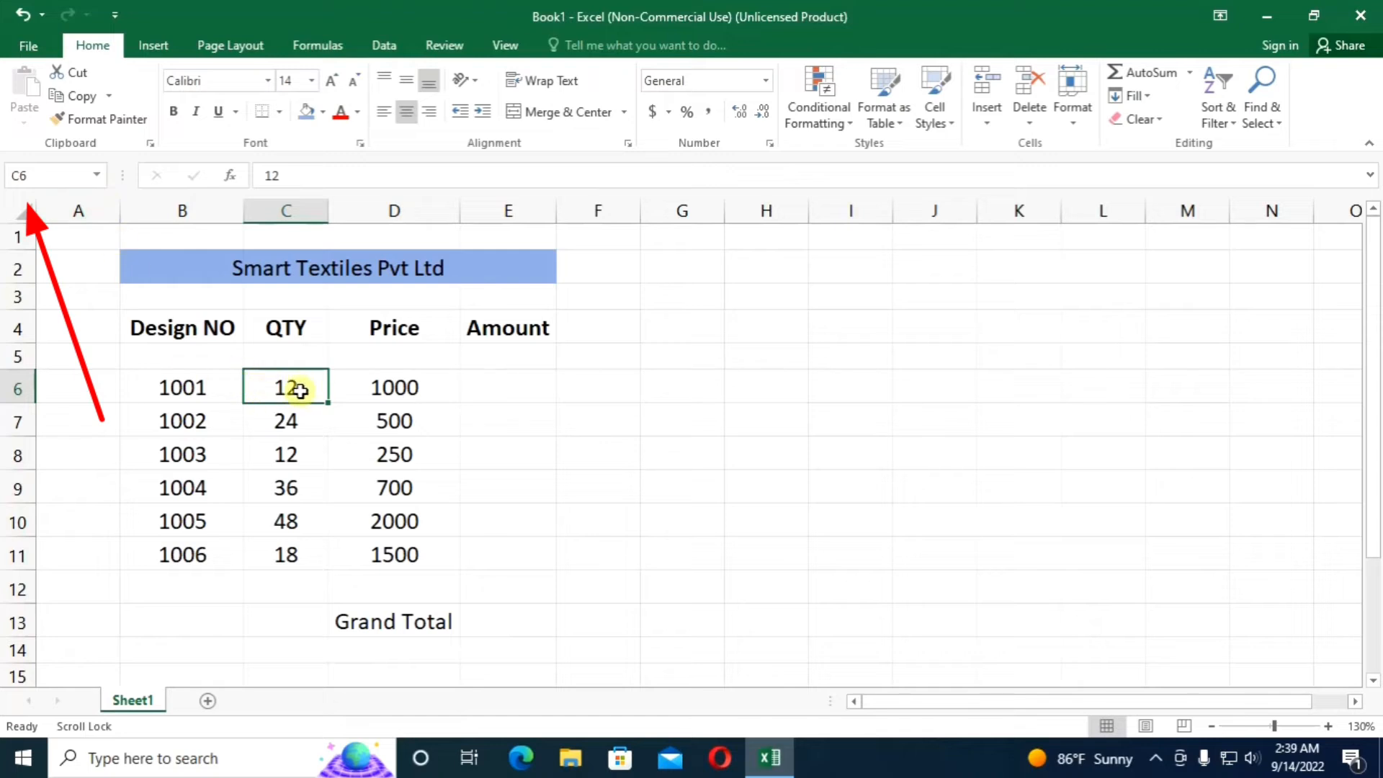
pyautogui.click(377, 389)
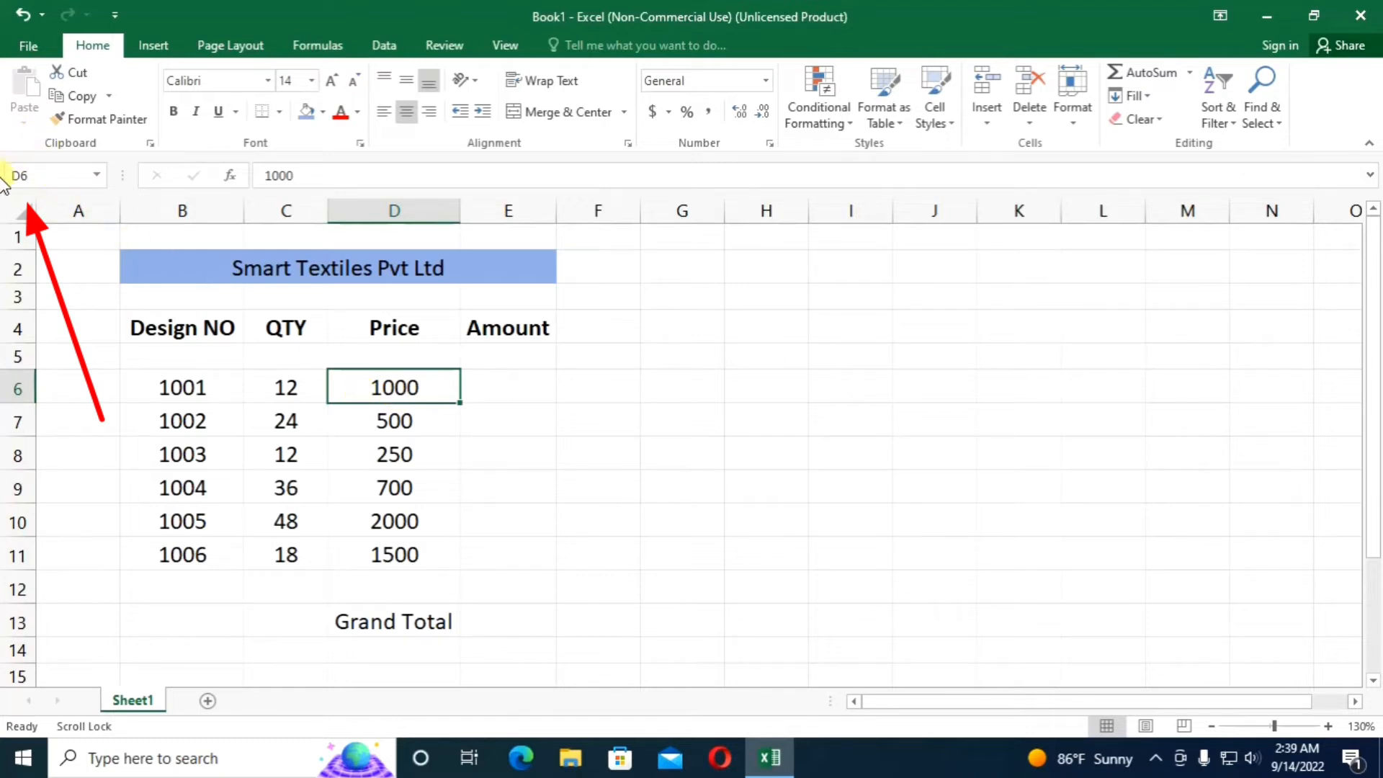
# Step: Calculate the Amount for design 1001 in E6 with the cell-reference formula =C6*D6
pyautogui.click(487, 388)
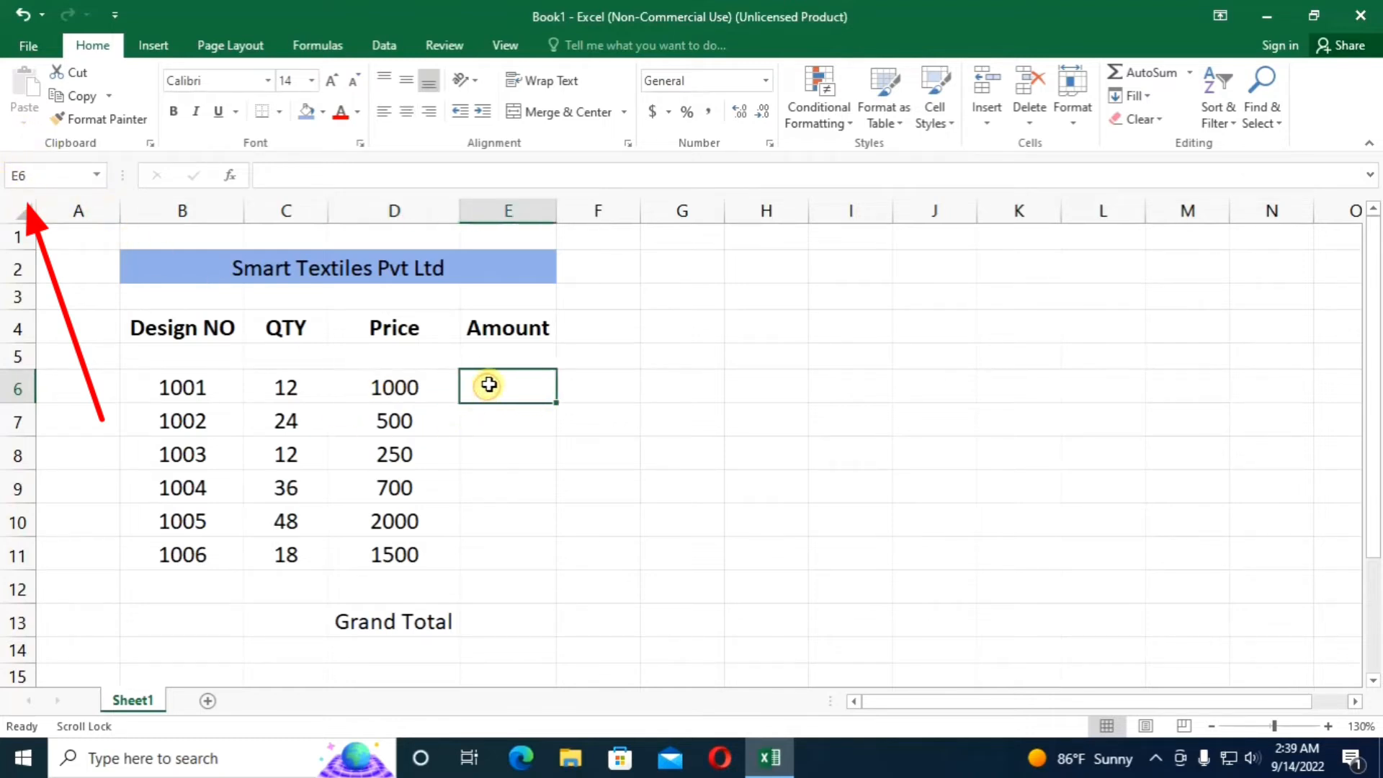
pyautogui.write('=')
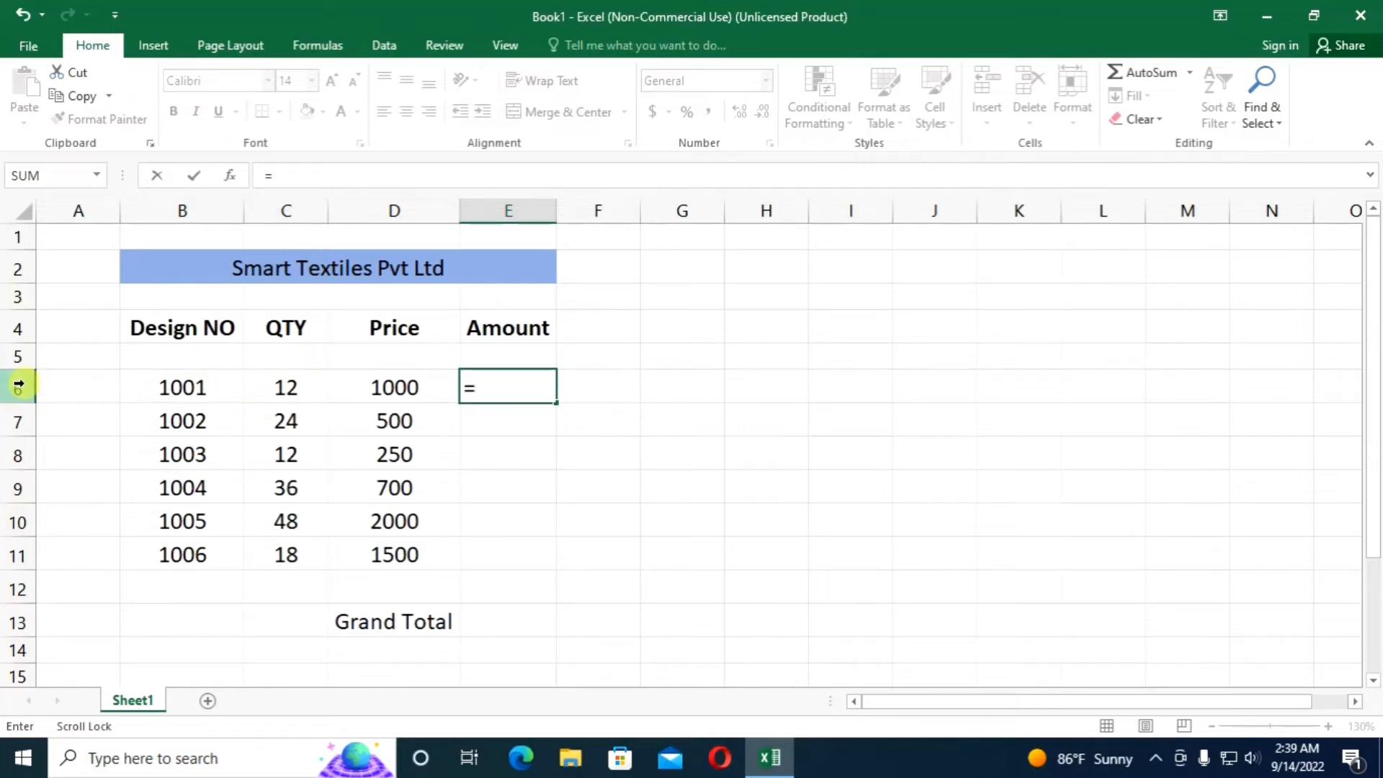
pyautogui.click(306, 388)
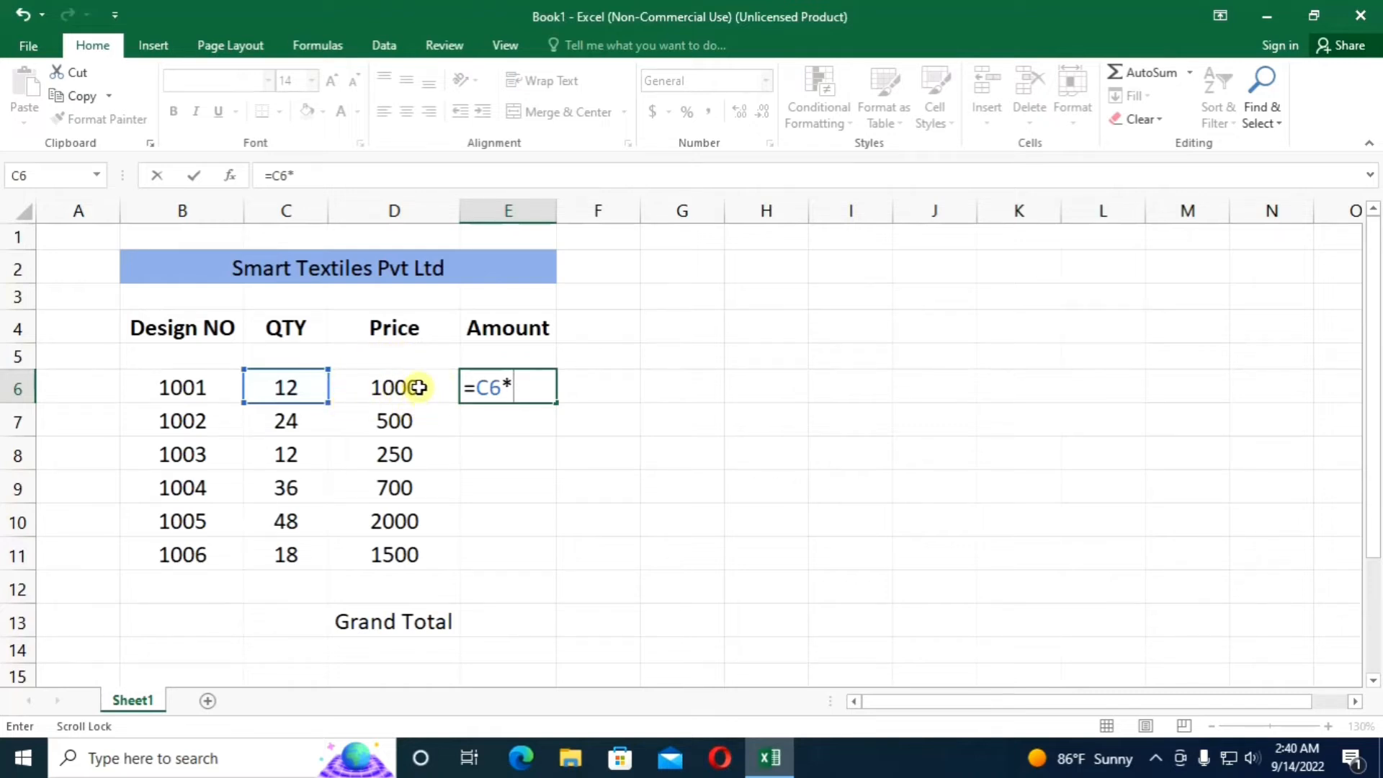
pyautogui.click(375, 387)
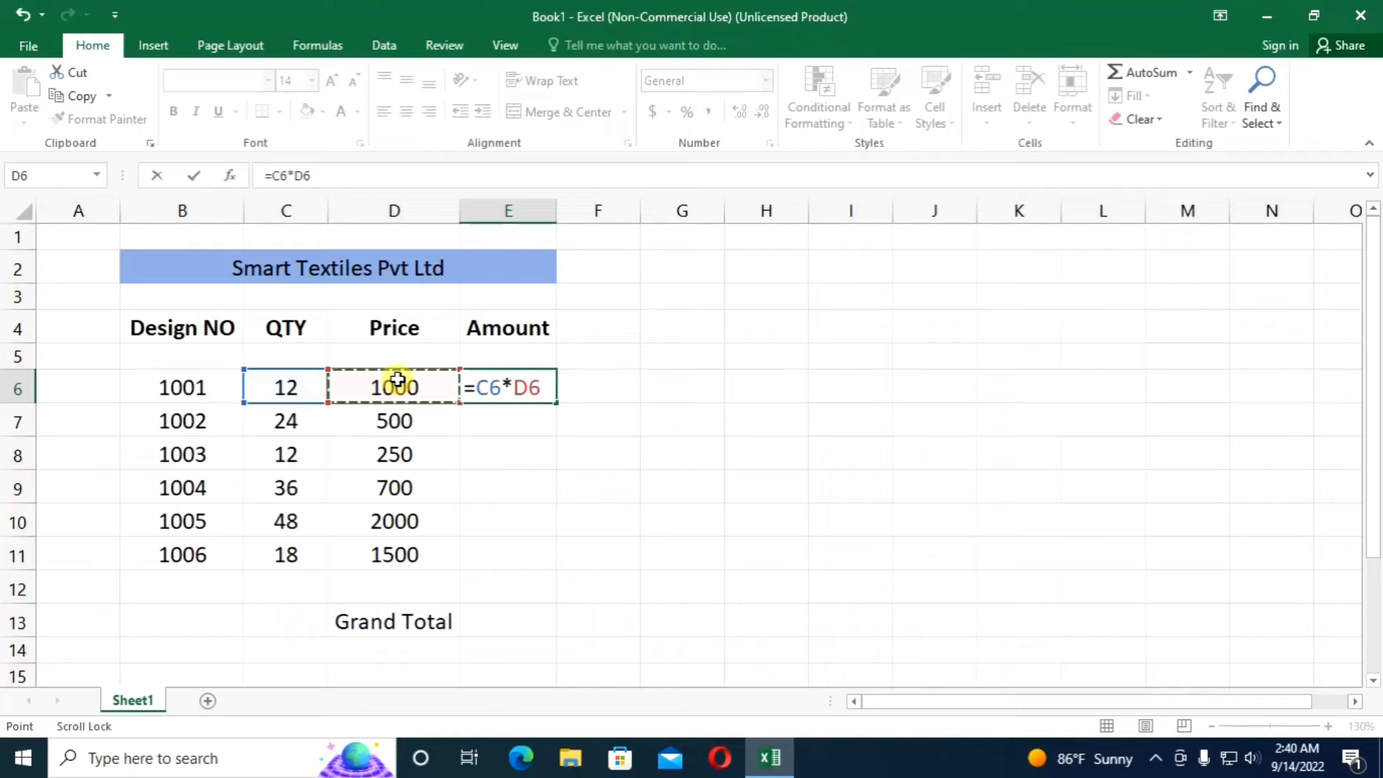
pyautogui.press('Return')
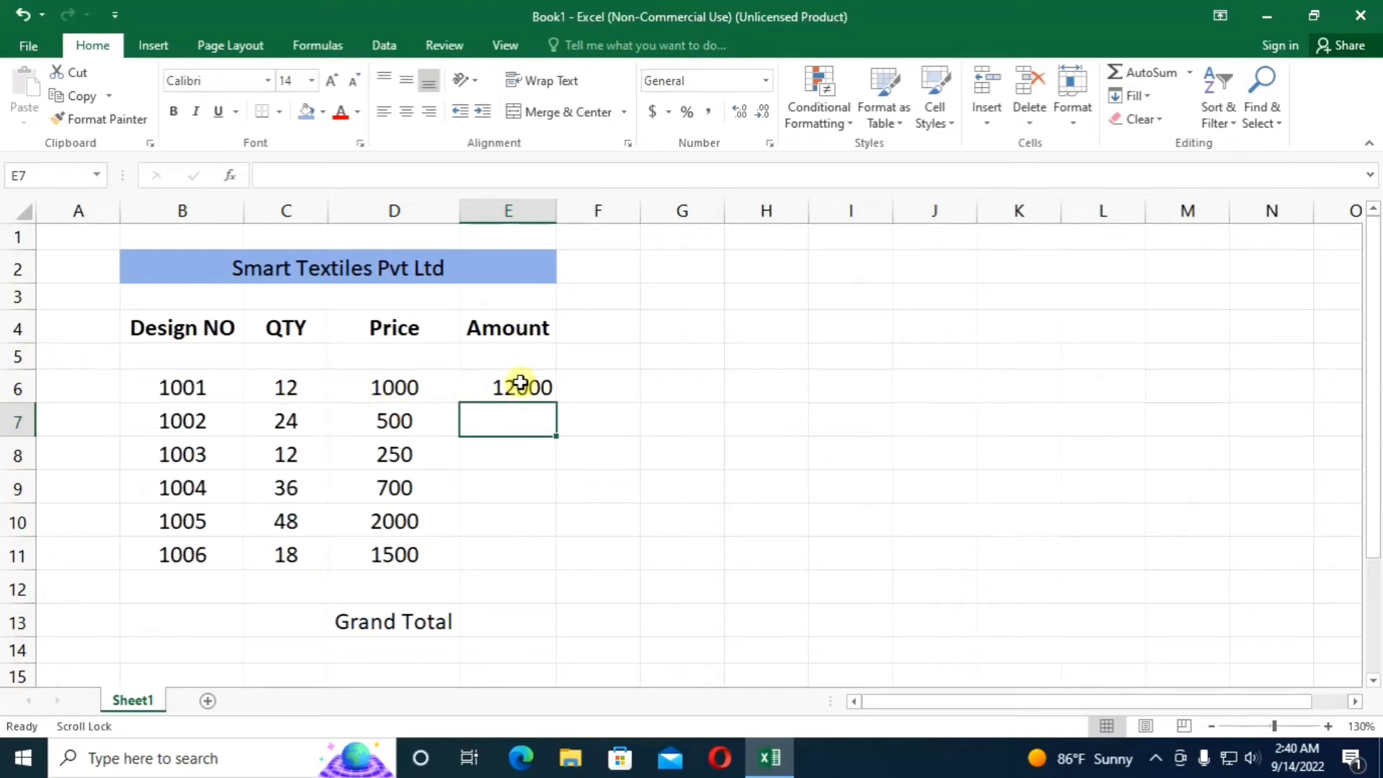
pyautogui.click(517, 445)
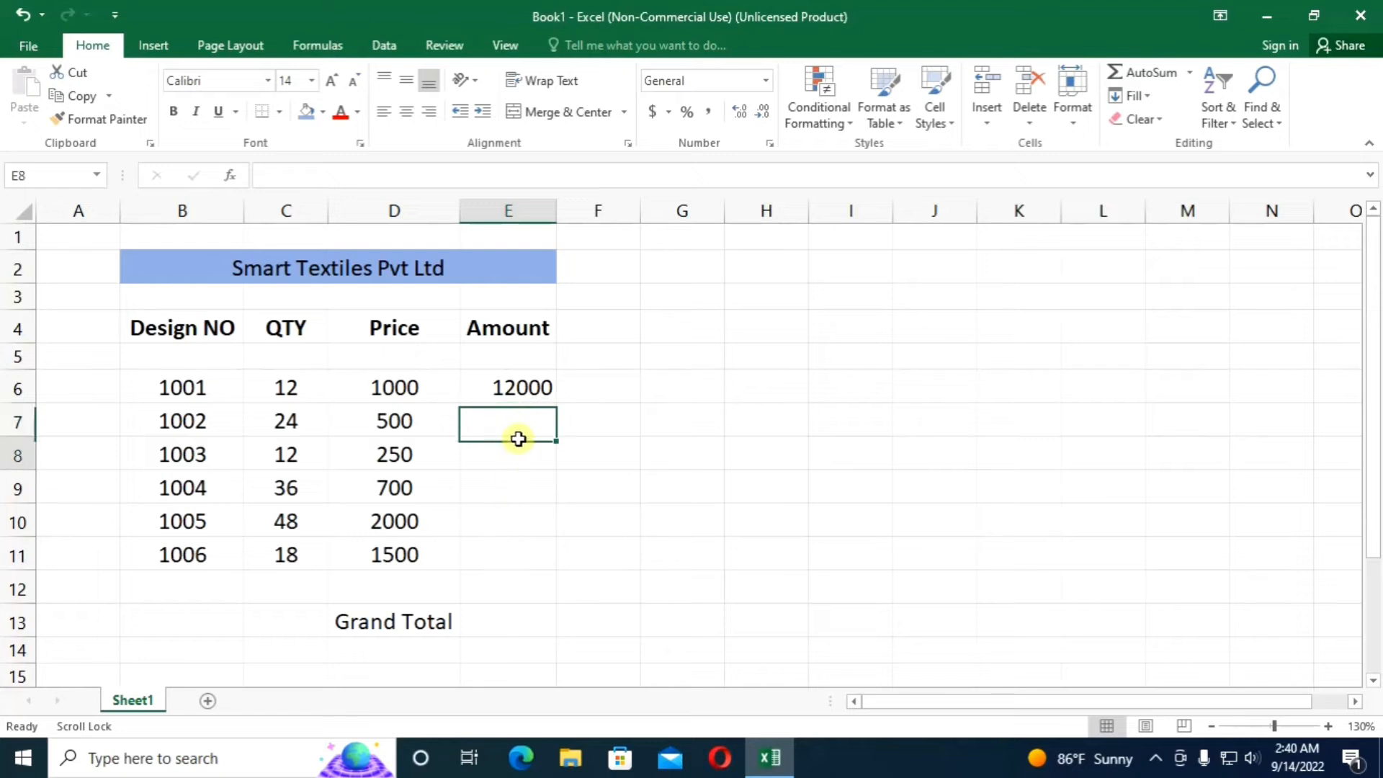
pyautogui.click(530, 419)
pyautogui.click(525, 446)
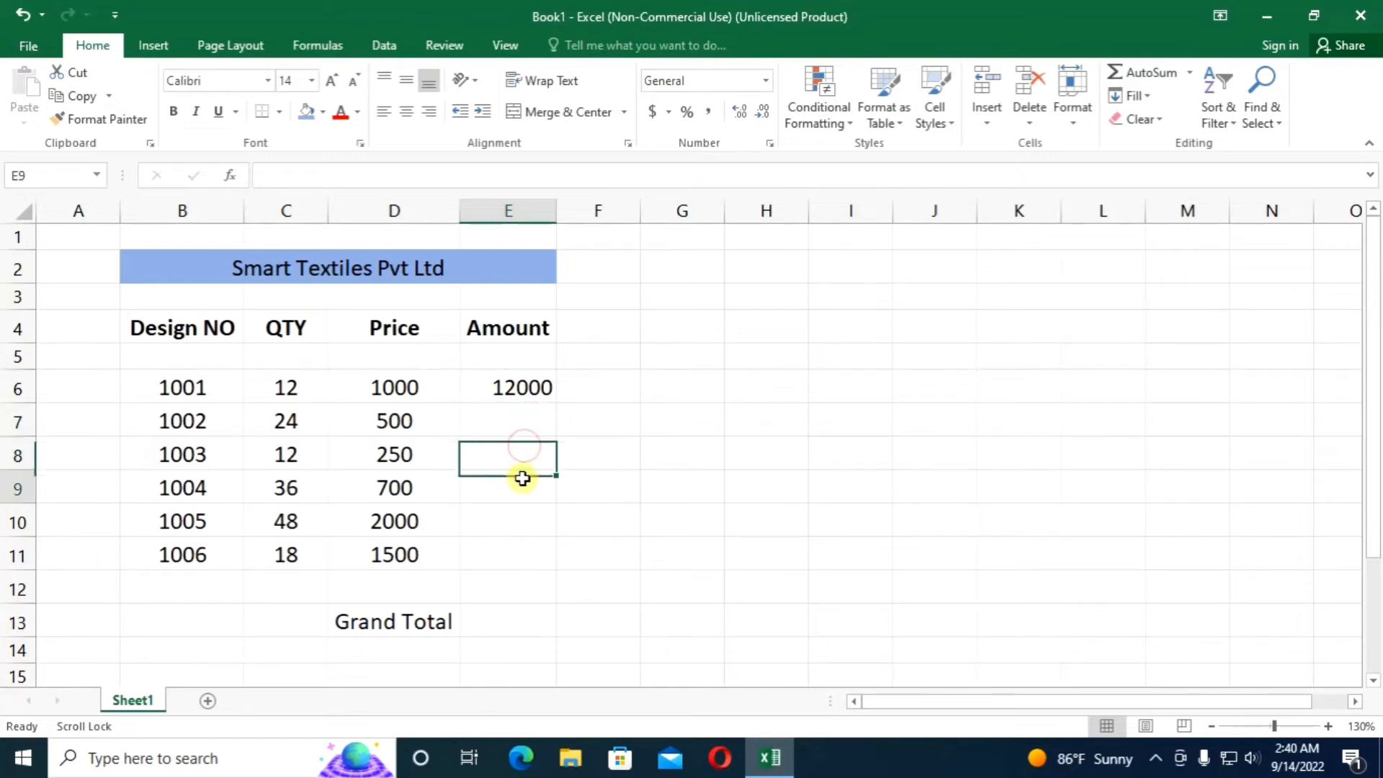
pyautogui.click(524, 480)
pyautogui.click(524, 513)
pyautogui.click(527, 544)
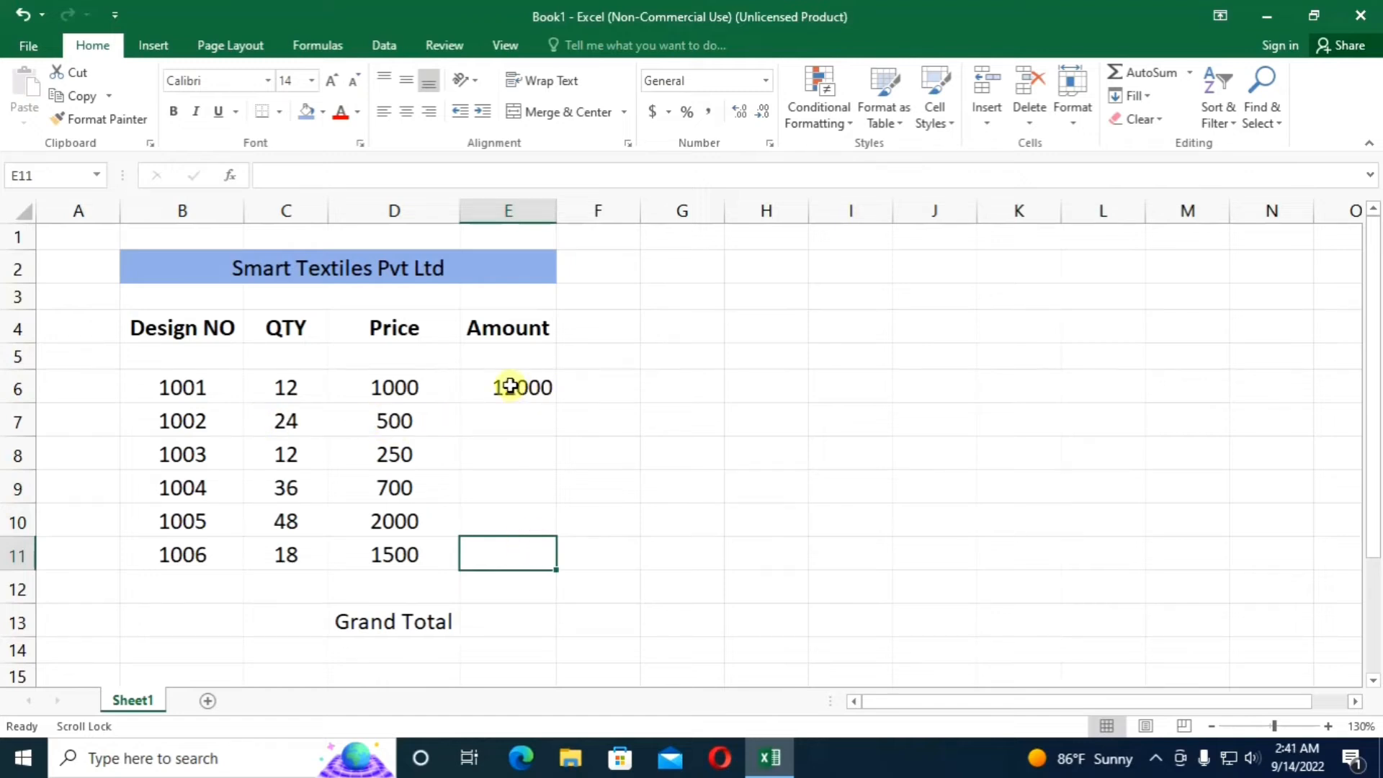
# Step: Calculate the Amount for design 1002 in E7 with the cell-reference formula =C7*D7
pyautogui.click(489, 420)
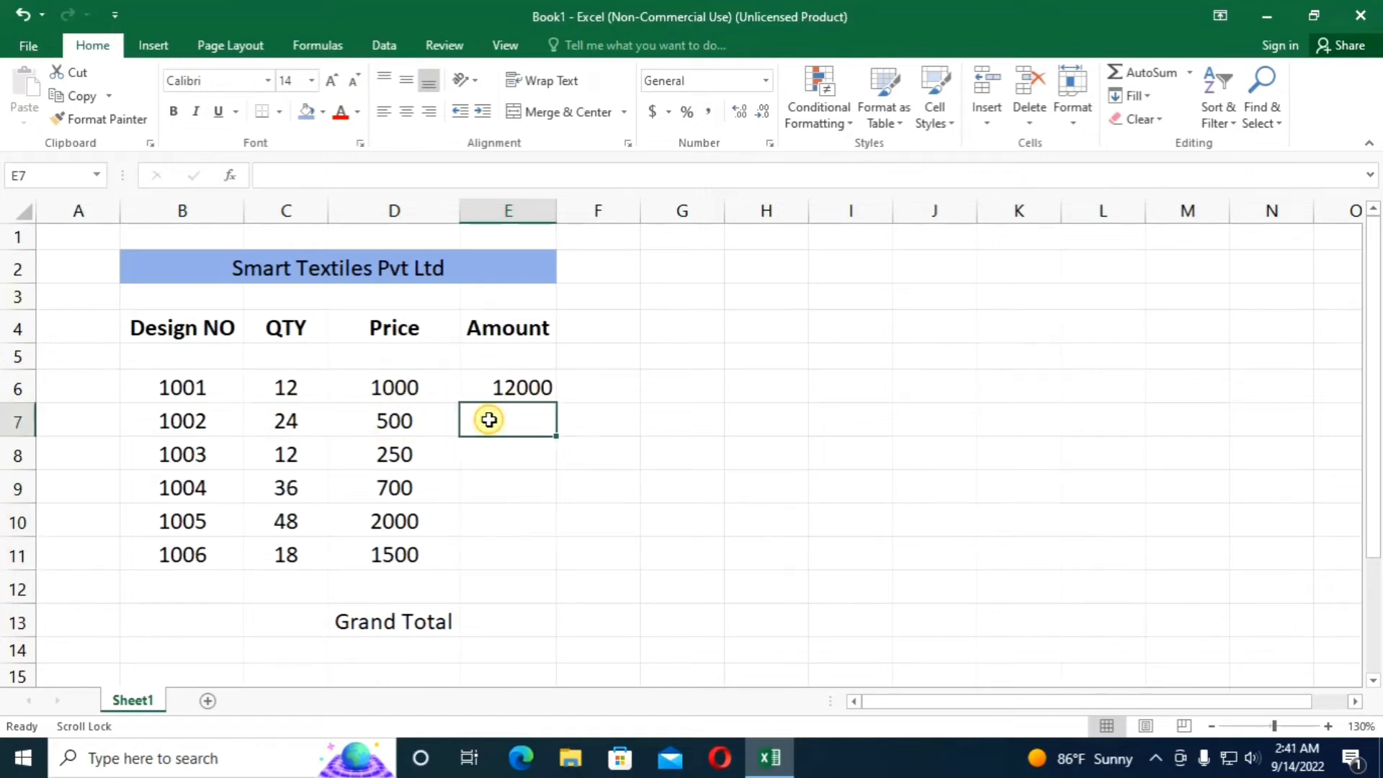
pyautogui.write('=')
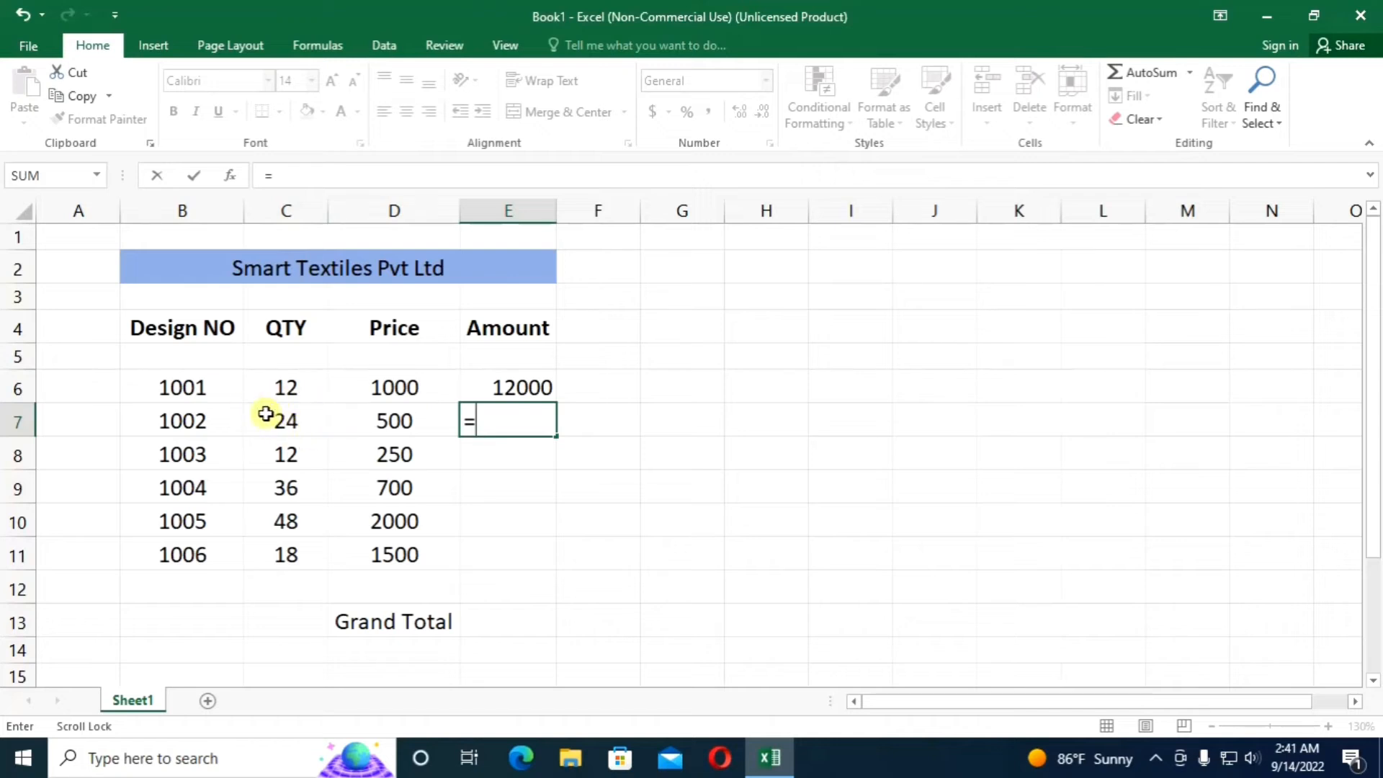
pyautogui.click(288, 412)
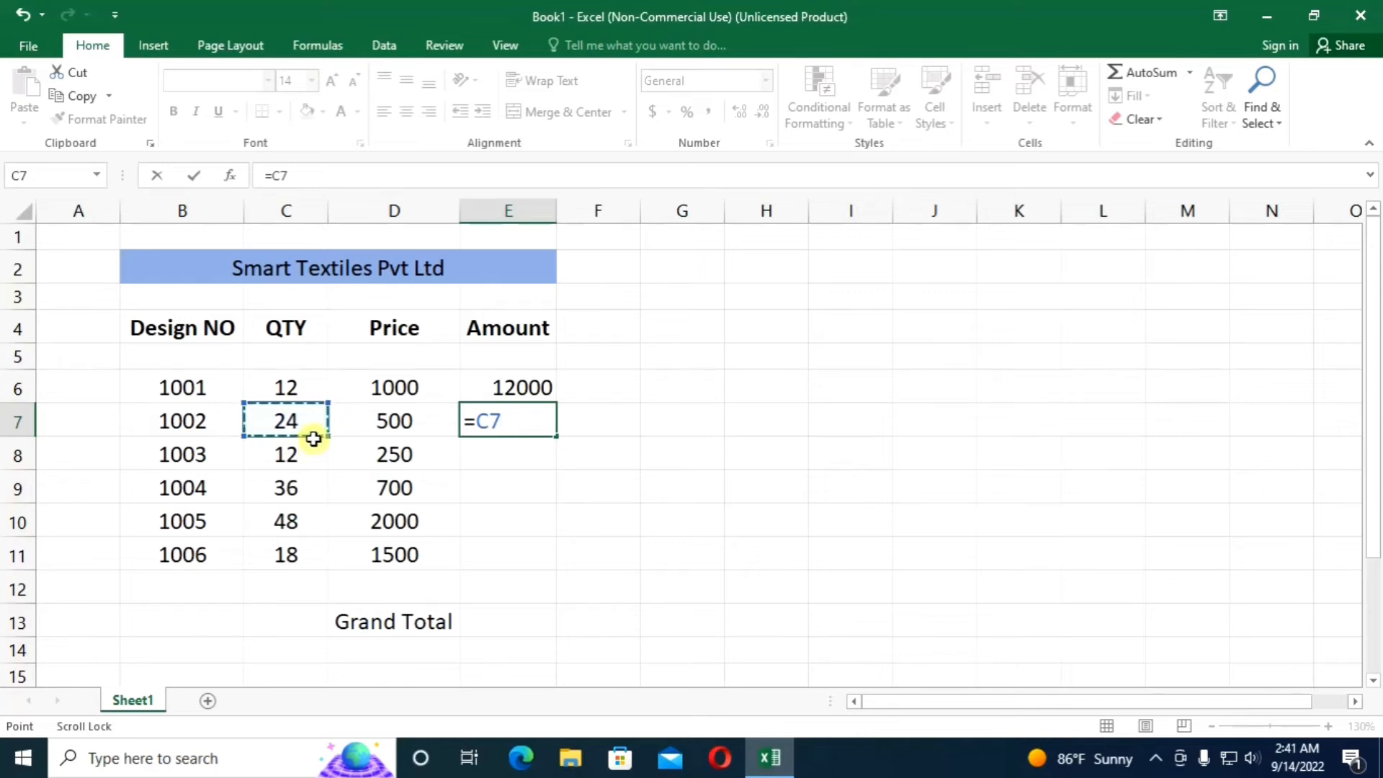
pyautogui.write('*')
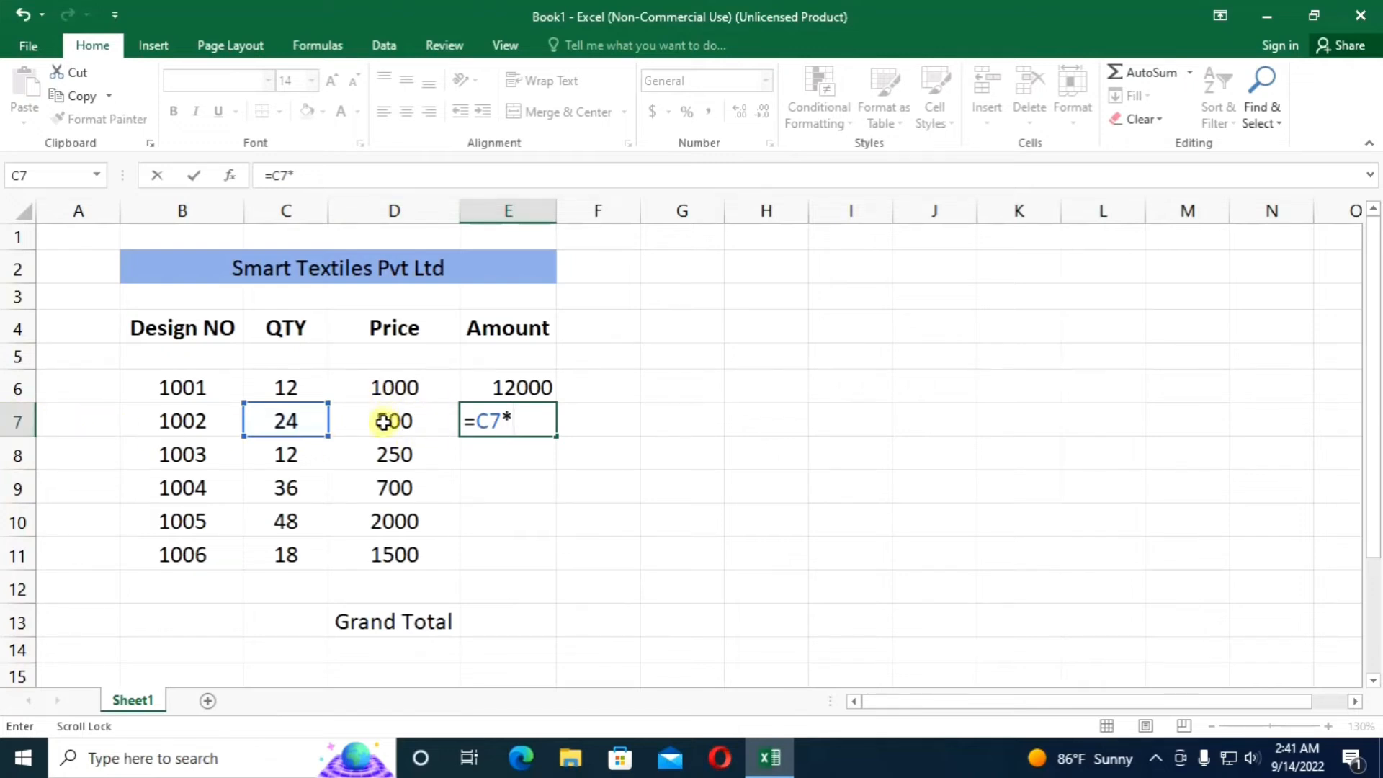
pyautogui.click(422, 412)
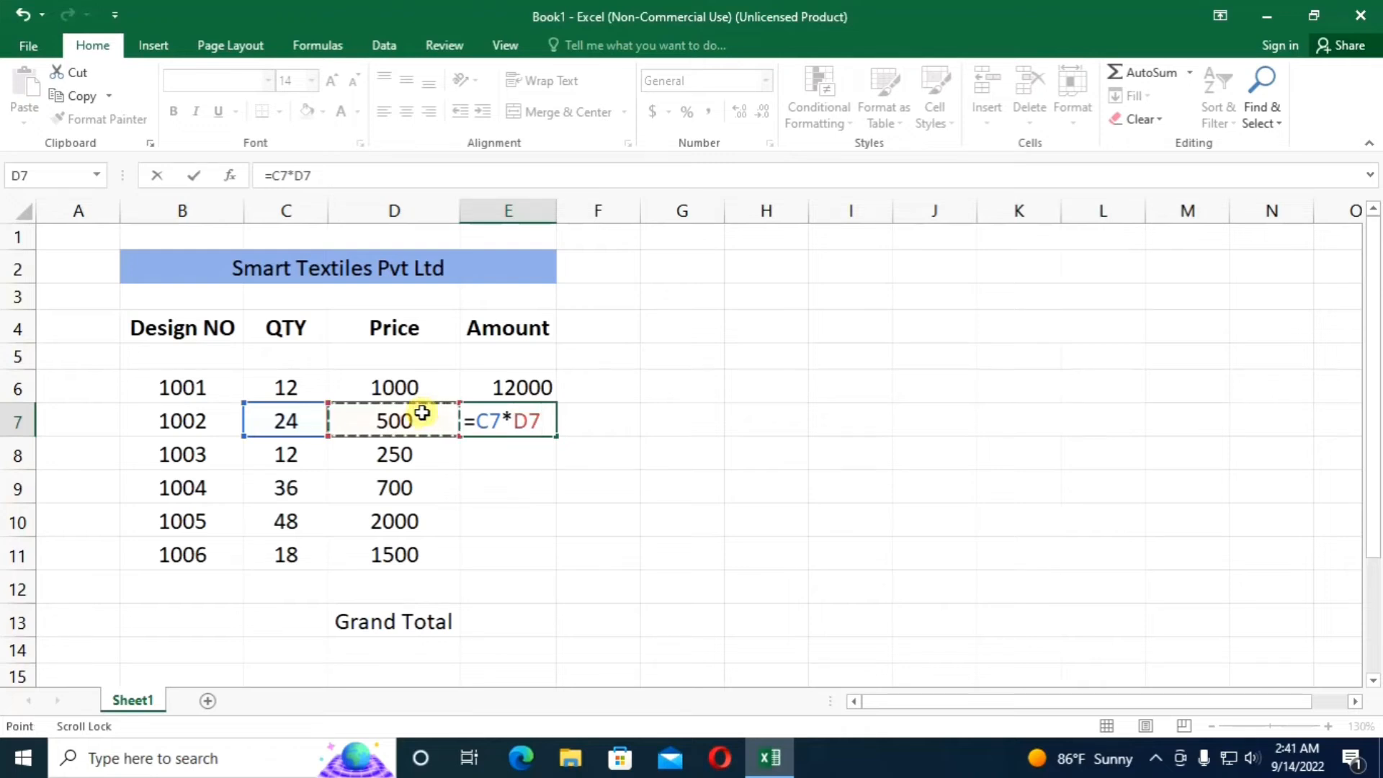
pyautogui.press('Return')
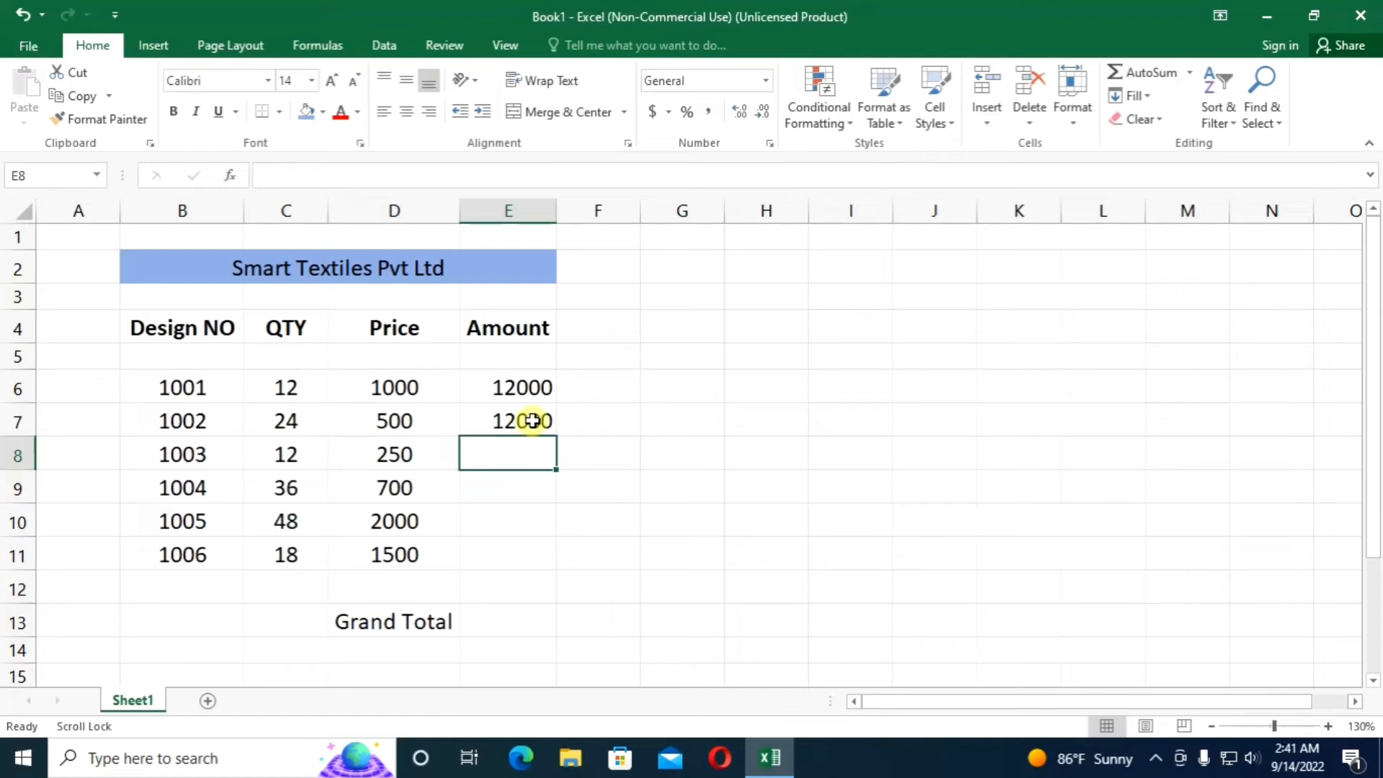
pyautogui.click(508, 487)
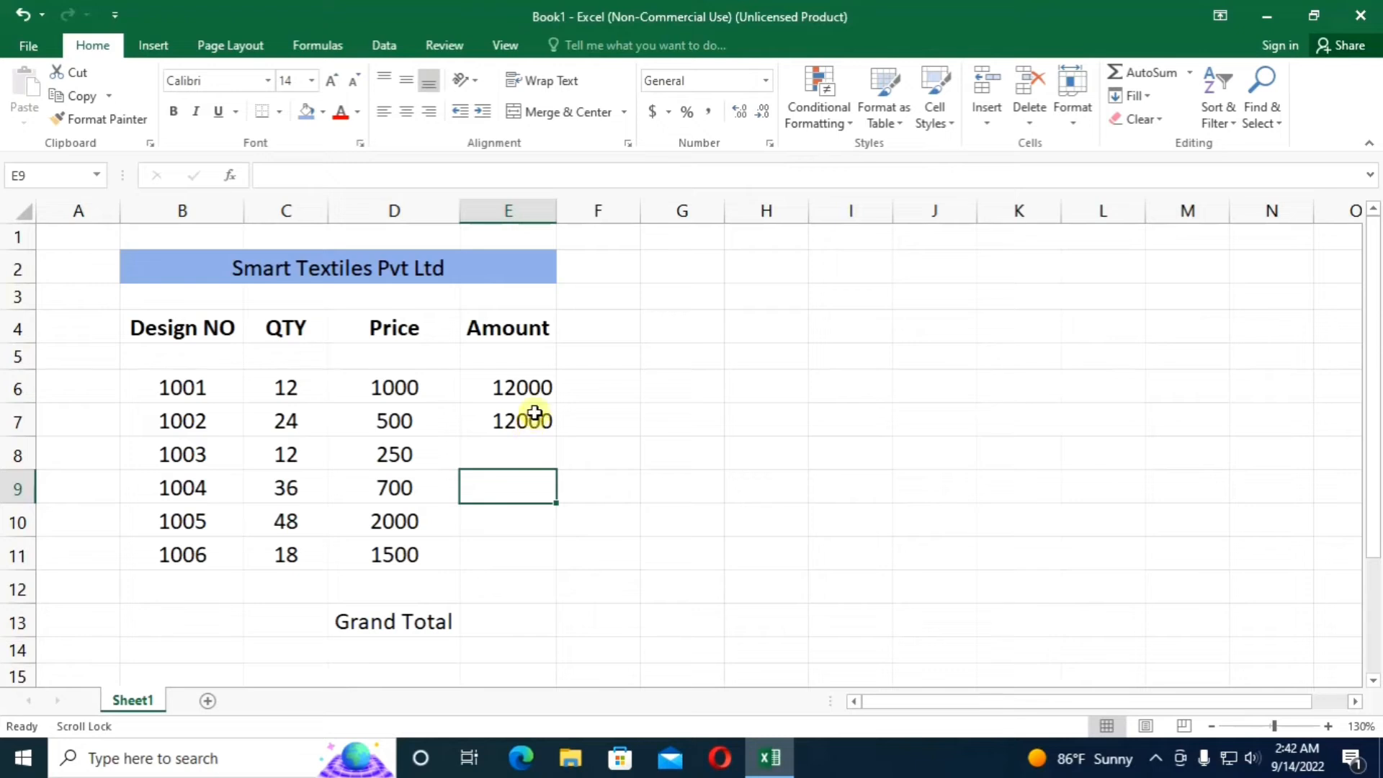
pyautogui.click(528, 452)
pyautogui.click(527, 484)
pyautogui.click(521, 521)
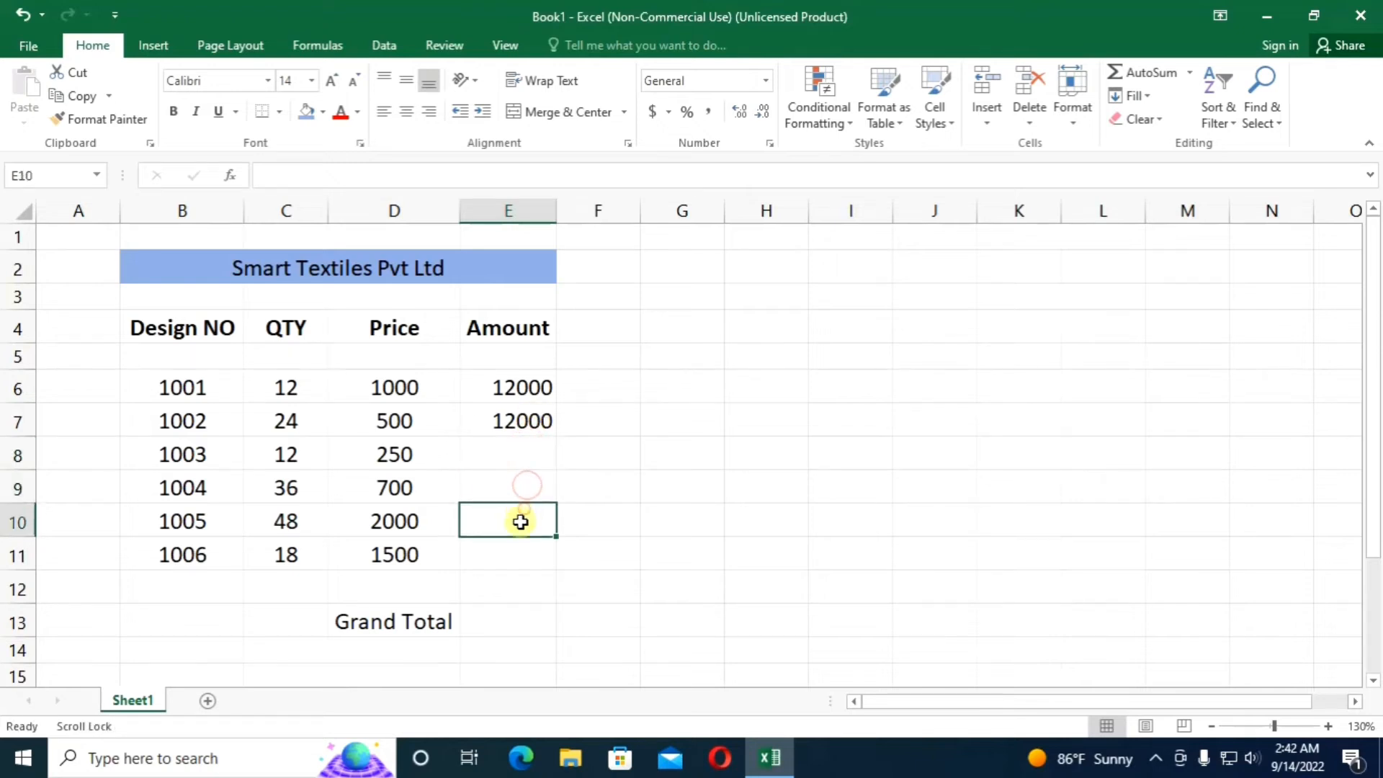
pyautogui.click(513, 547)
pyautogui.click(517, 496)
pyautogui.click(517, 458)
pyautogui.click(525, 484)
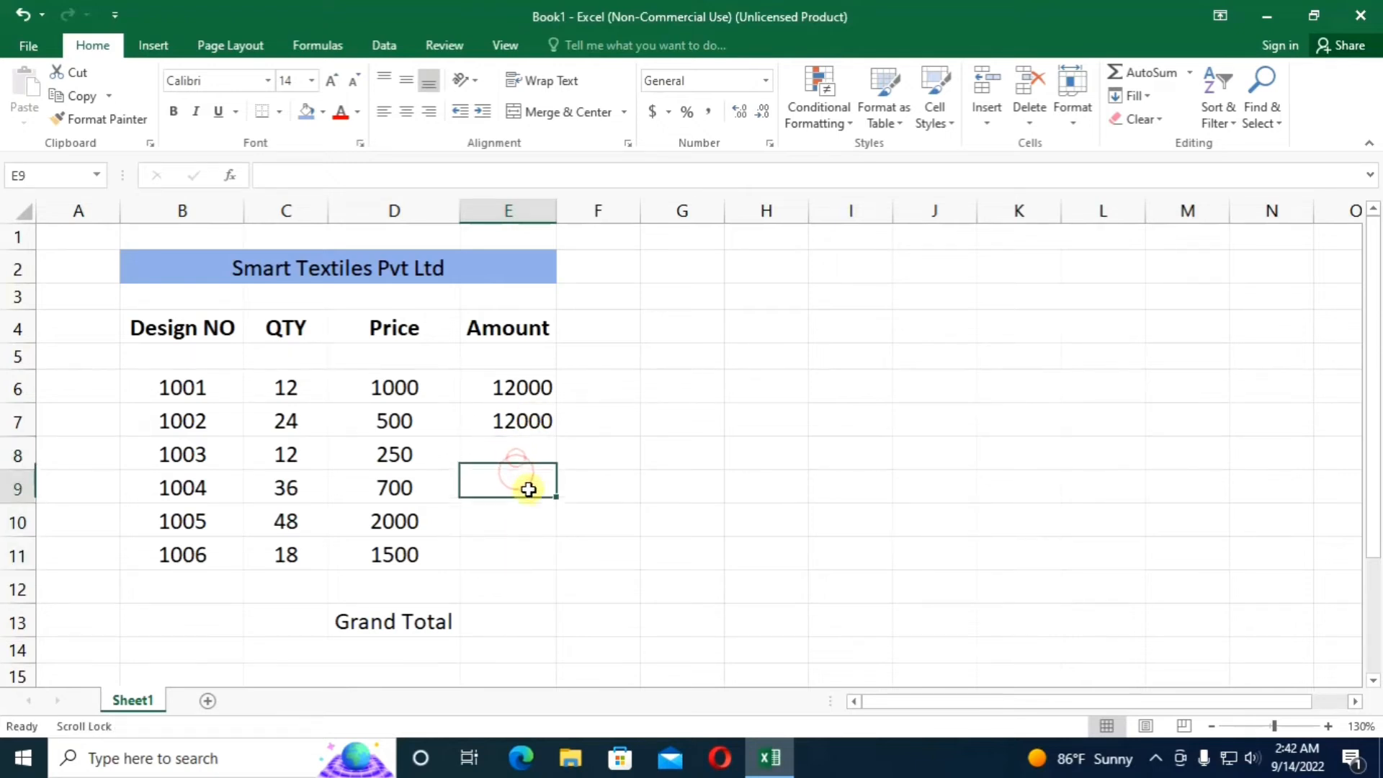
pyautogui.click(513, 522)
pyautogui.click(512, 549)
pyautogui.click(527, 507)
pyautogui.click(529, 477)
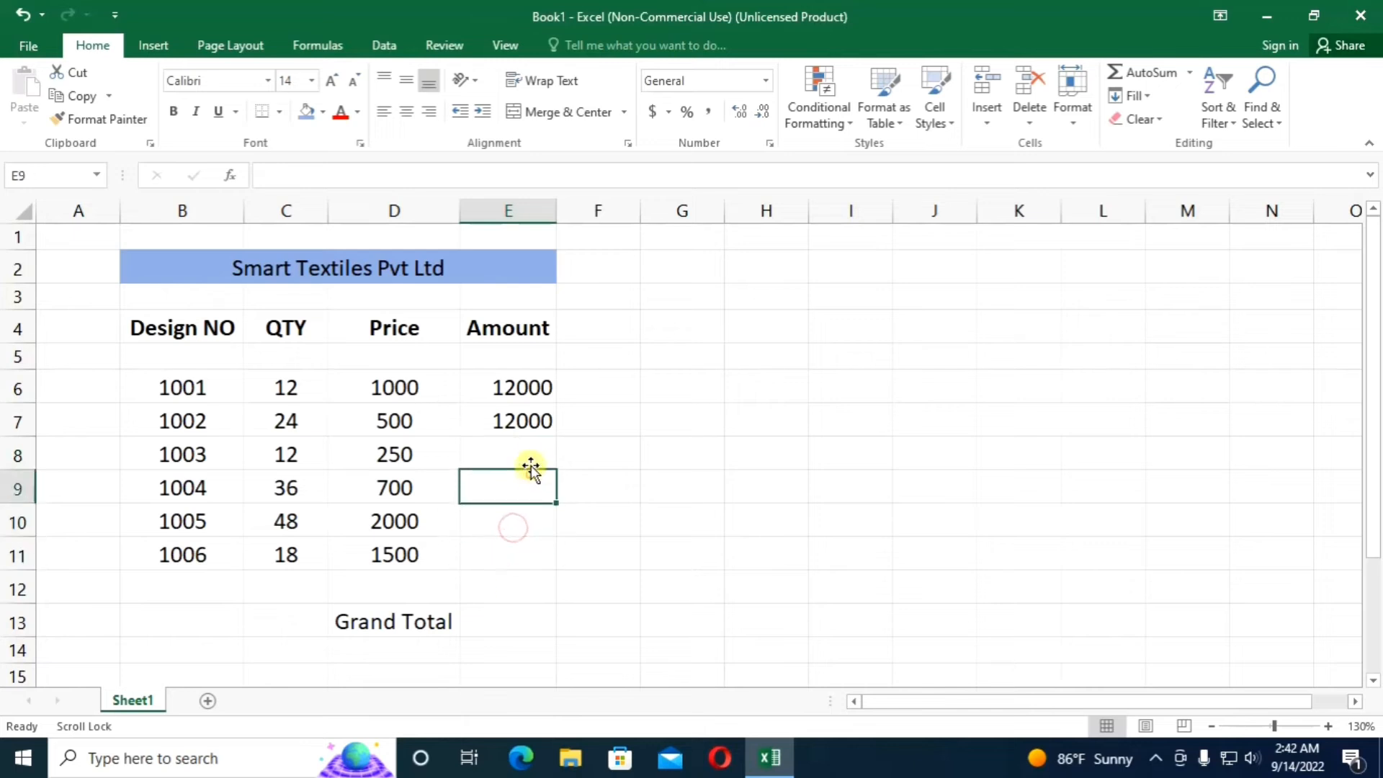
pyautogui.click(531, 459)
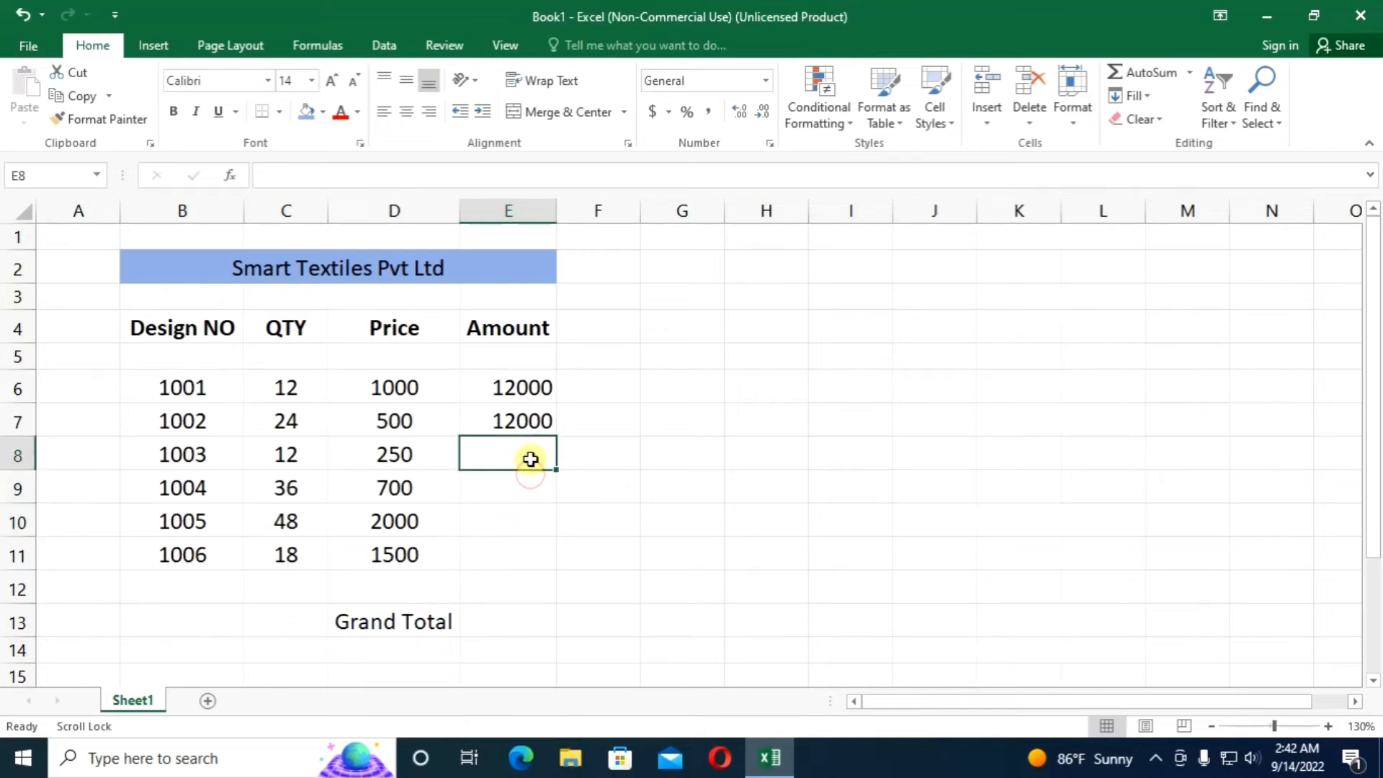
# Step: Fill the Amount formula from E7 down through E11 for designs 1003 to 1006
pyautogui.click(529, 421)
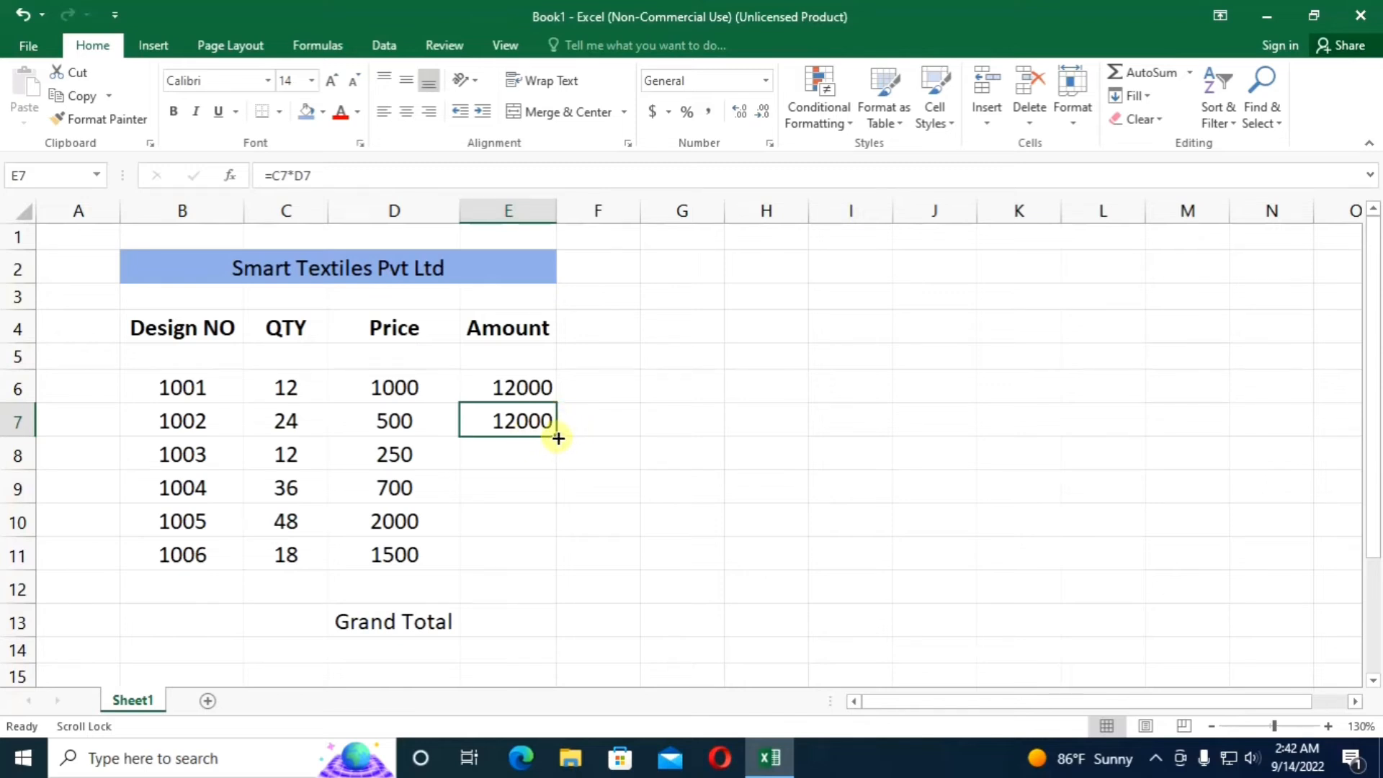
pyautogui.moveTo(556, 437); pyautogui.dragTo(556, 437)
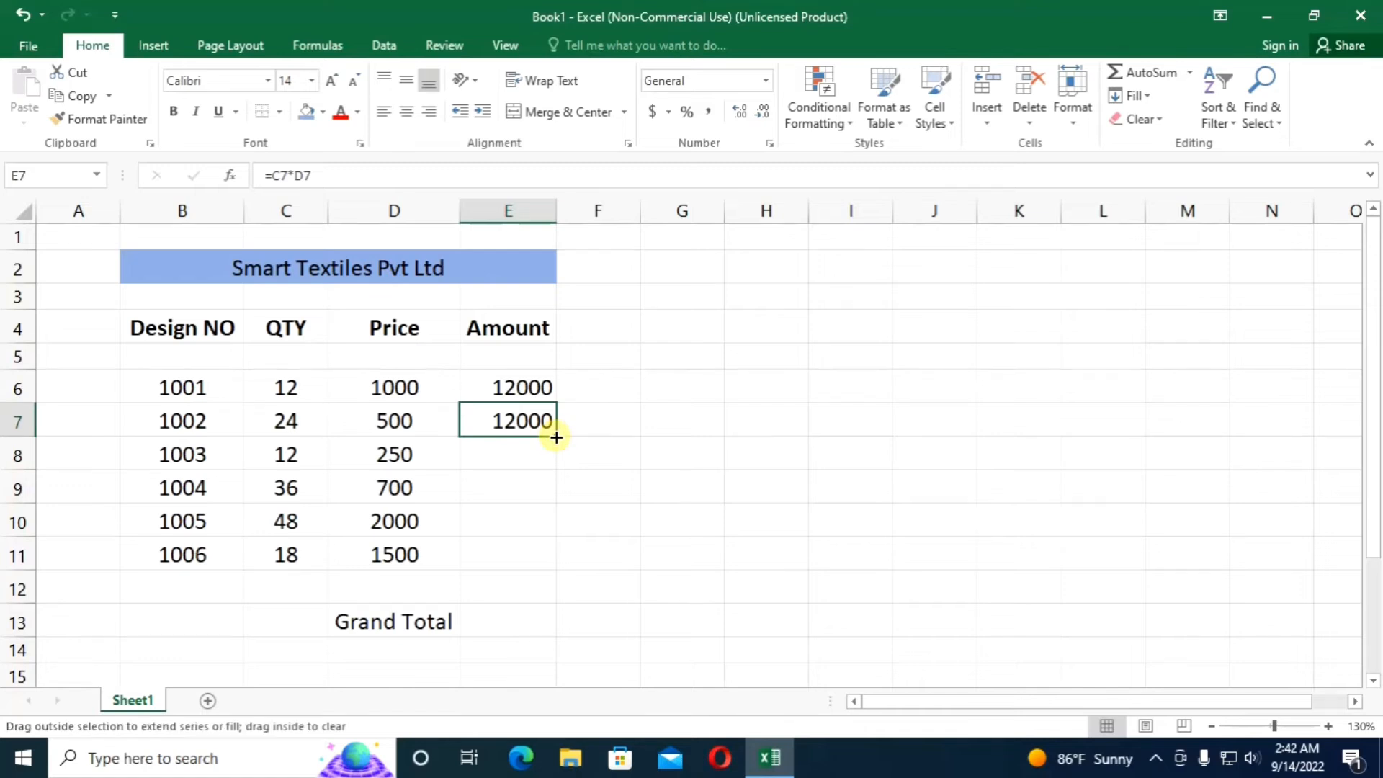
pyautogui.click(556, 449)
pyautogui.click(547, 421)
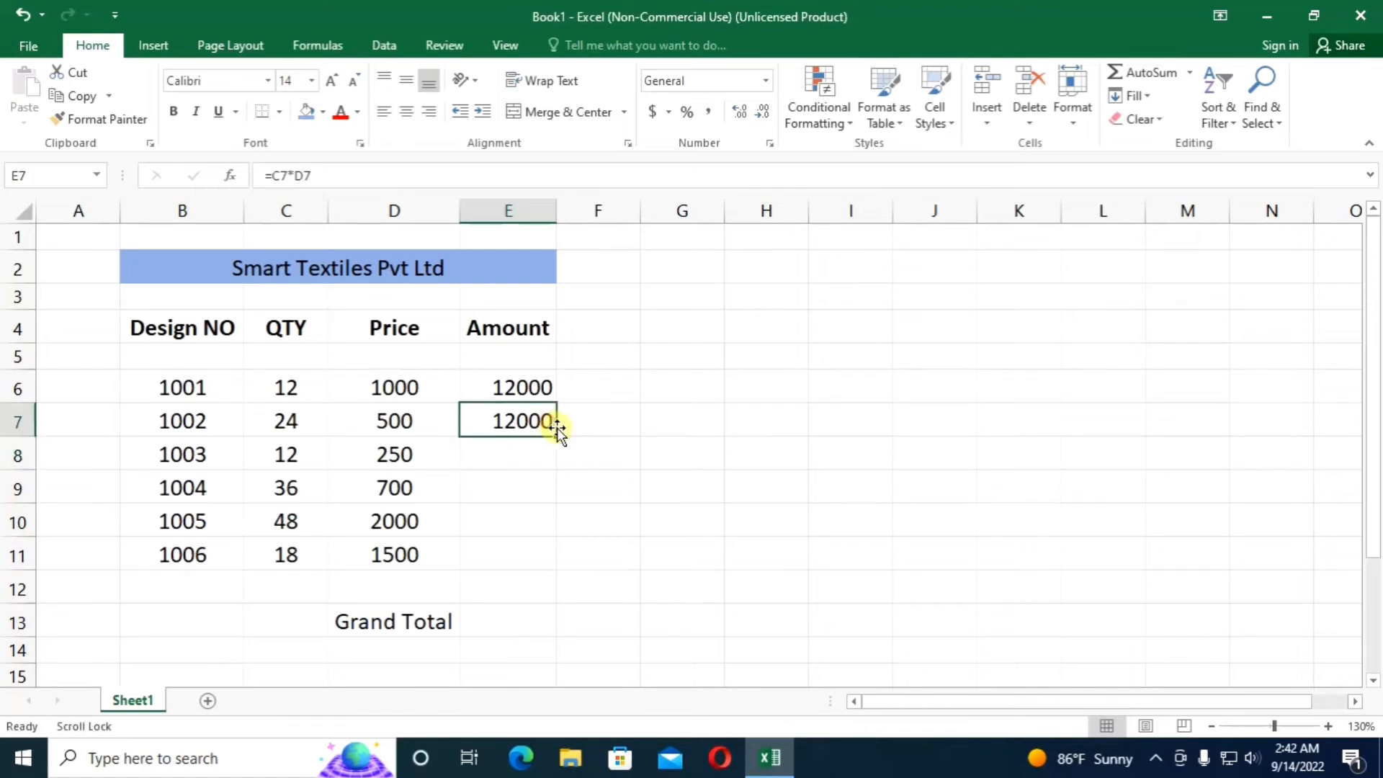
pyautogui.moveTo(557, 435); pyautogui.dragTo(548, 556)
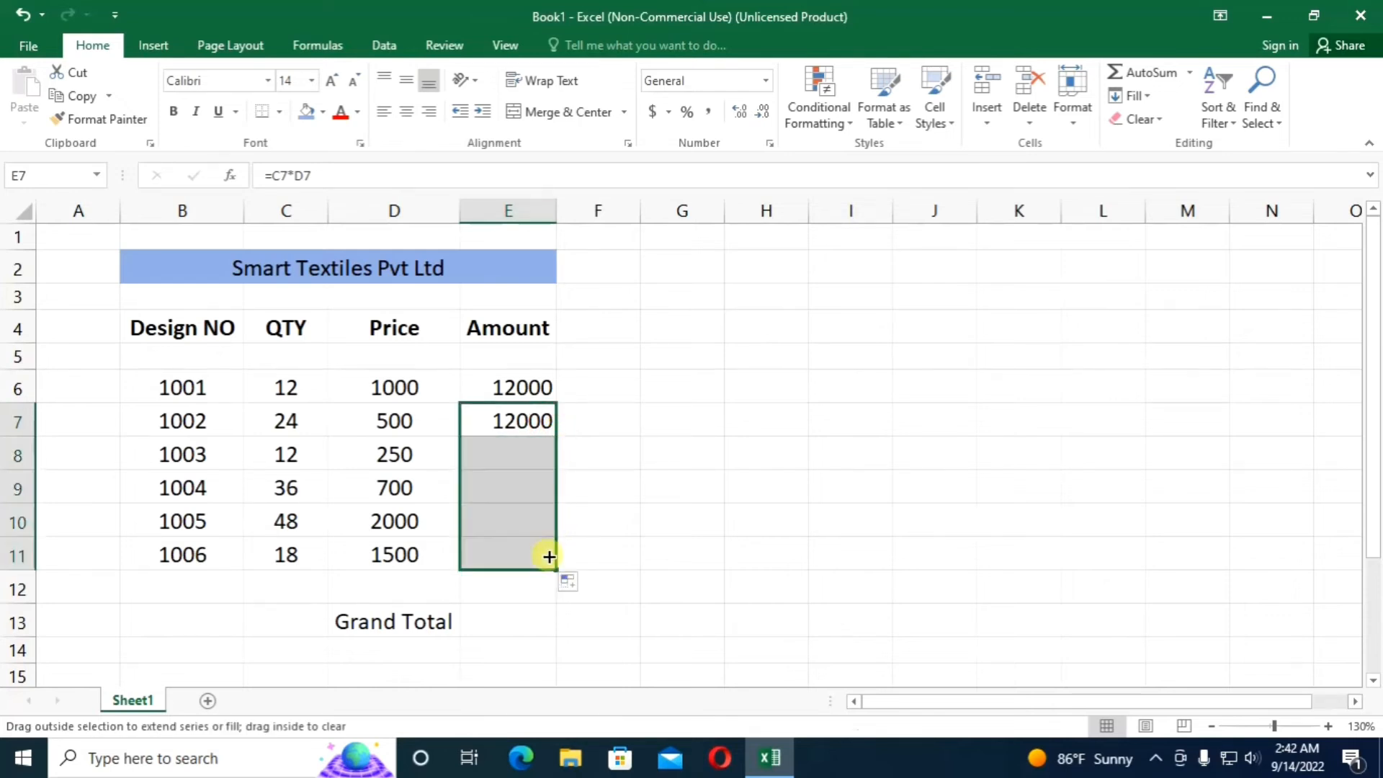
pyautogui.click(727, 571)
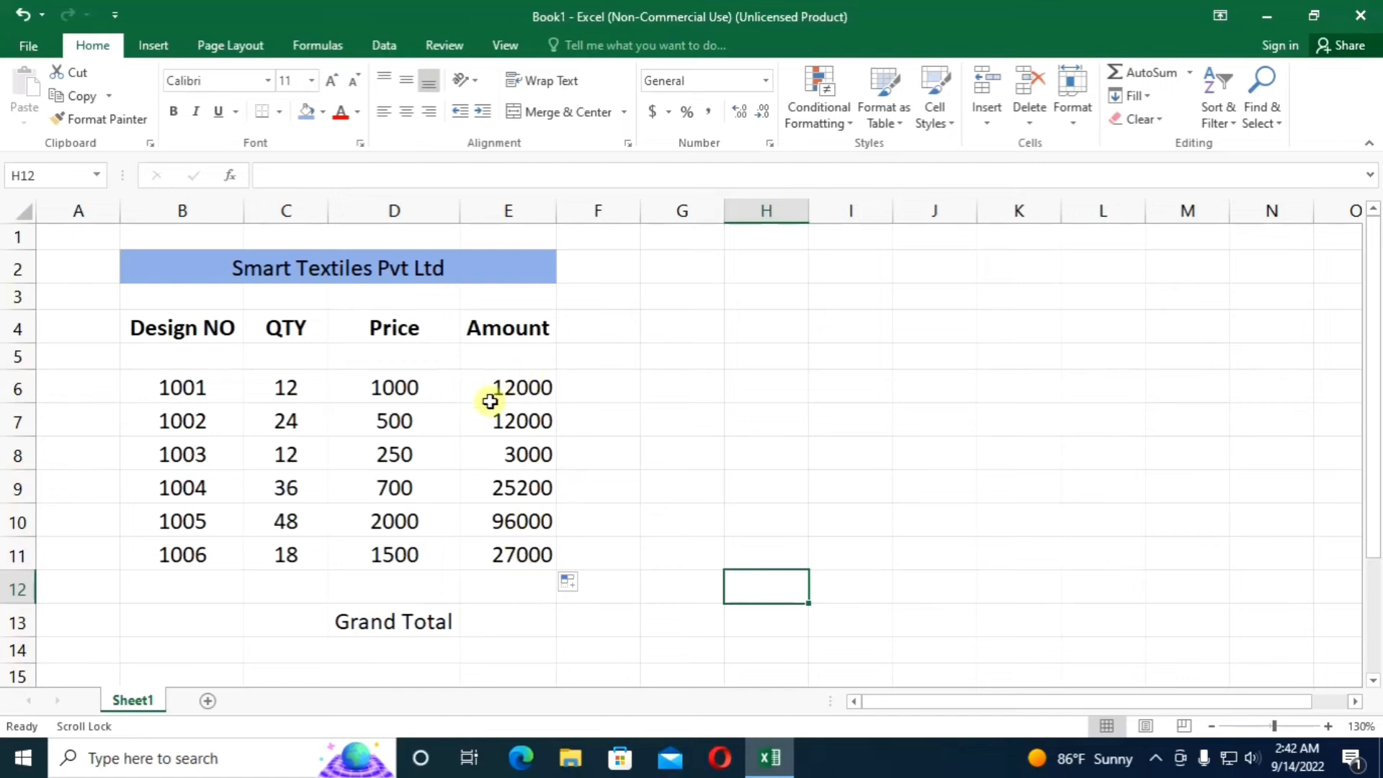
# Step: Clear the Amount formulas from E7:E11 and from E6
pyautogui.moveTo(516, 421); pyautogui.dragTo(511, 556)
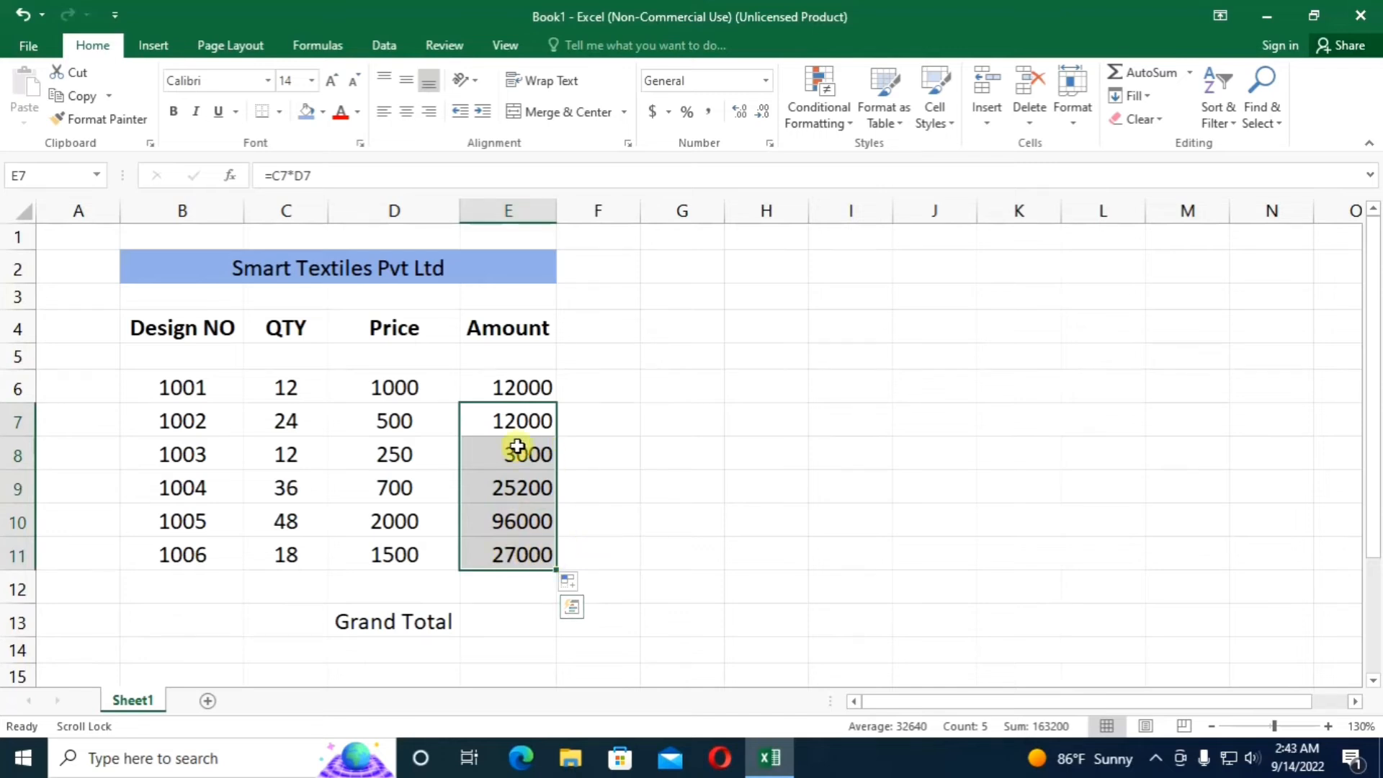
pyautogui.press('Delete')
pyautogui.click(545, 389)
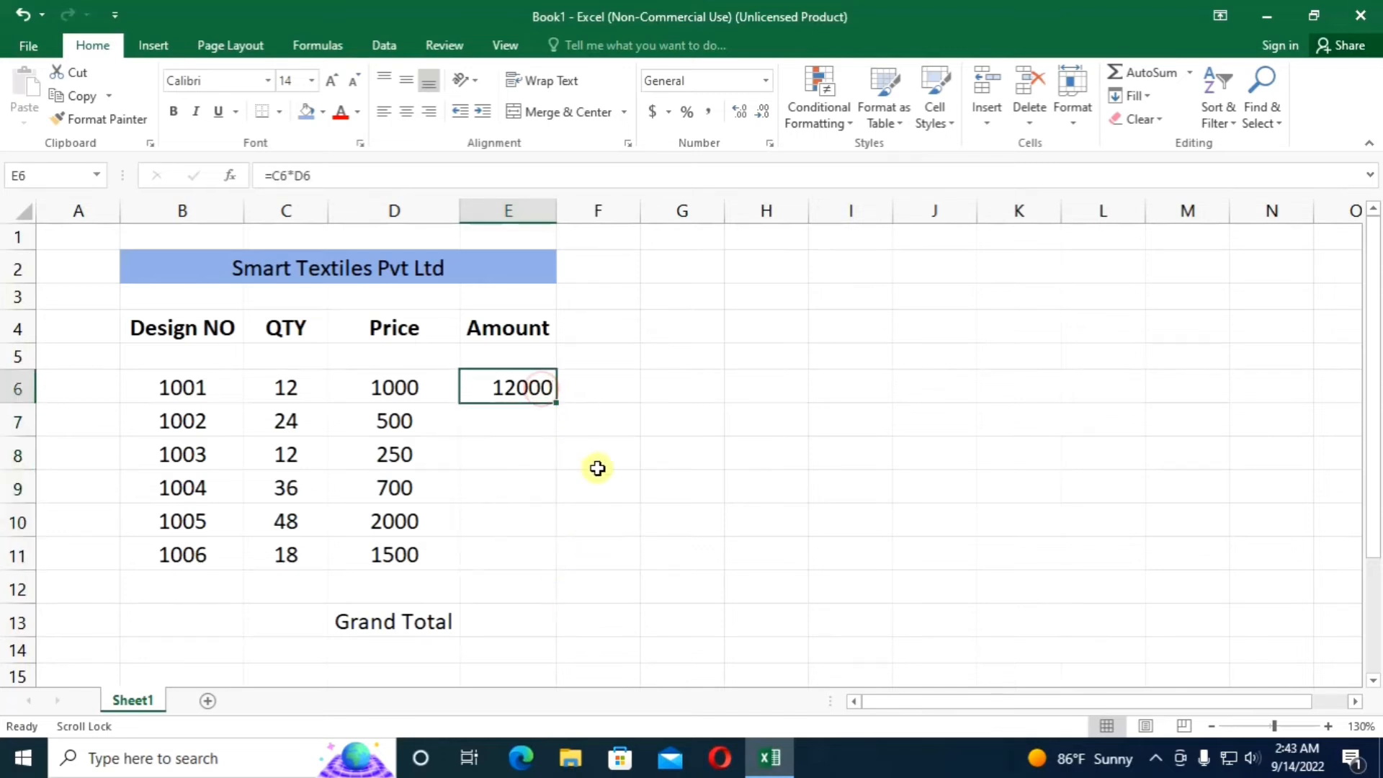
pyautogui.press('BackSpace')
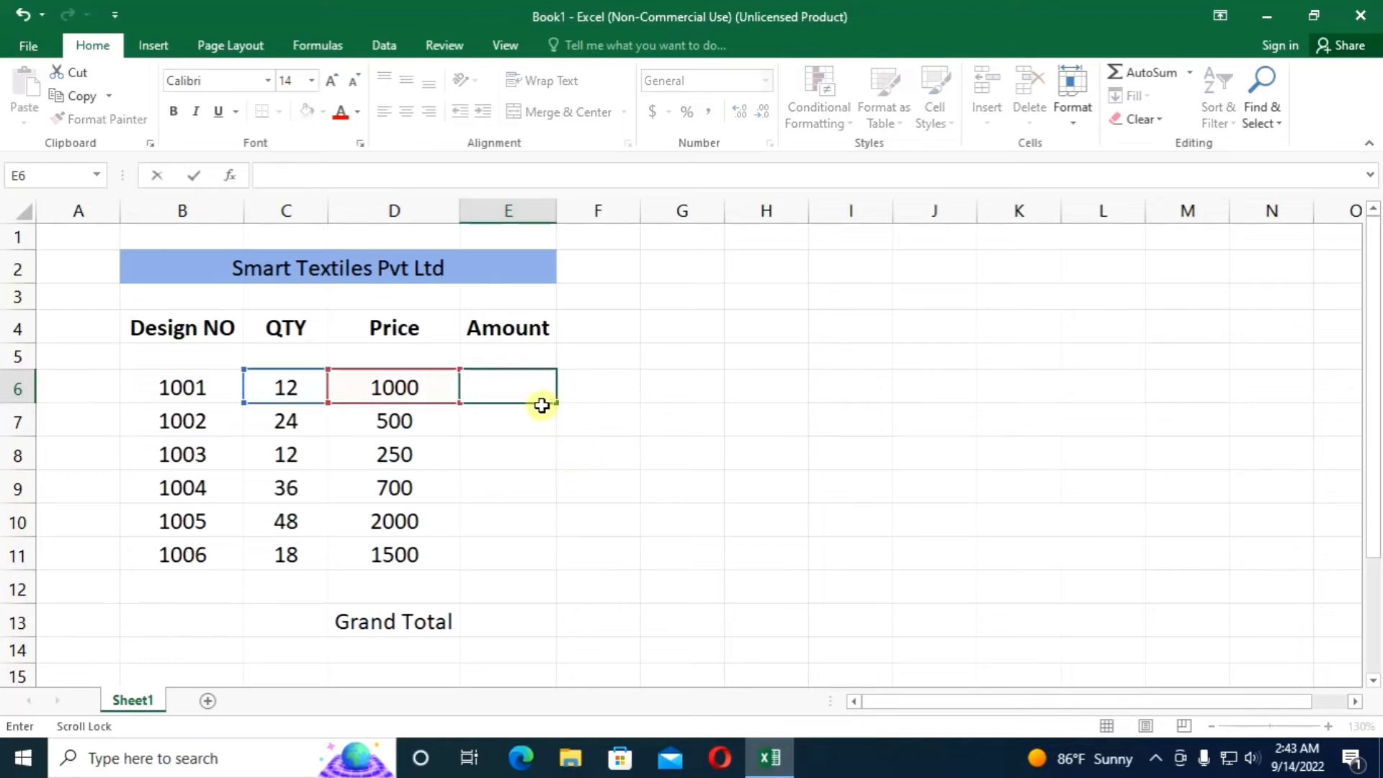
pyautogui.click(594, 433)
# Step: Enter the cell-reference formula =C6*D6 in E6 for the Amount of design 1001
pyautogui.click(525, 382)
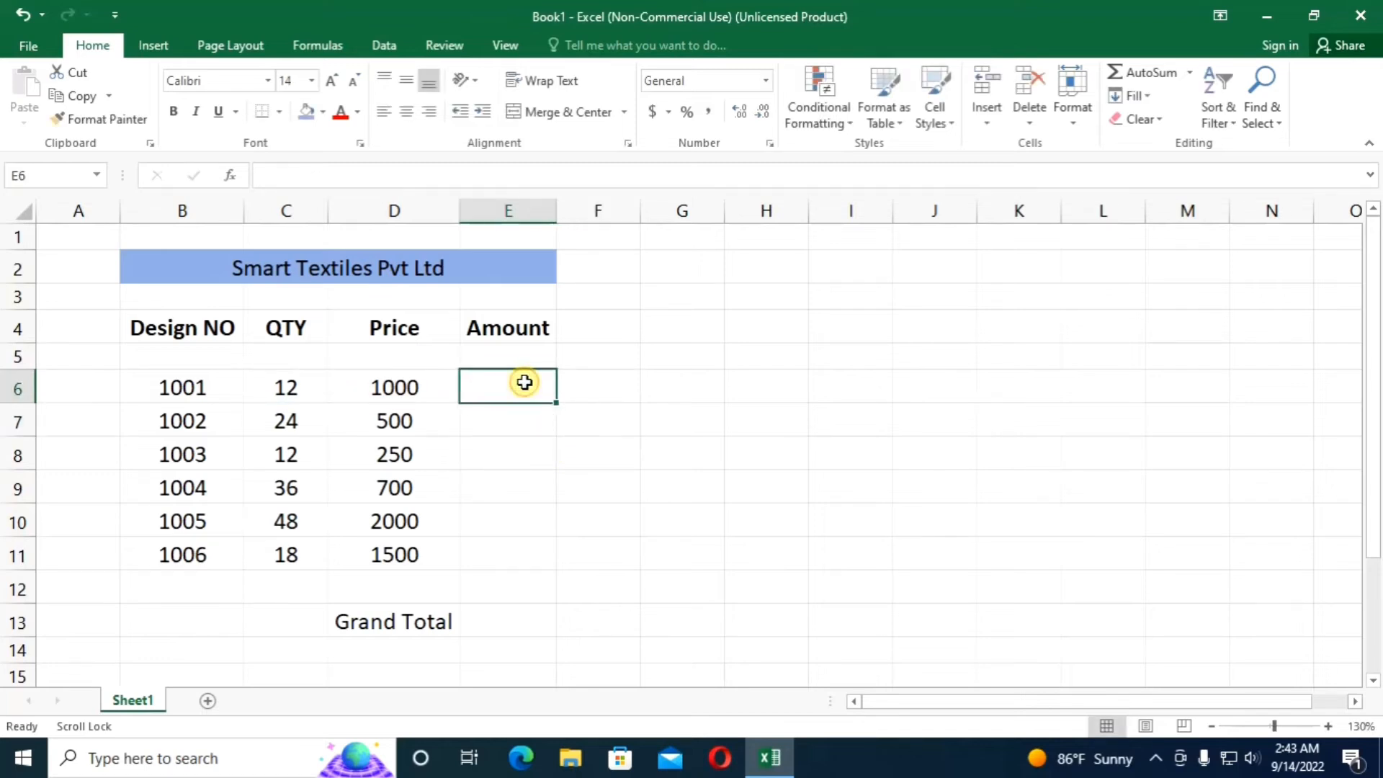
pyautogui.write('=')
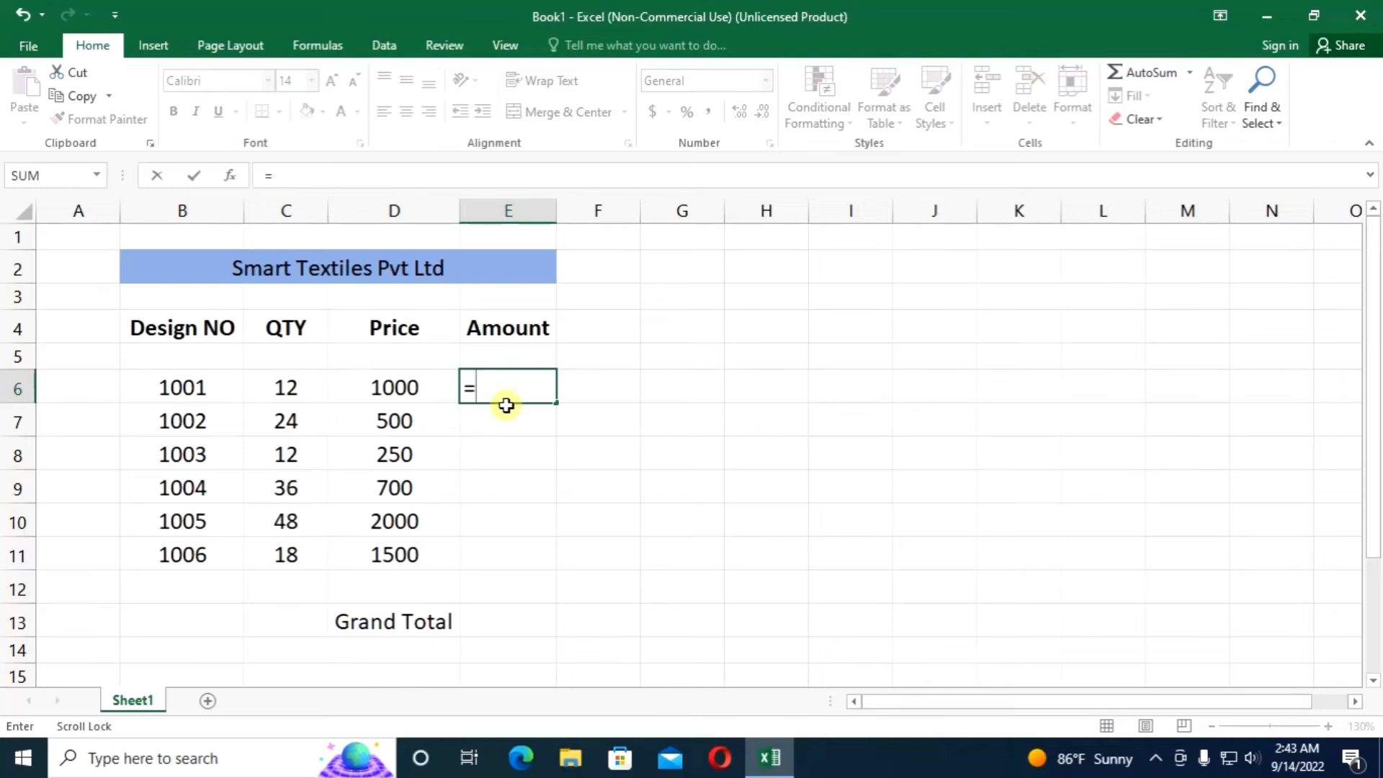
pyautogui.click(301, 386)
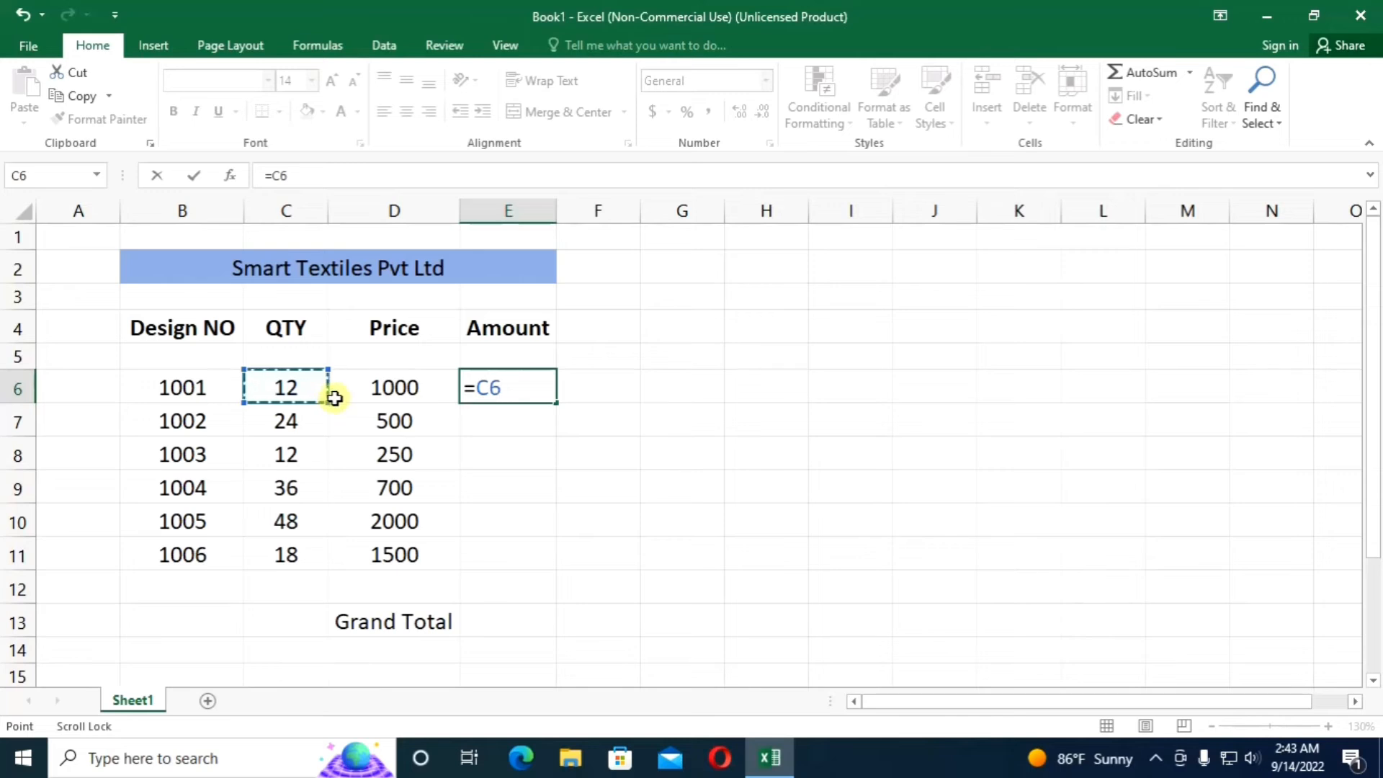
pyautogui.write('*')
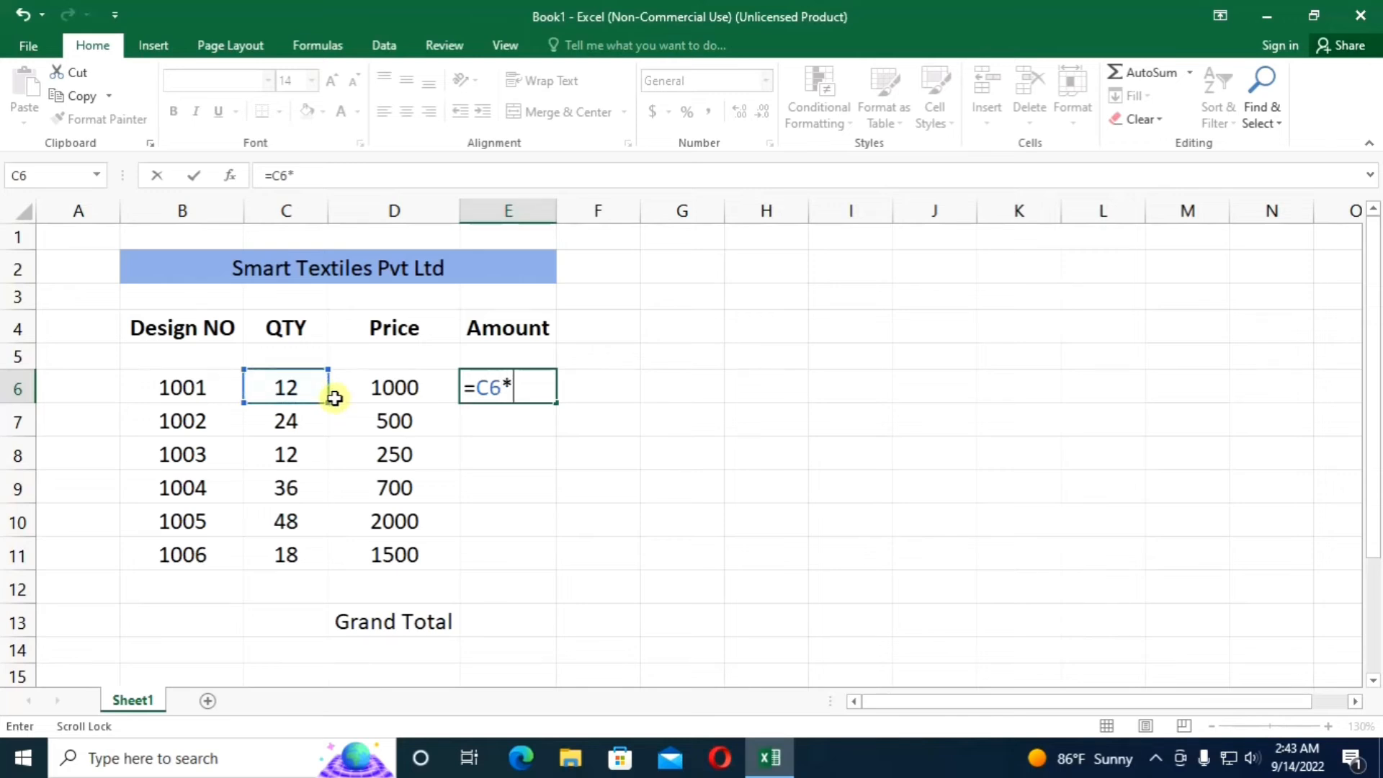
pyautogui.click(402, 386)
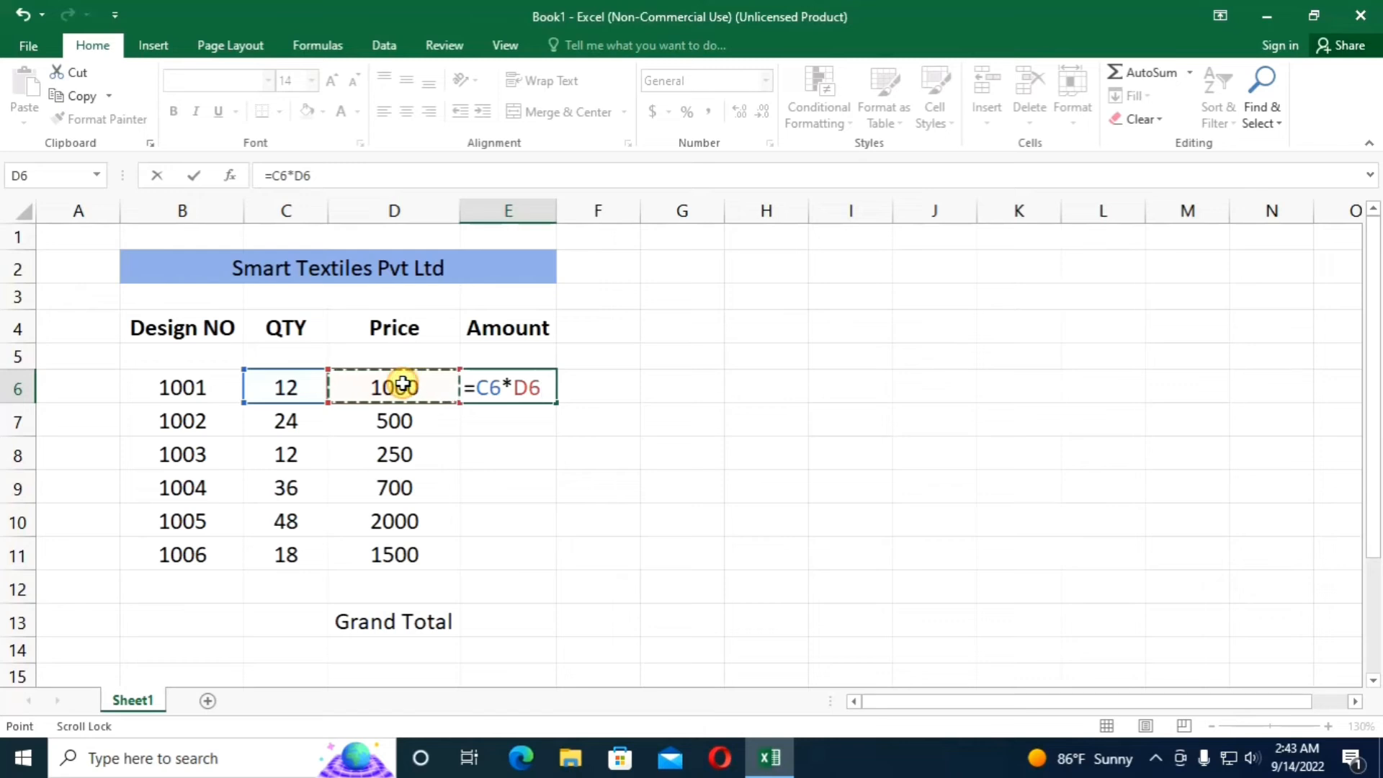
pyautogui.press('Return')
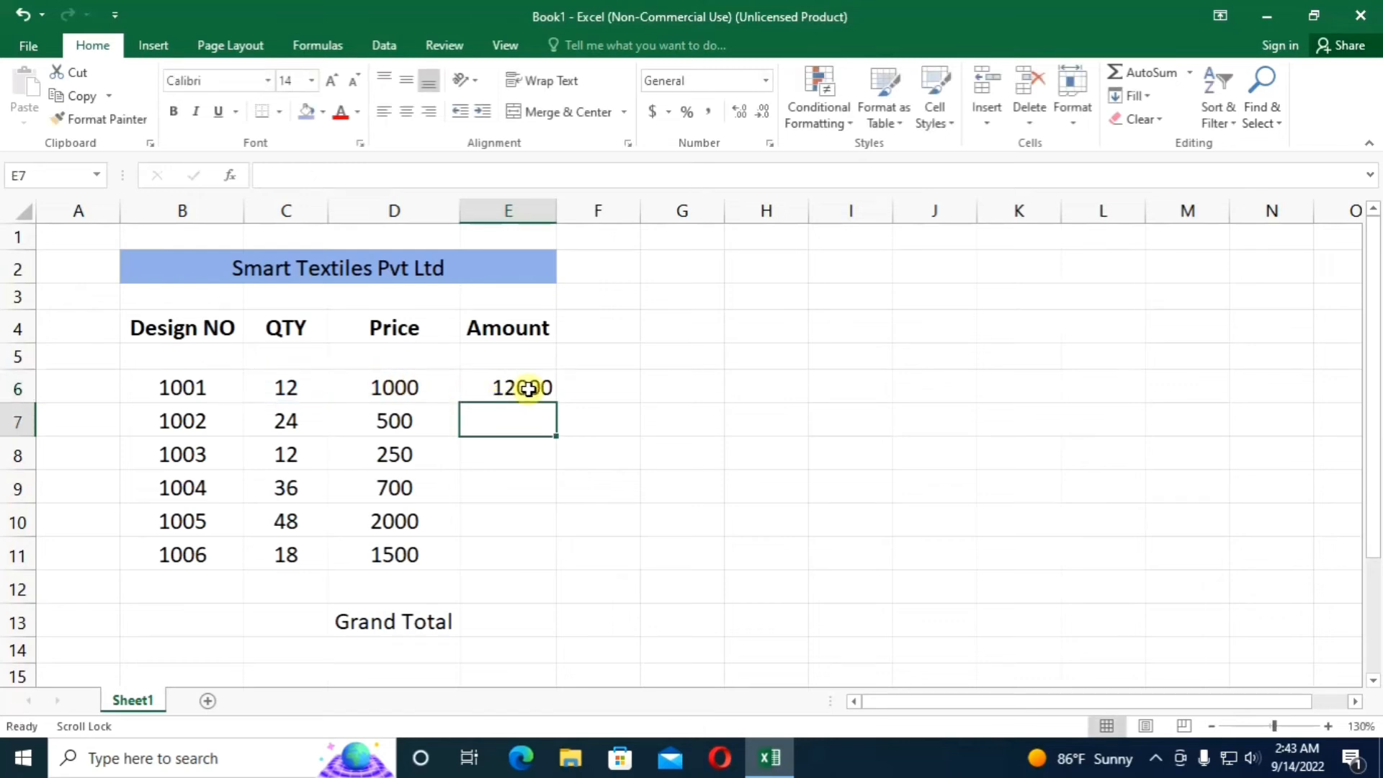
# Step: Fill the Amount formula from E6 down through E11 for all remaining designs
pyautogui.click(528, 388)
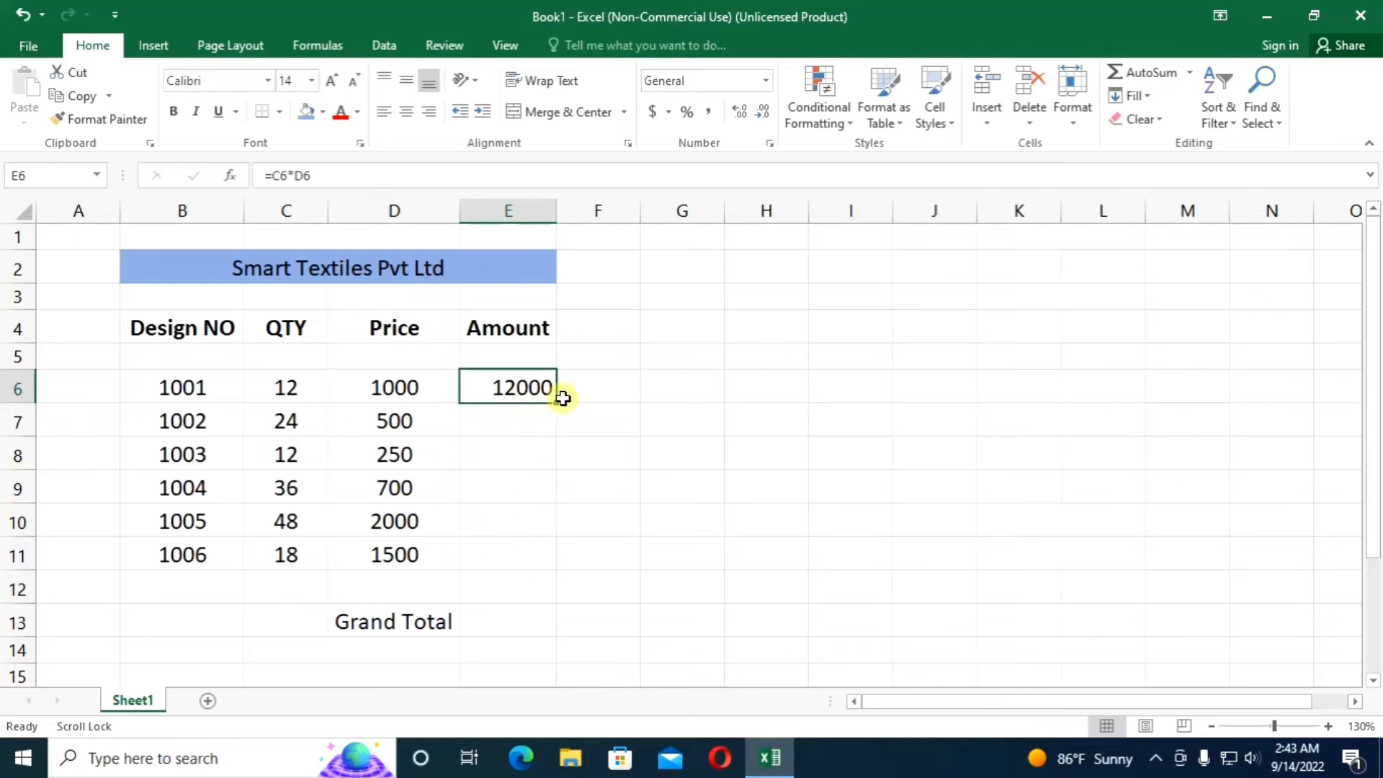
pyautogui.moveTo(558, 405); pyautogui.dragTo(541, 567)
pyautogui.click(702, 567)
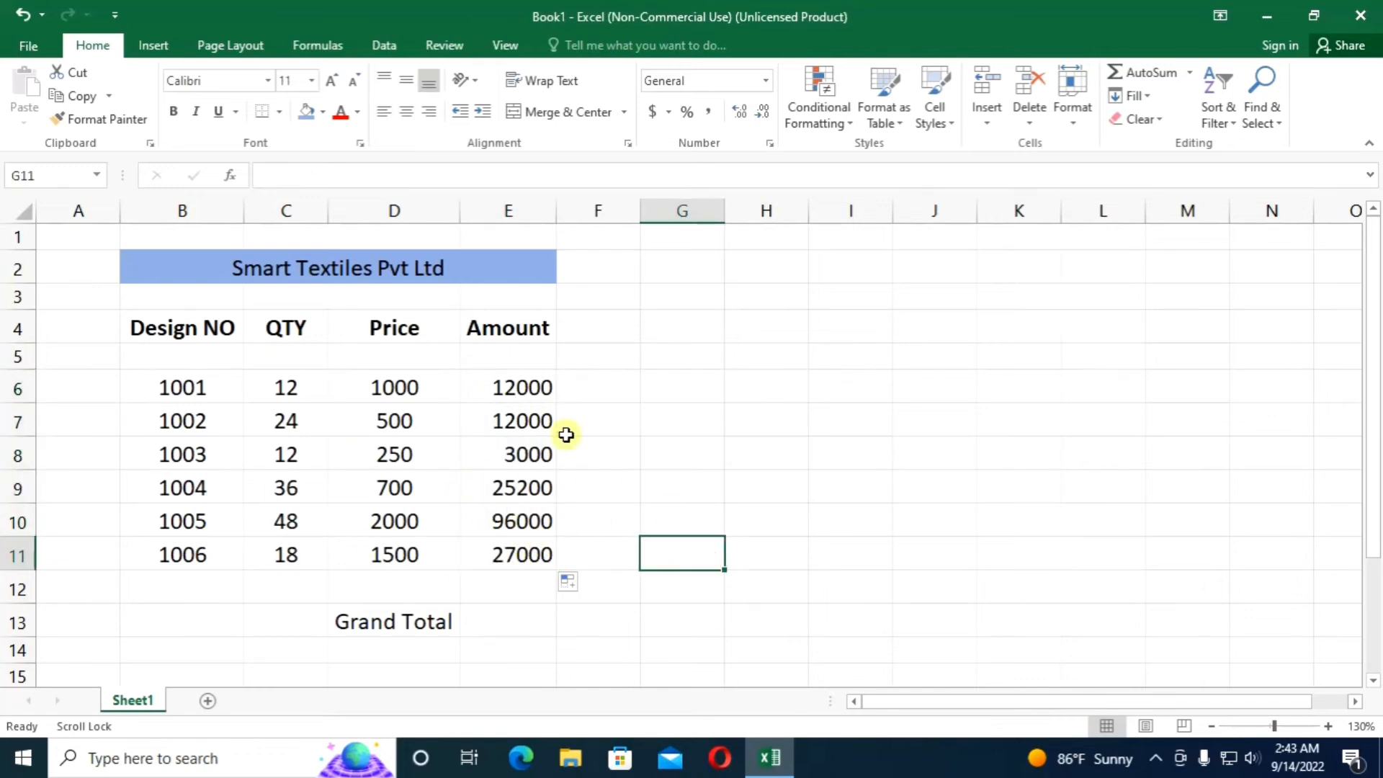
# Step: Set the quantity of design 1001 in C6 to 24 and of design 1003 in C8 to 20
pyautogui.click(278, 389)
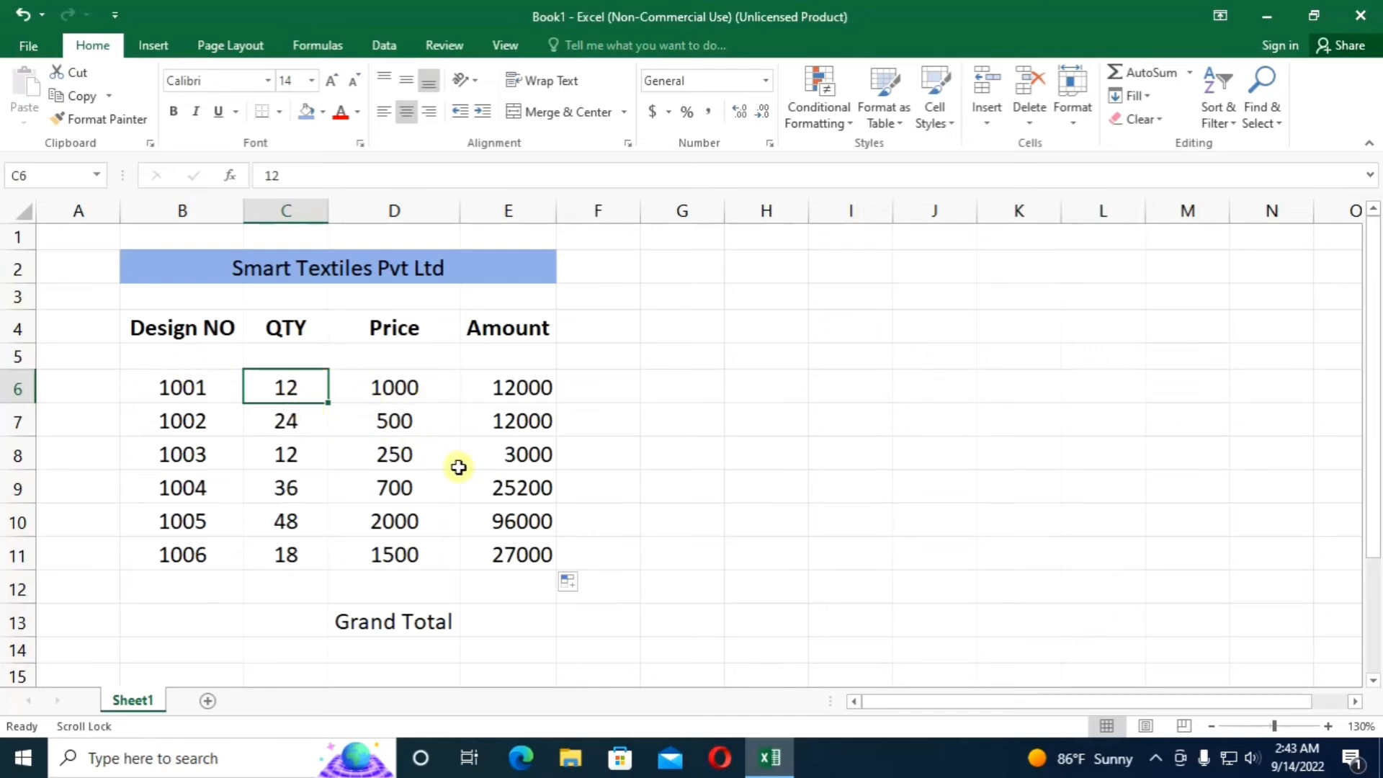
pyautogui.write('24')
pyautogui.press('Return')
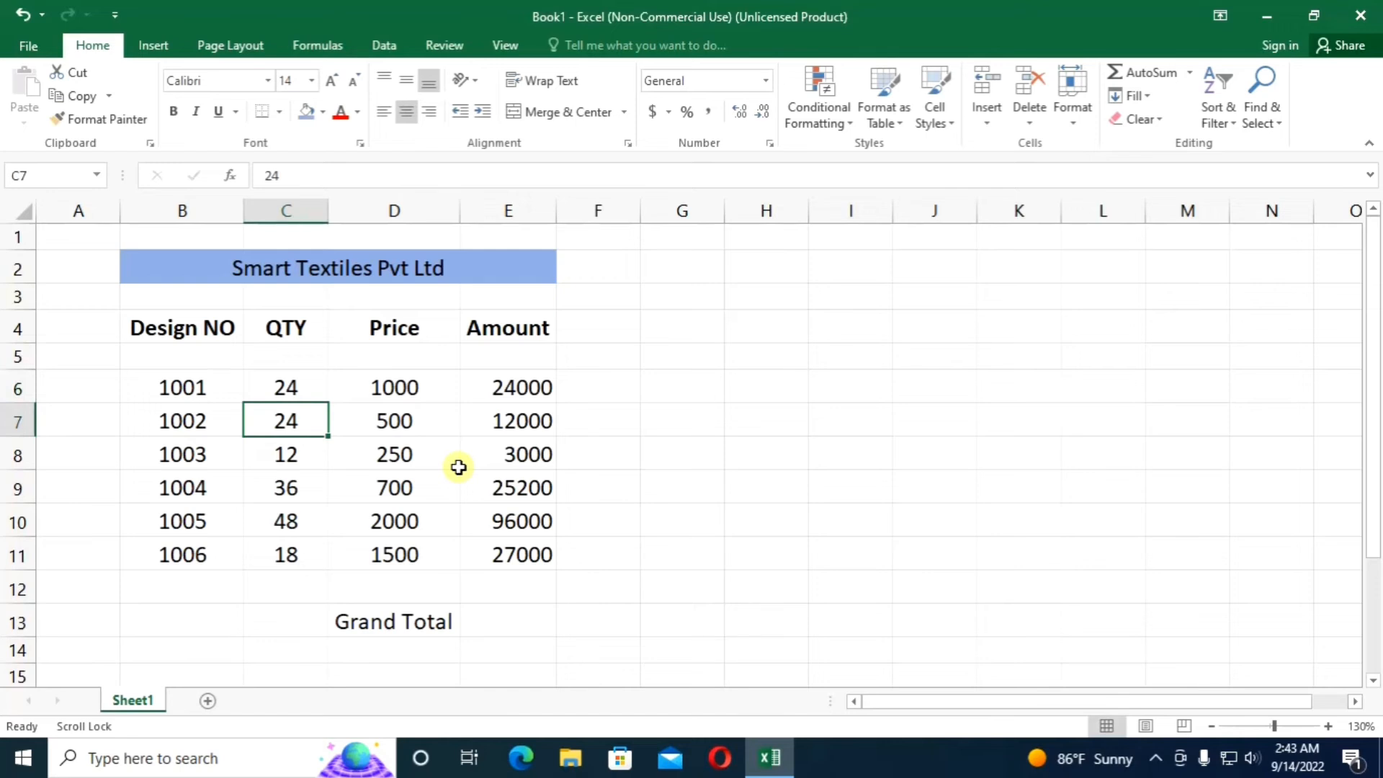
pyautogui.click(295, 458)
pyautogui.write('2')
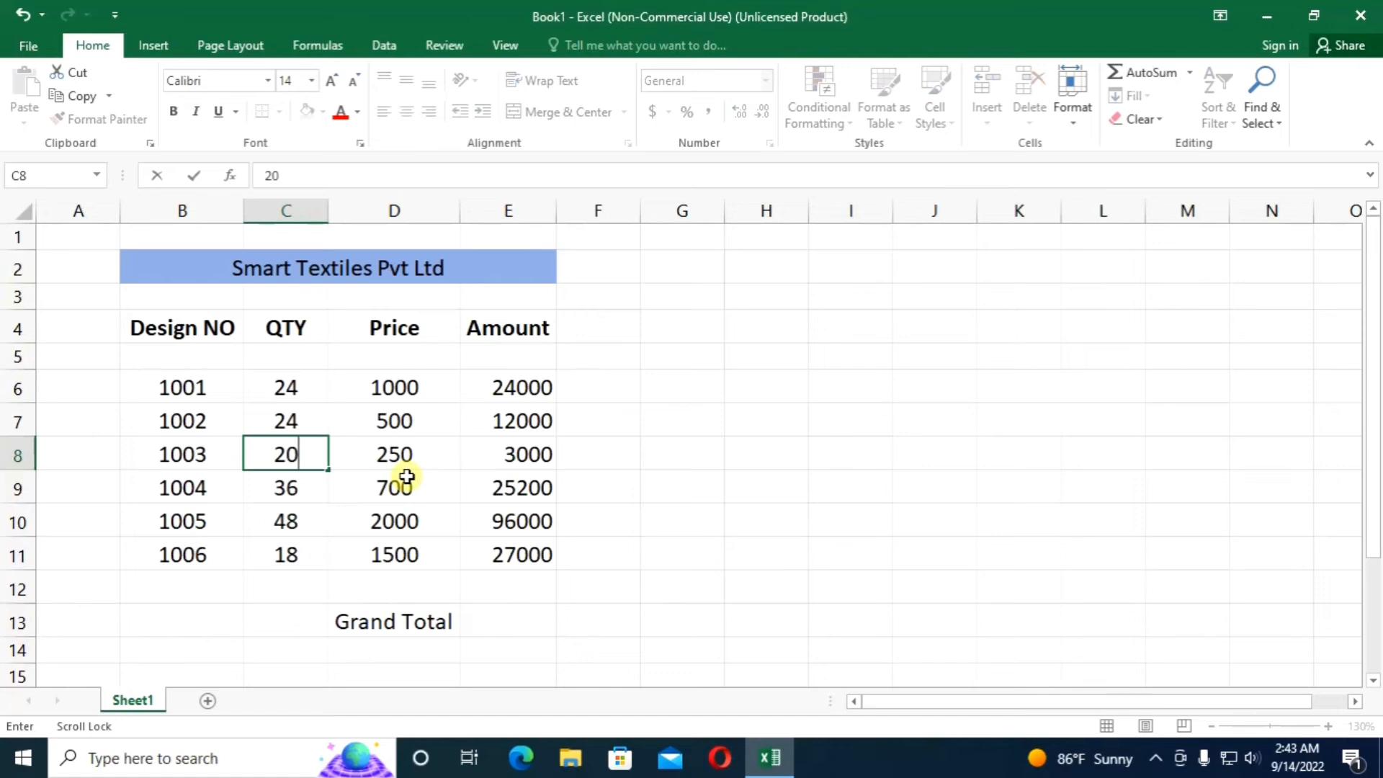
pyautogui.write('0')
pyautogui.press('Return')
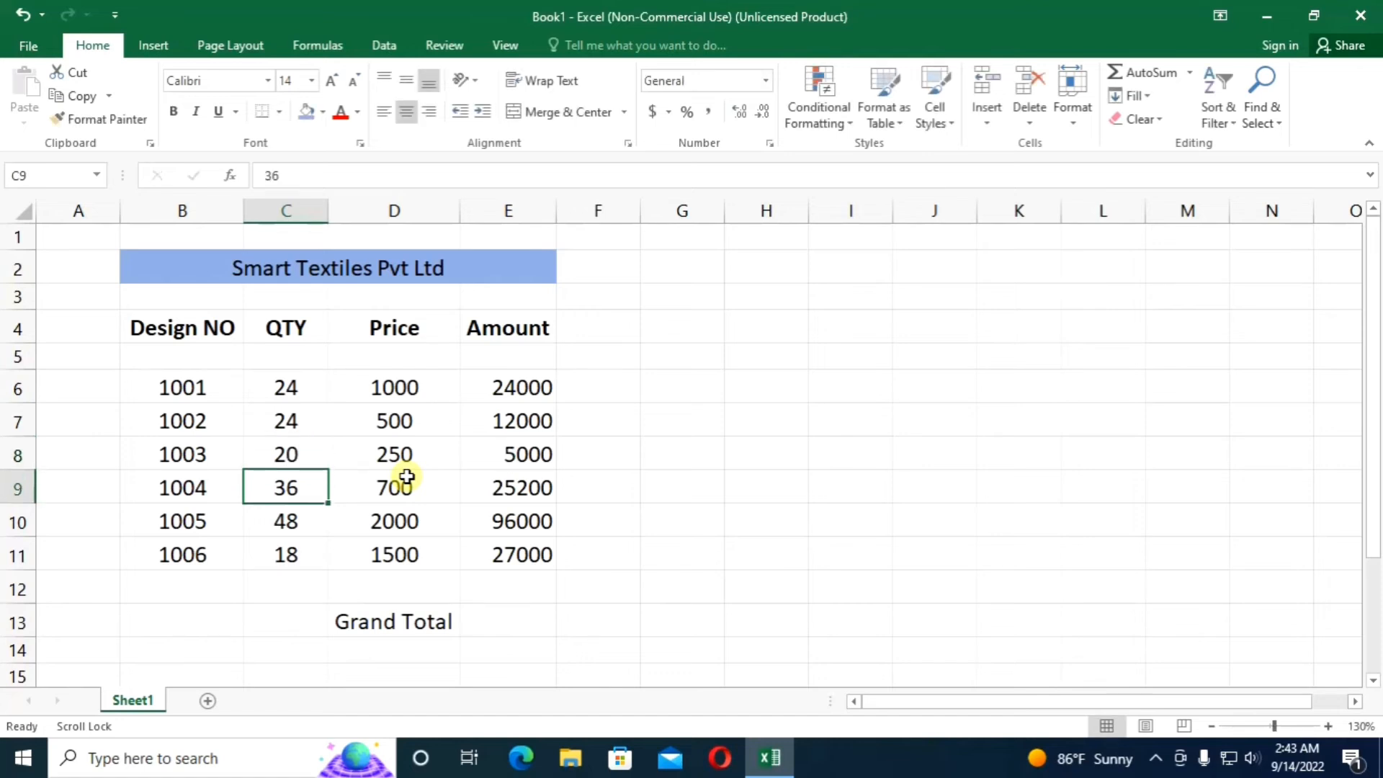
# Step: Set the quantity of design 1006 in C11 to 20
pyautogui.click(288, 556)
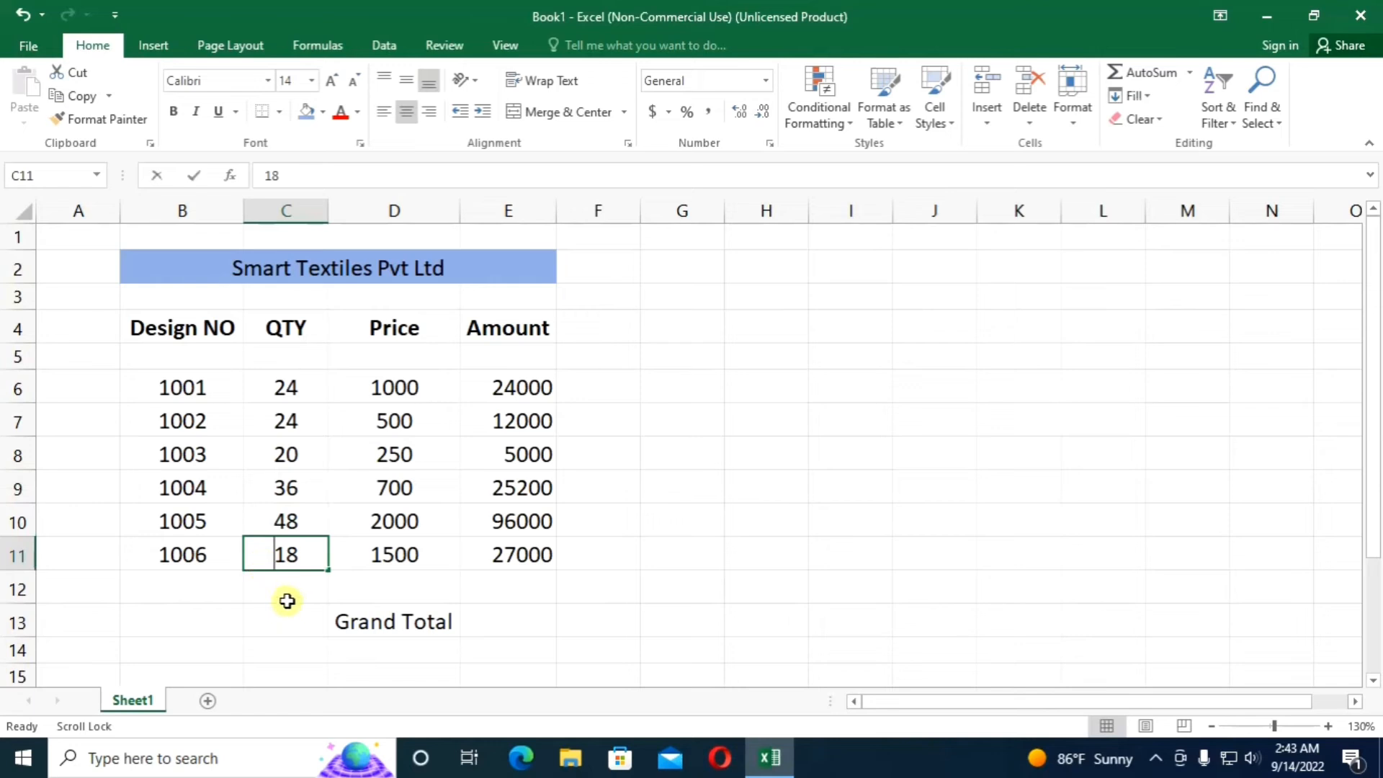
pyautogui.write('20')
pyautogui.press('Return')
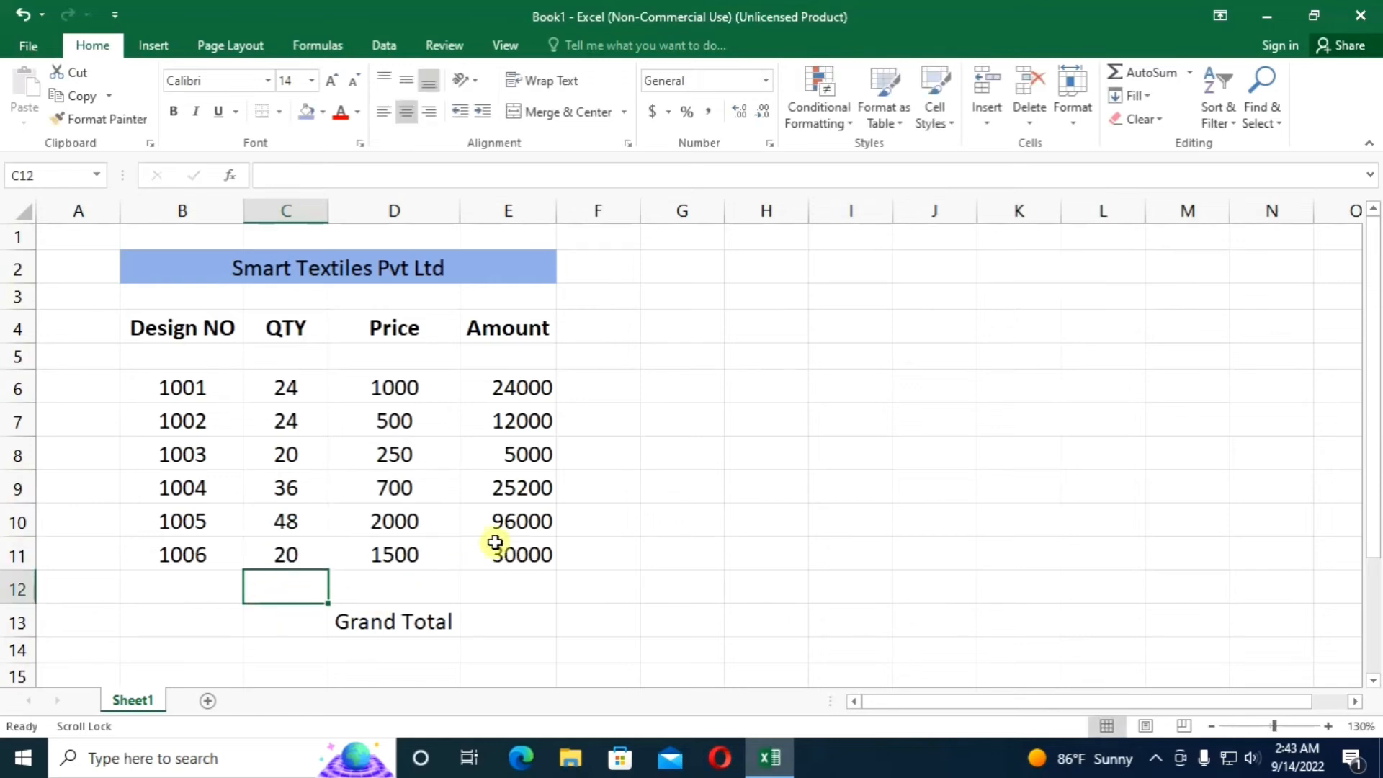
# Step: Set the price of design 1001 in D6 to 1500 and of design 1002 in D7 to 1000
pyautogui.click(416, 412)
pyautogui.click(412, 387)
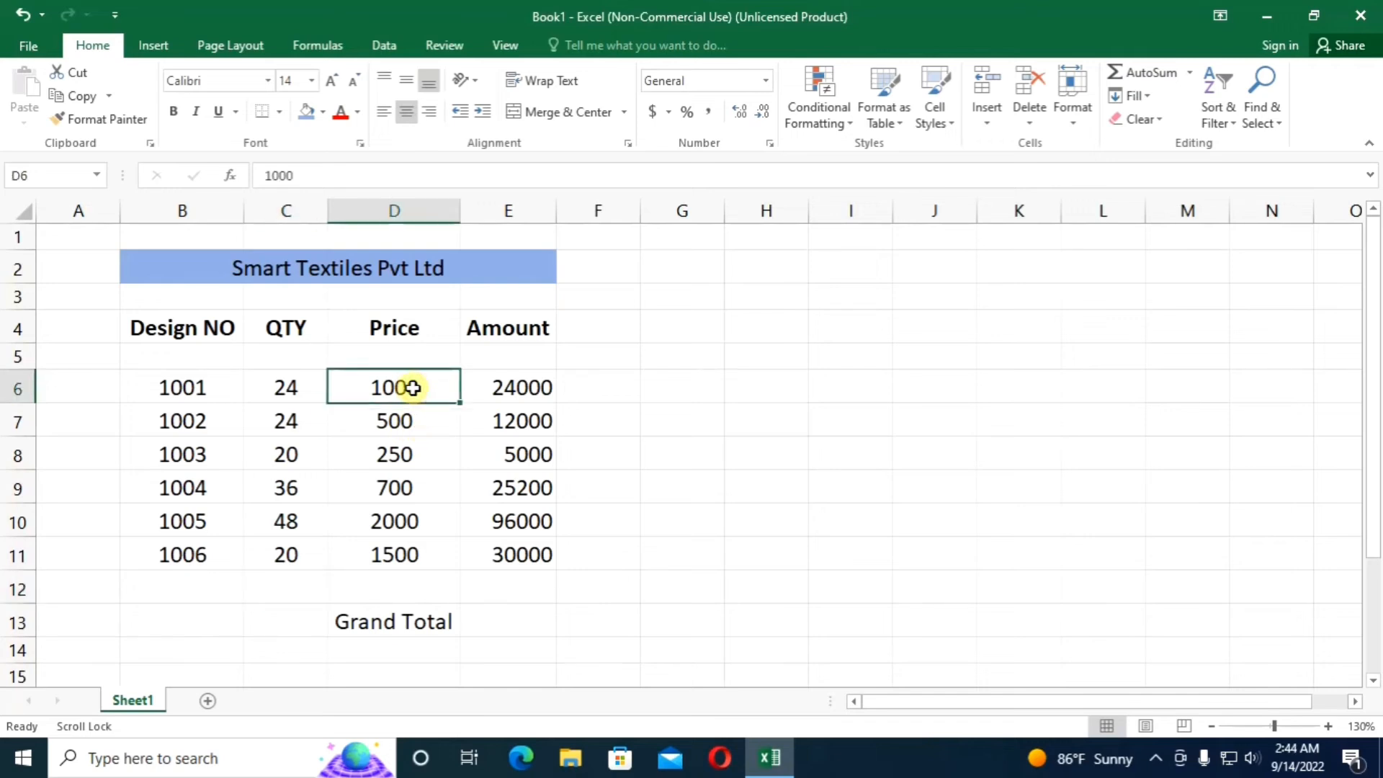
pyautogui.write('1500')
pyautogui.press('Return')
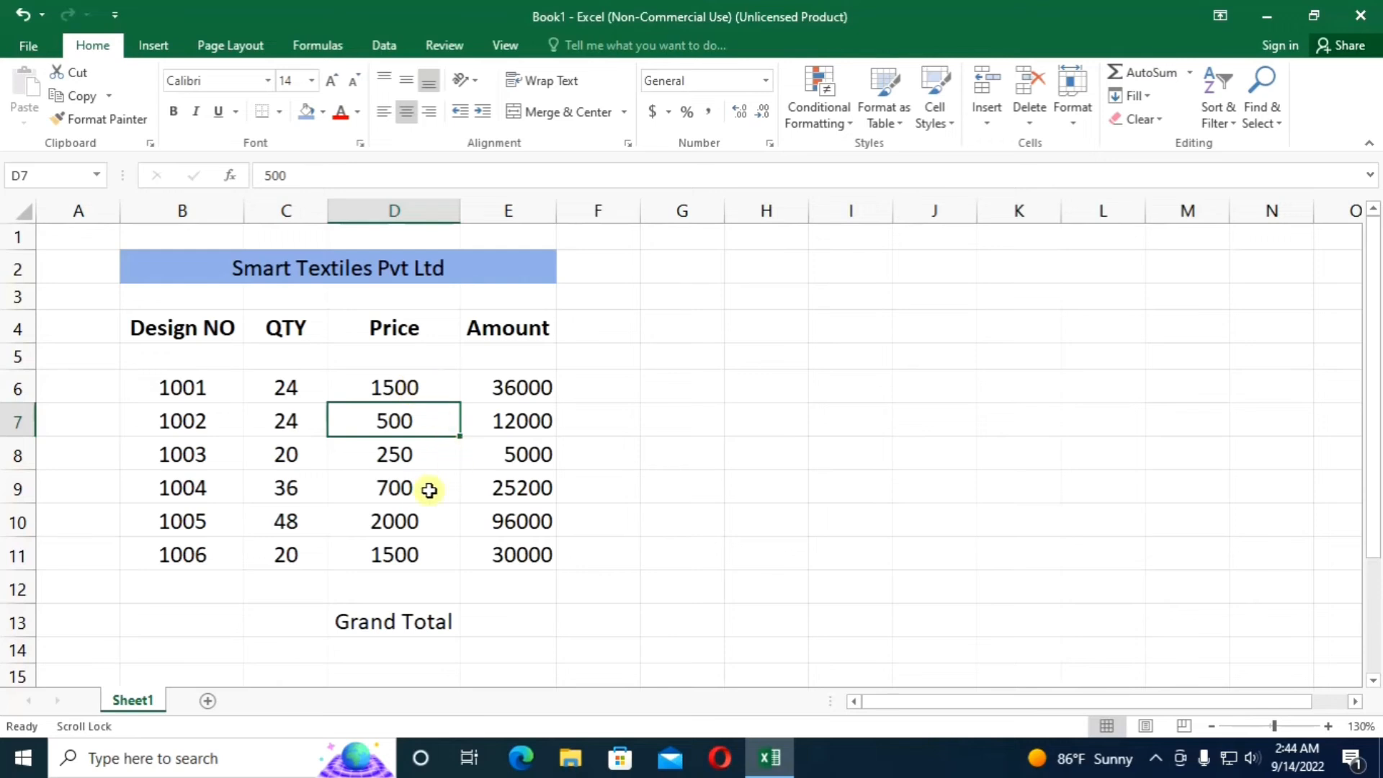
pyautogui.write('10')
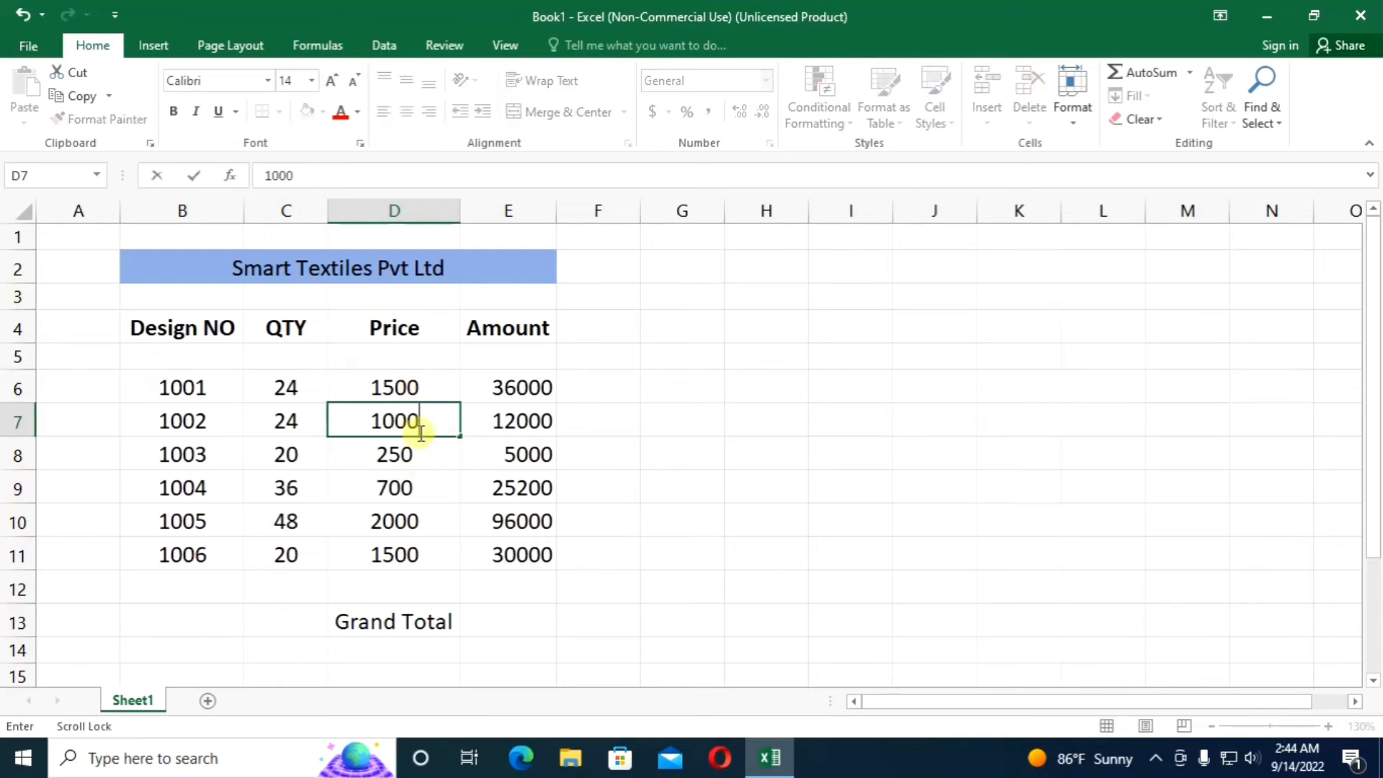
pyautogui.press('Return')
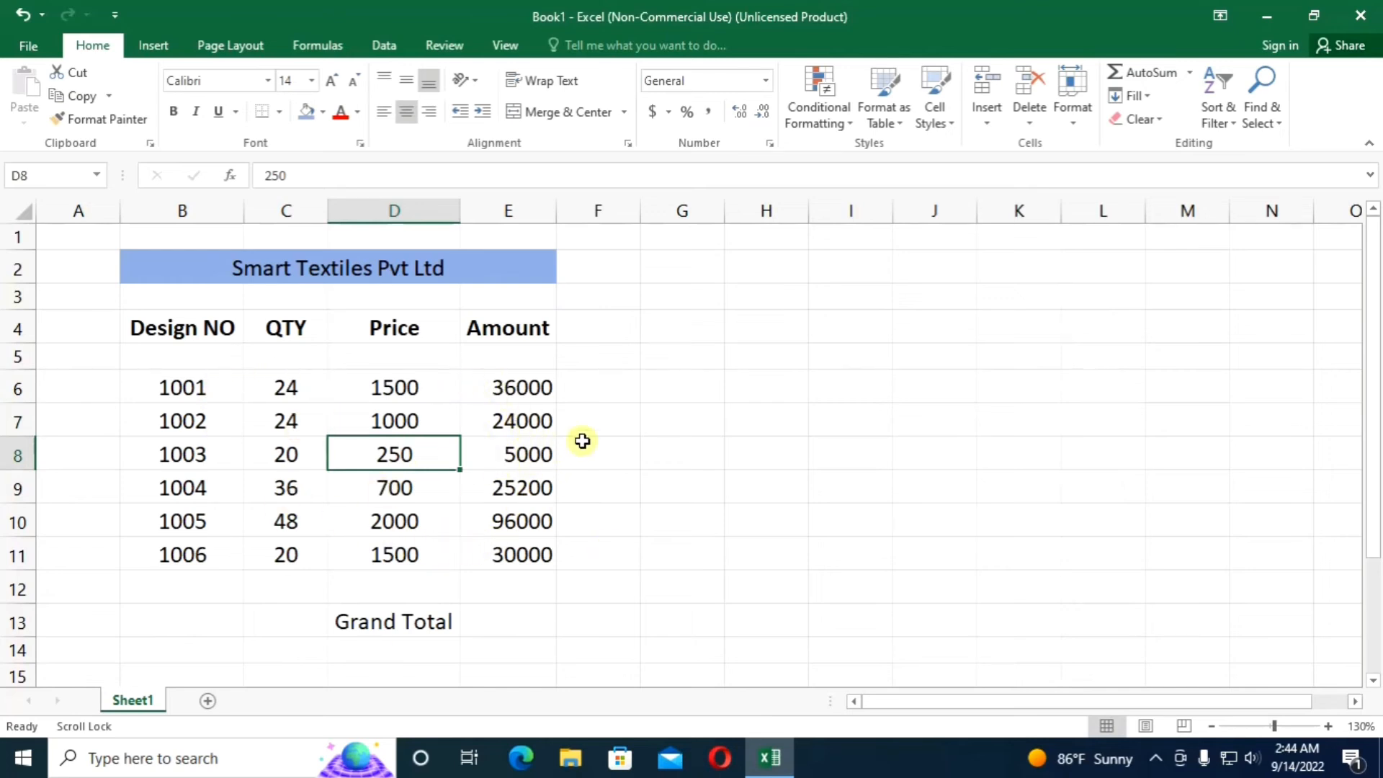
# Step: Inspect the Amount formulas of designs 1001, 1004 and 1006 in E6, E9 and E11 without changing them
pyautogui.doubleClick(513, 388)
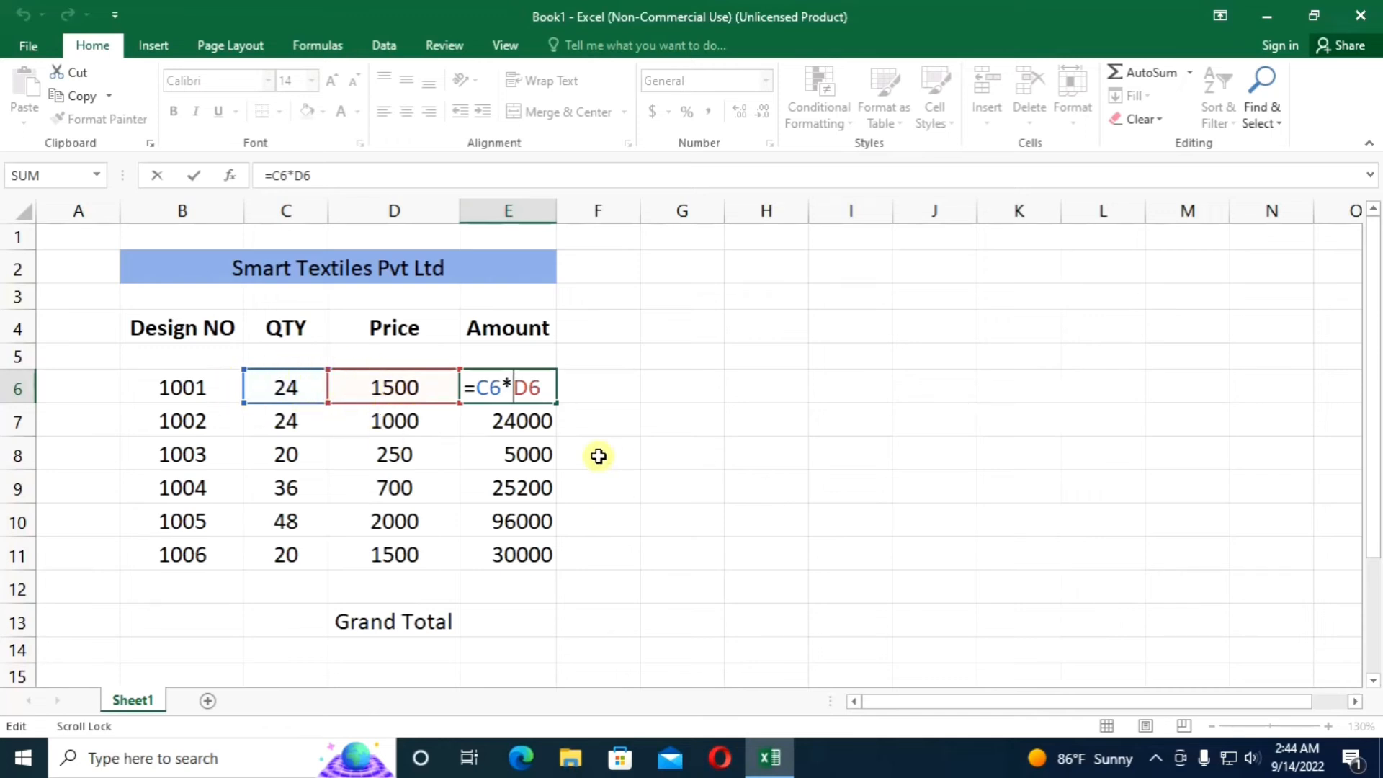
pyautogui.press('Return')
pyautogui.doubleClick(528, 488)
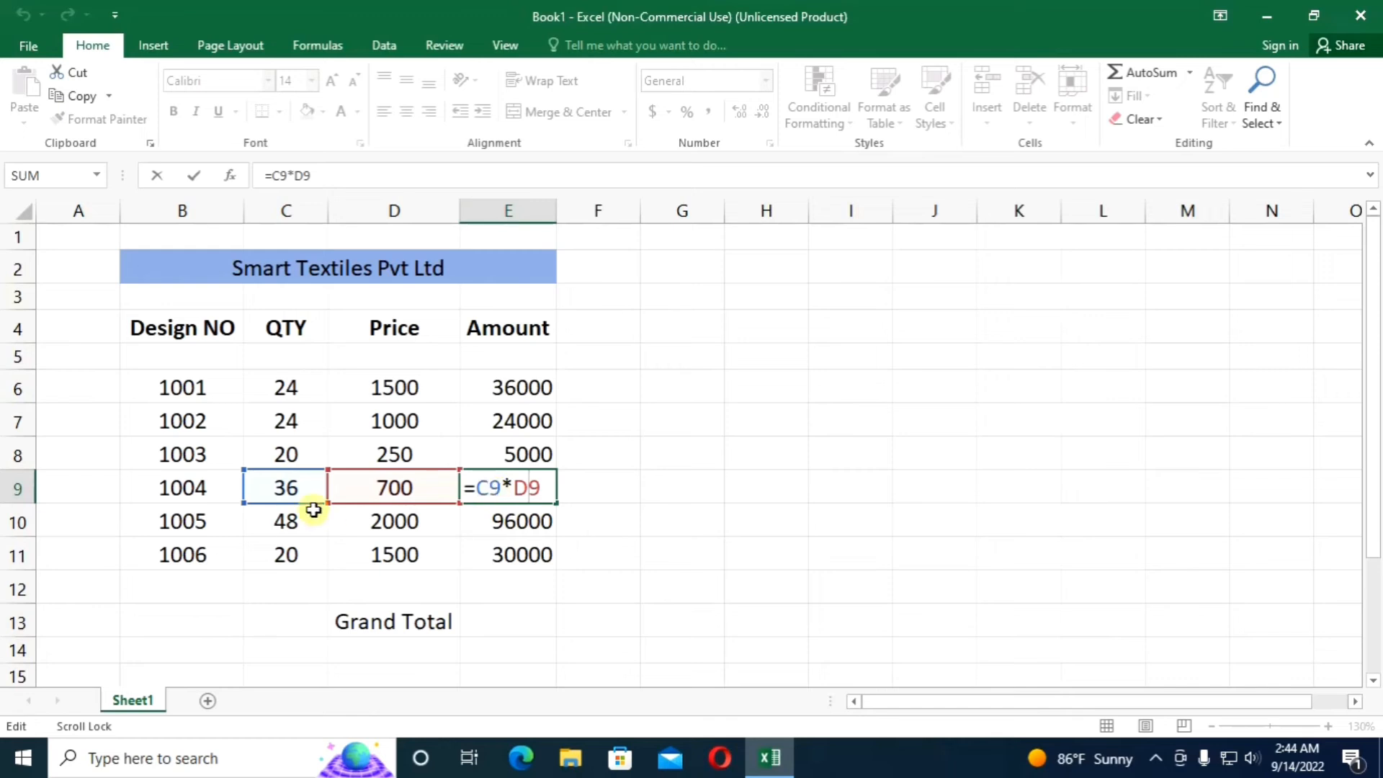
pyautogui.press('Return')
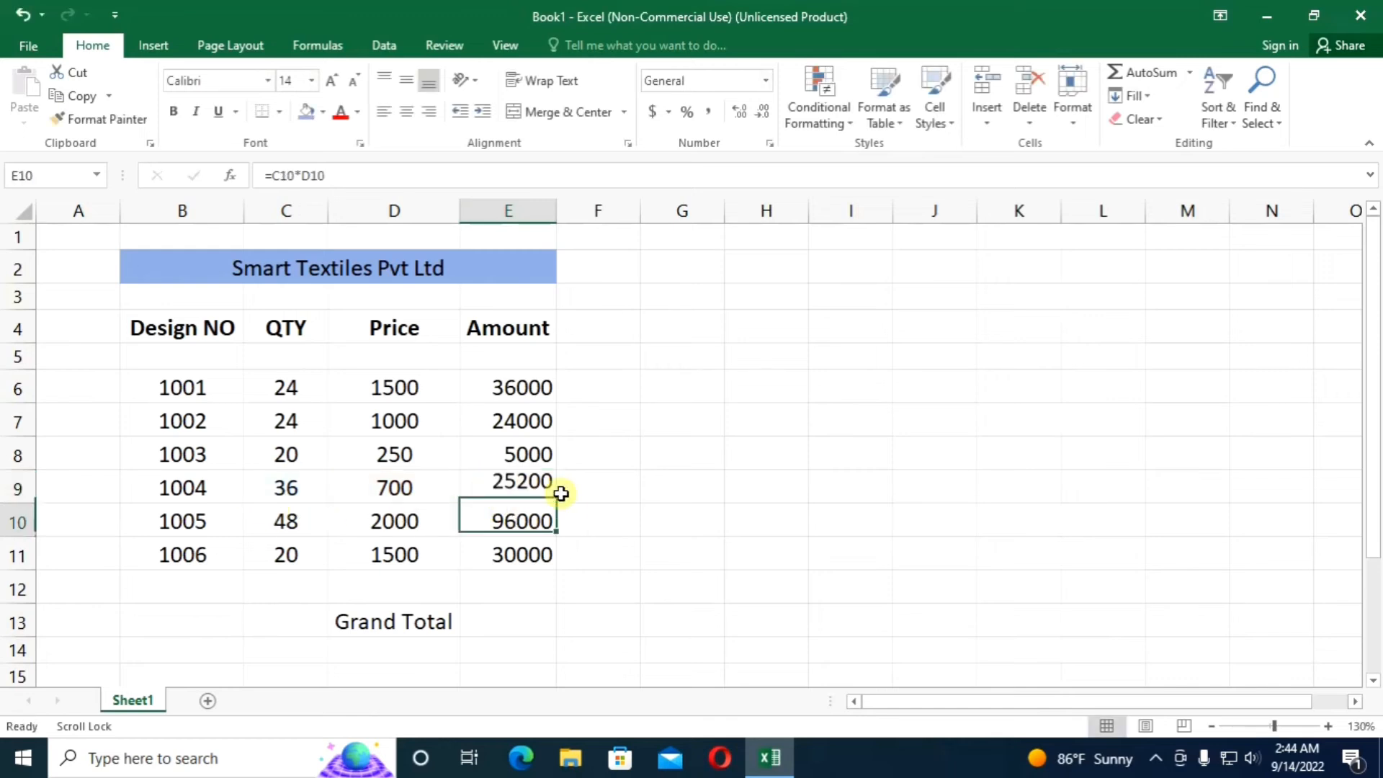
pyautogui.doubleClick(534, 553)
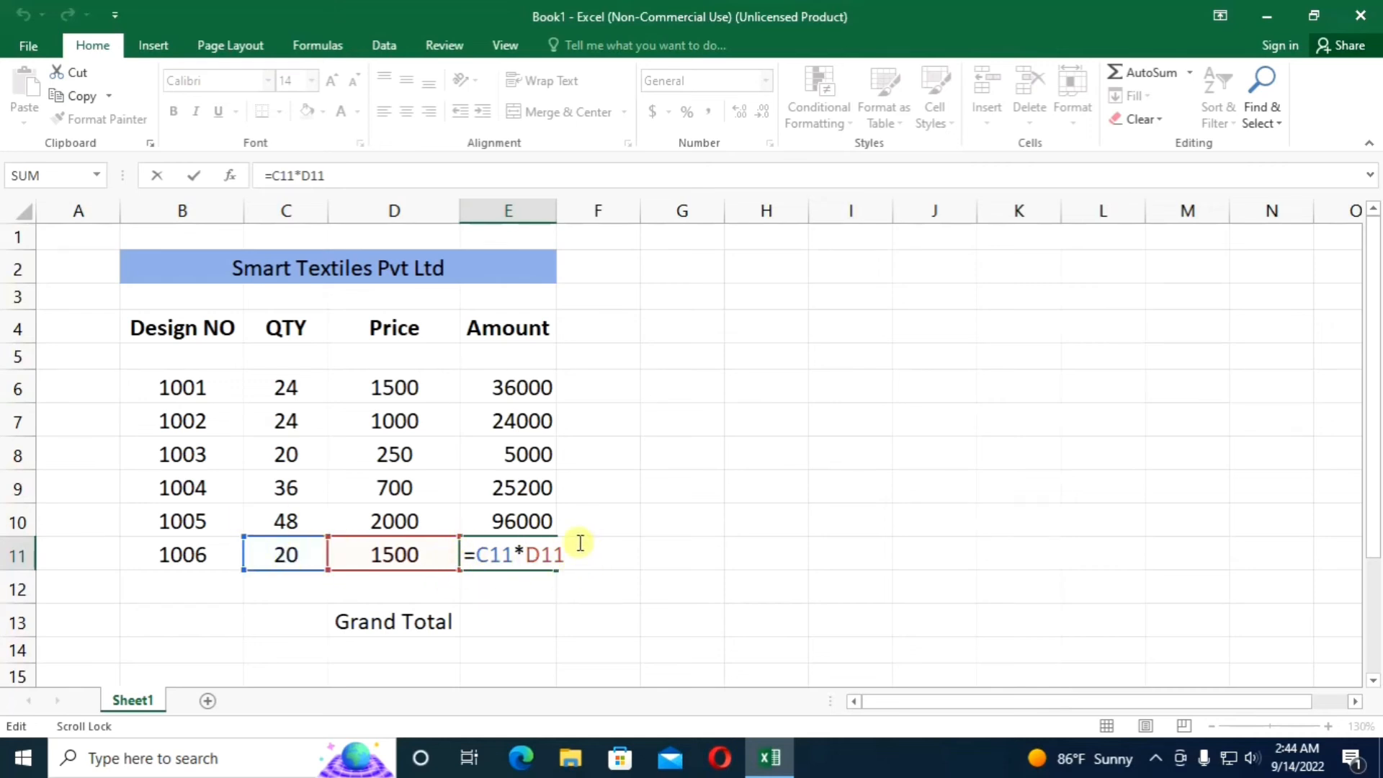
pyautogui.click(524, 559)
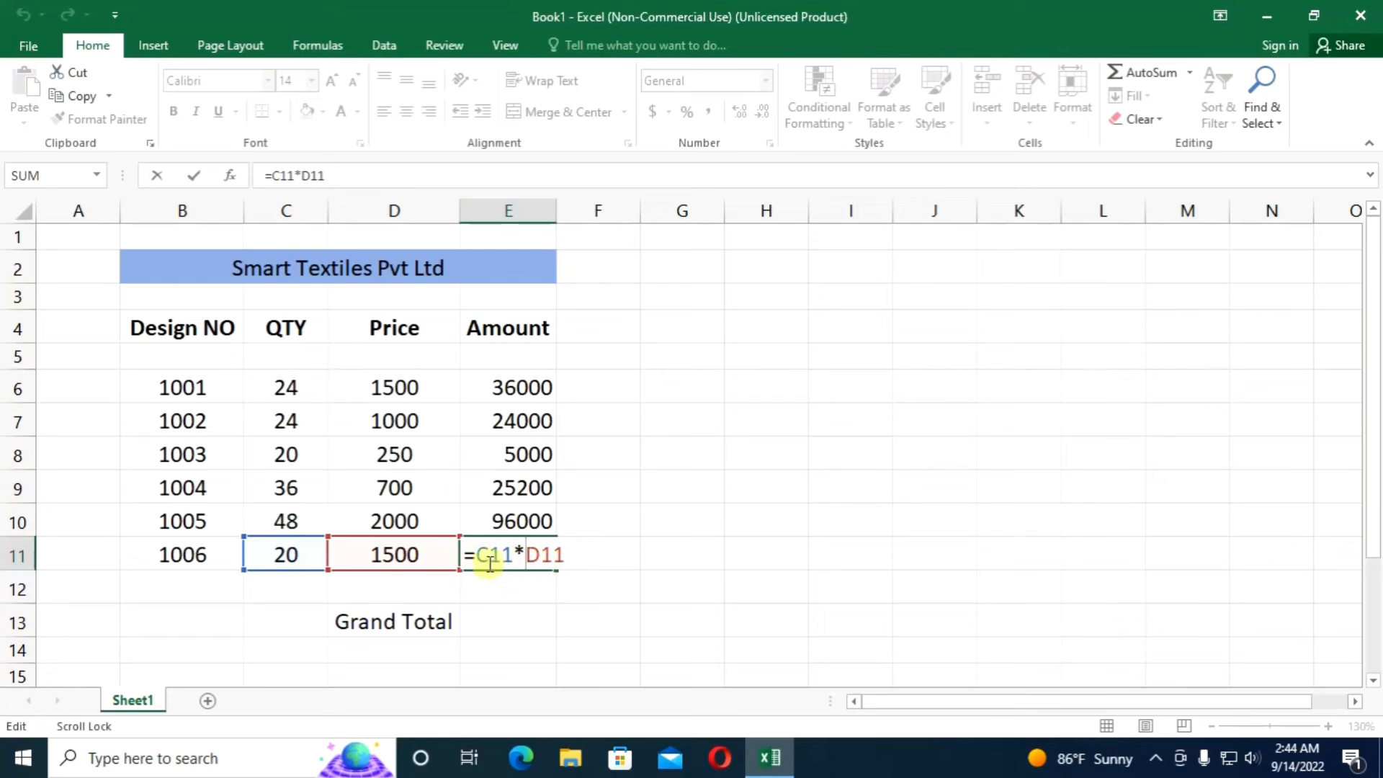
pyautogui.press('Return')
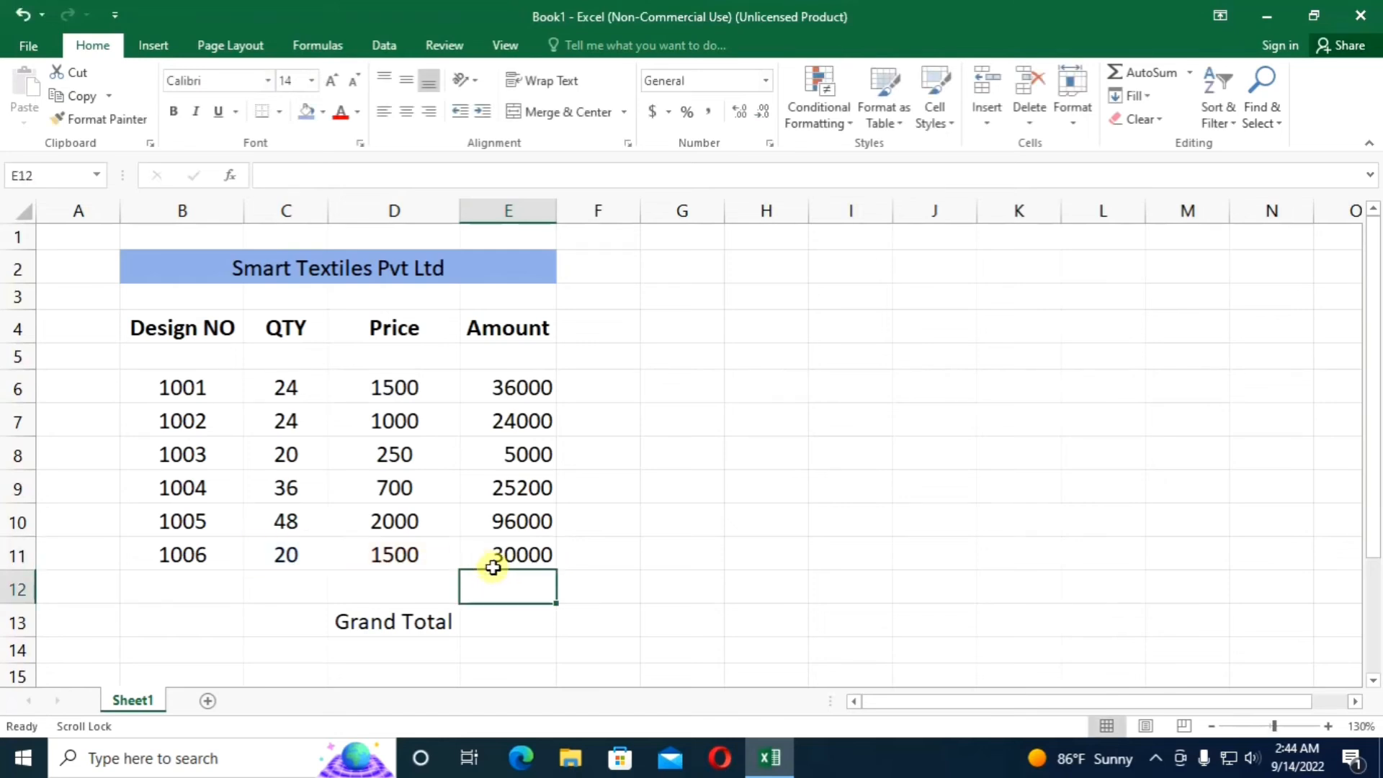
pyautogui.scroll(-1, 534, 608)
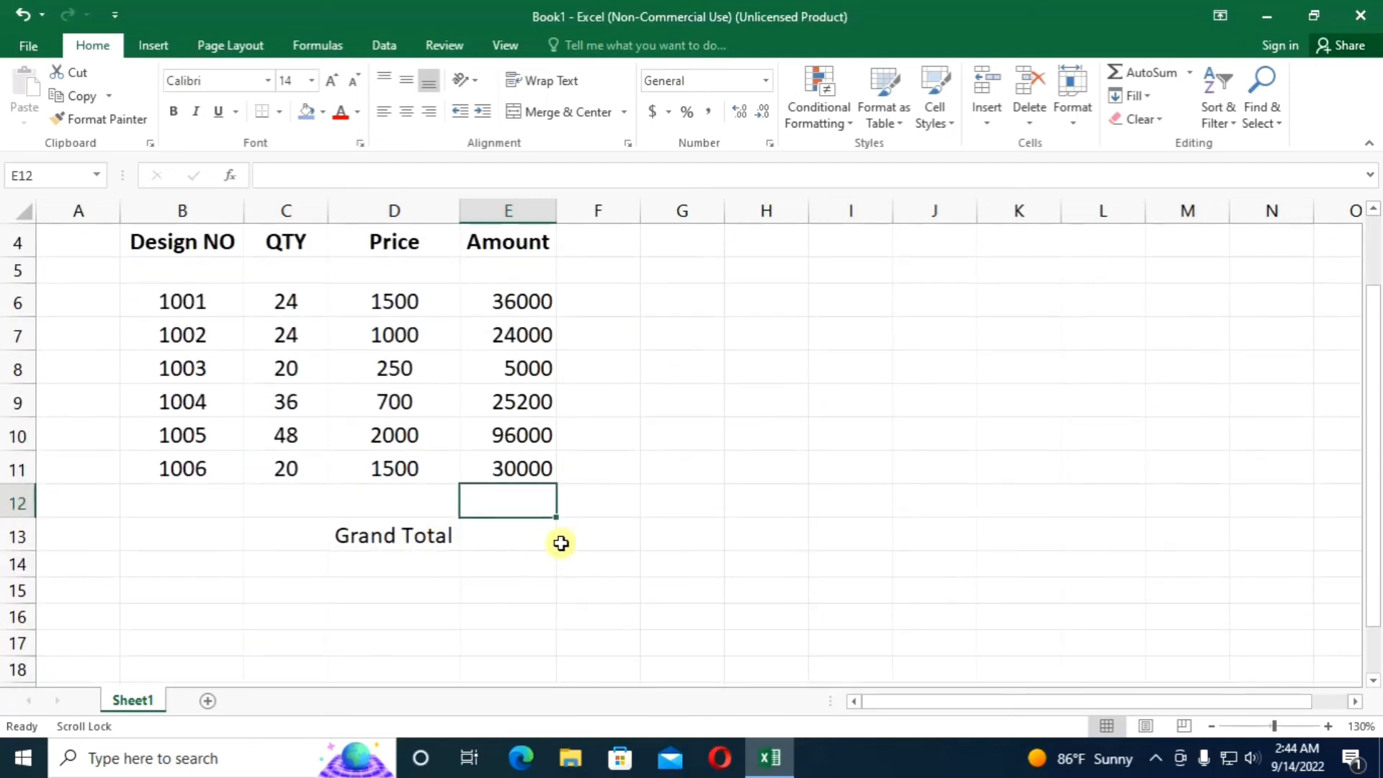
pyautogui.scroll(1, 515, 544)
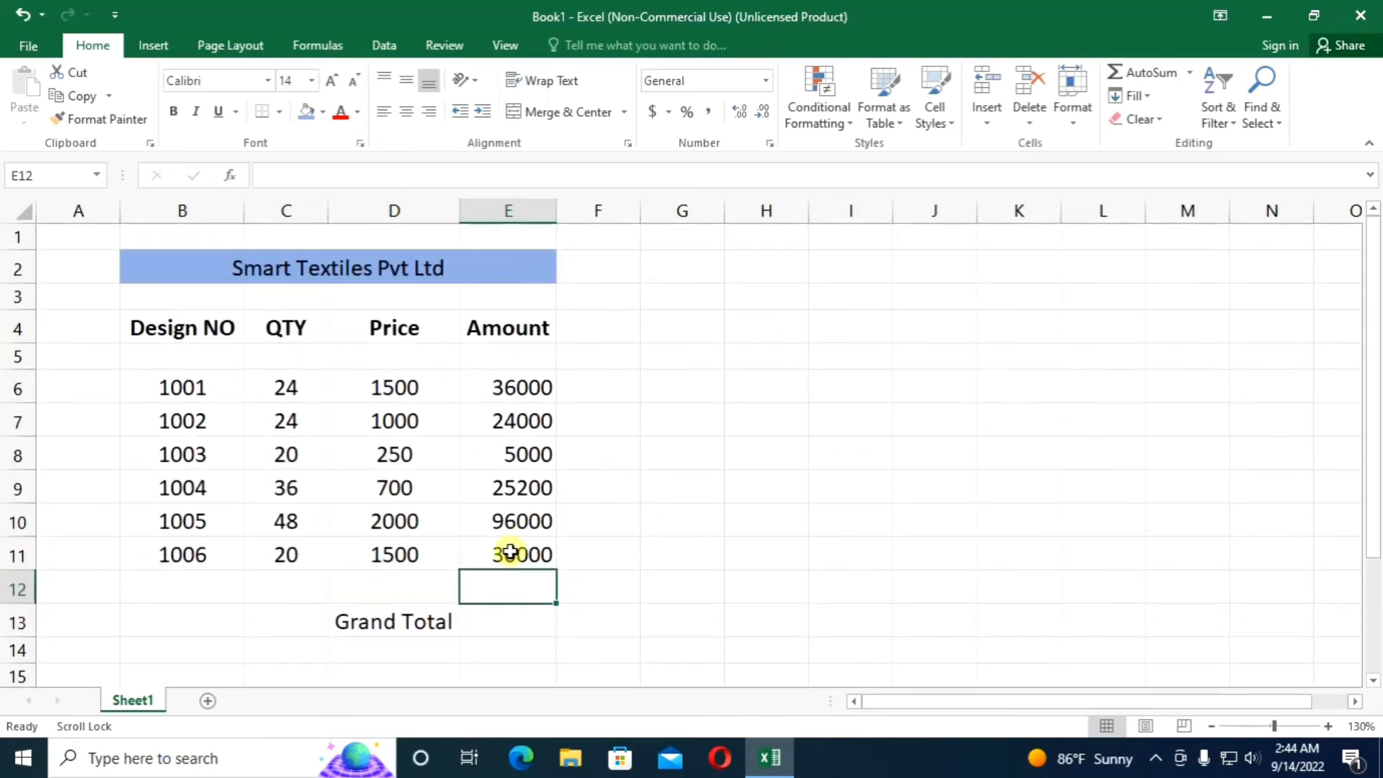
# Step: Begin a formula in E13, beside the Grand Total label
pyautogui.click(521, 621)
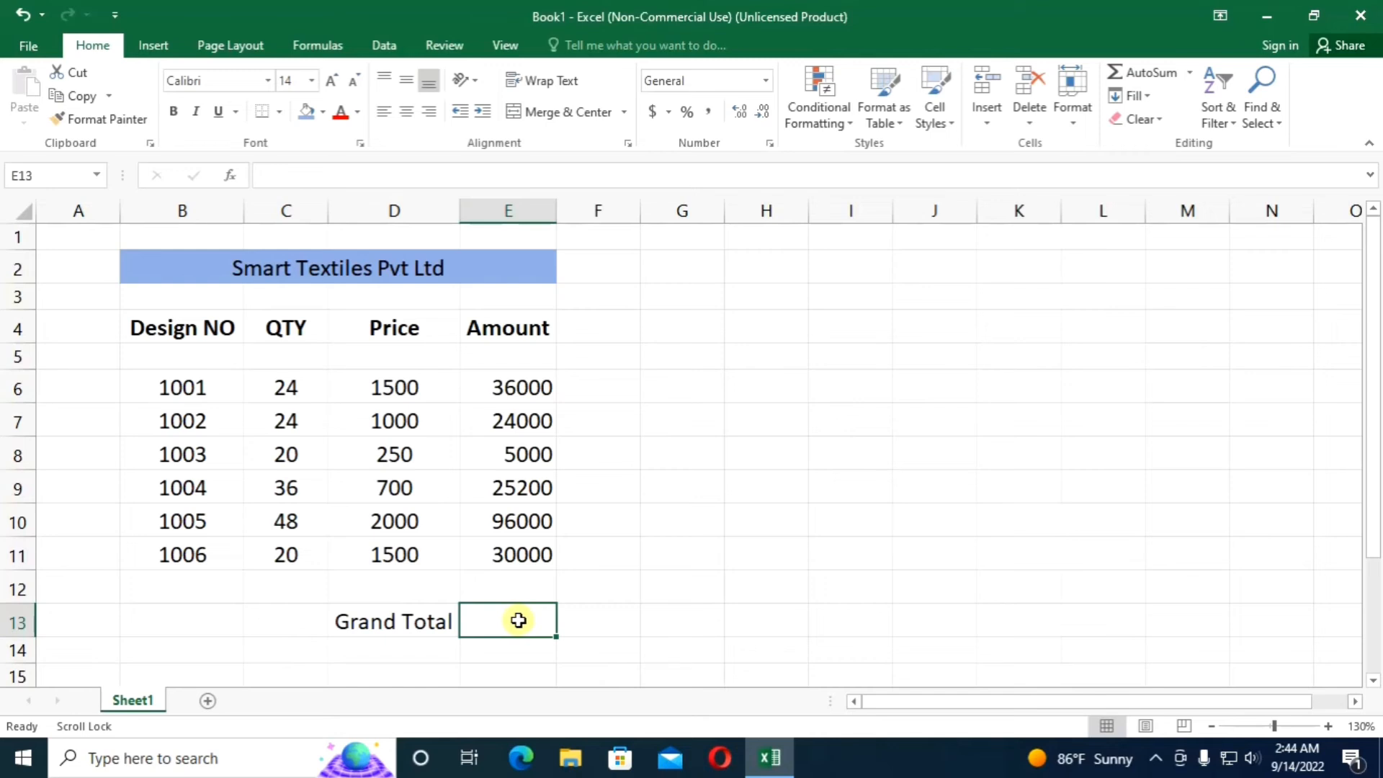
pyautogui.write('=')
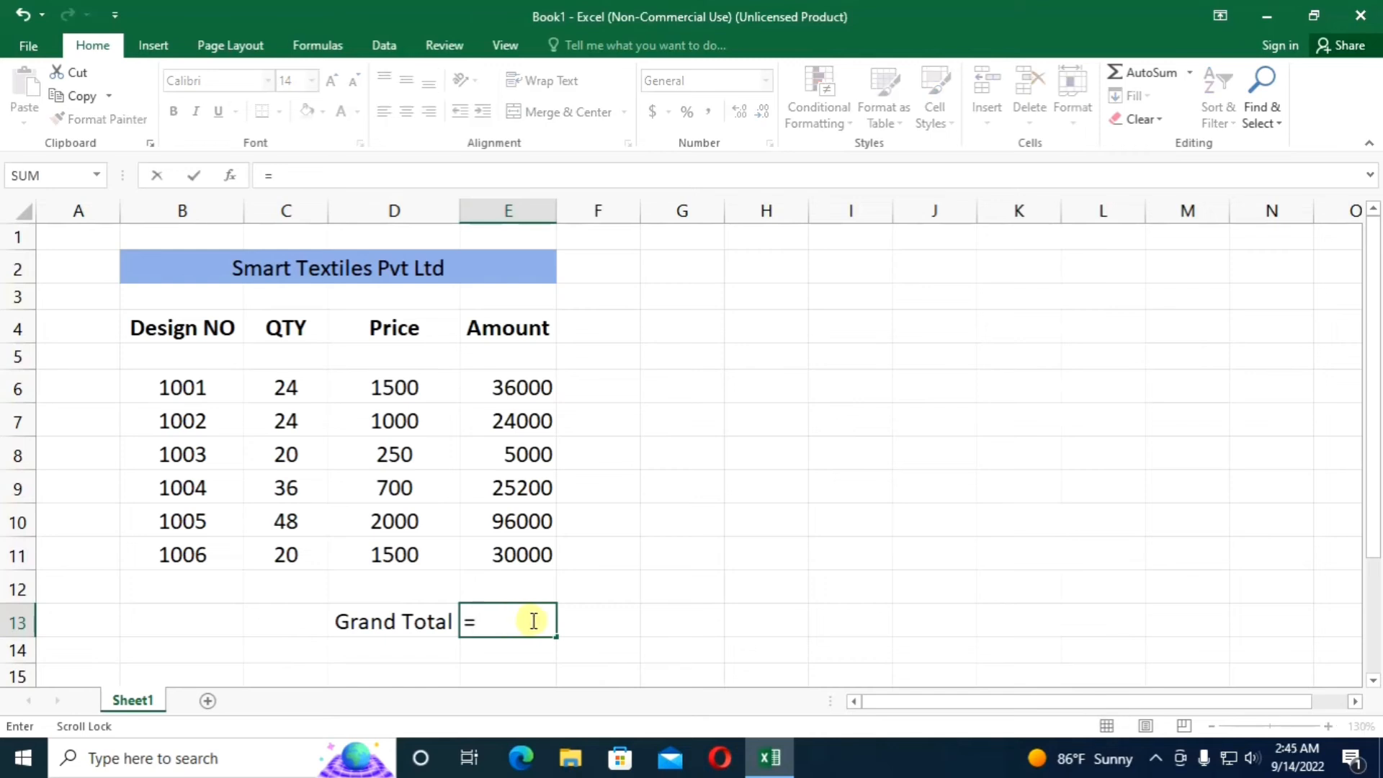
pyautogui.write('s')
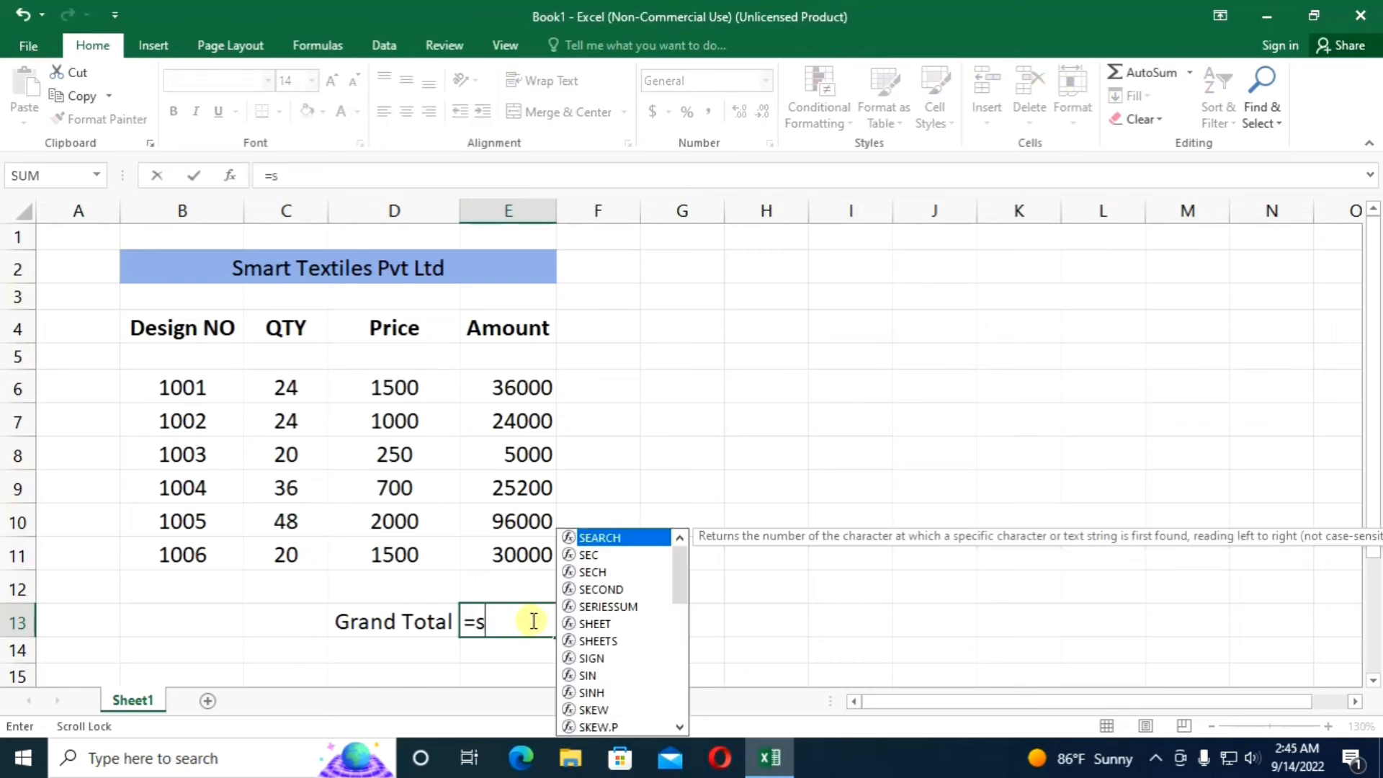
pyautogui.write('um')
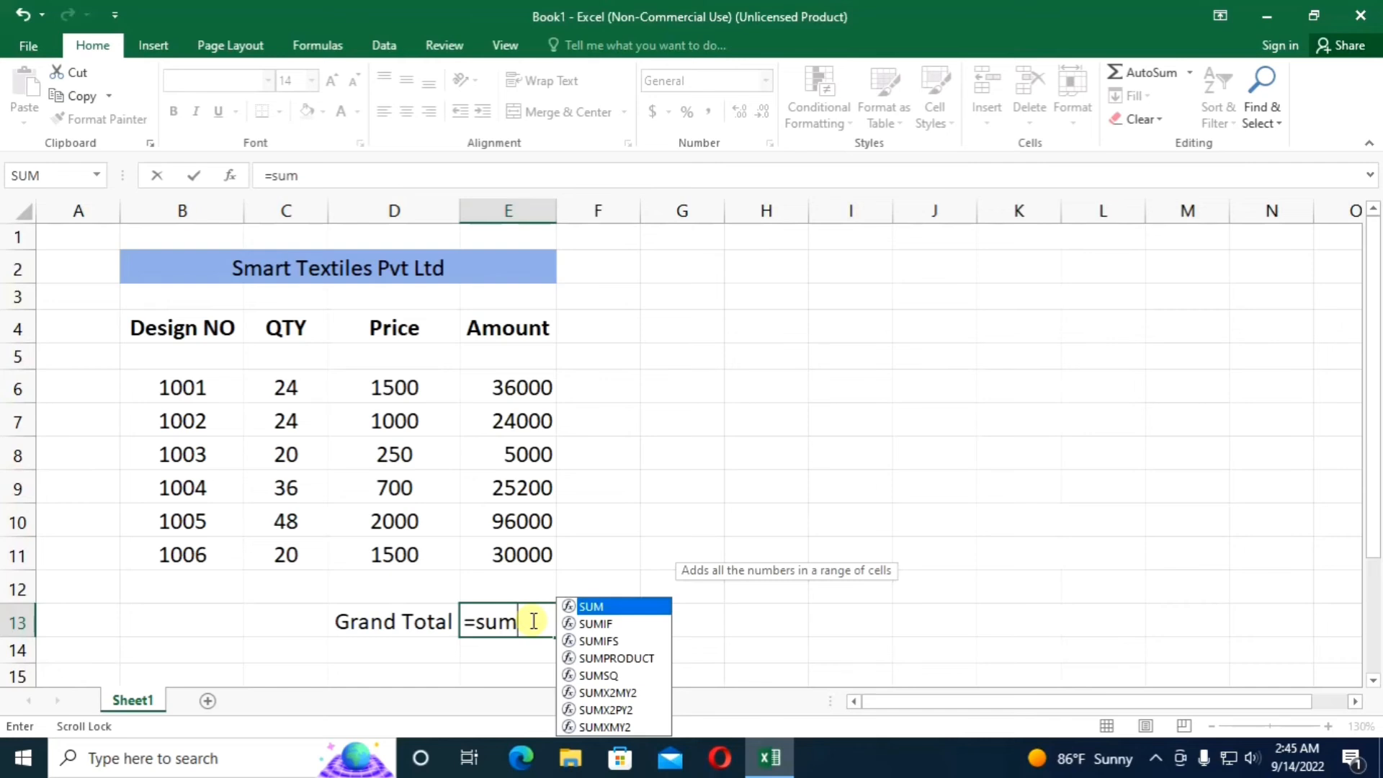
pyautogui.press('BackSpace')
pyautogui.press('BackSpace')
pyautogui.press('BackSpace')
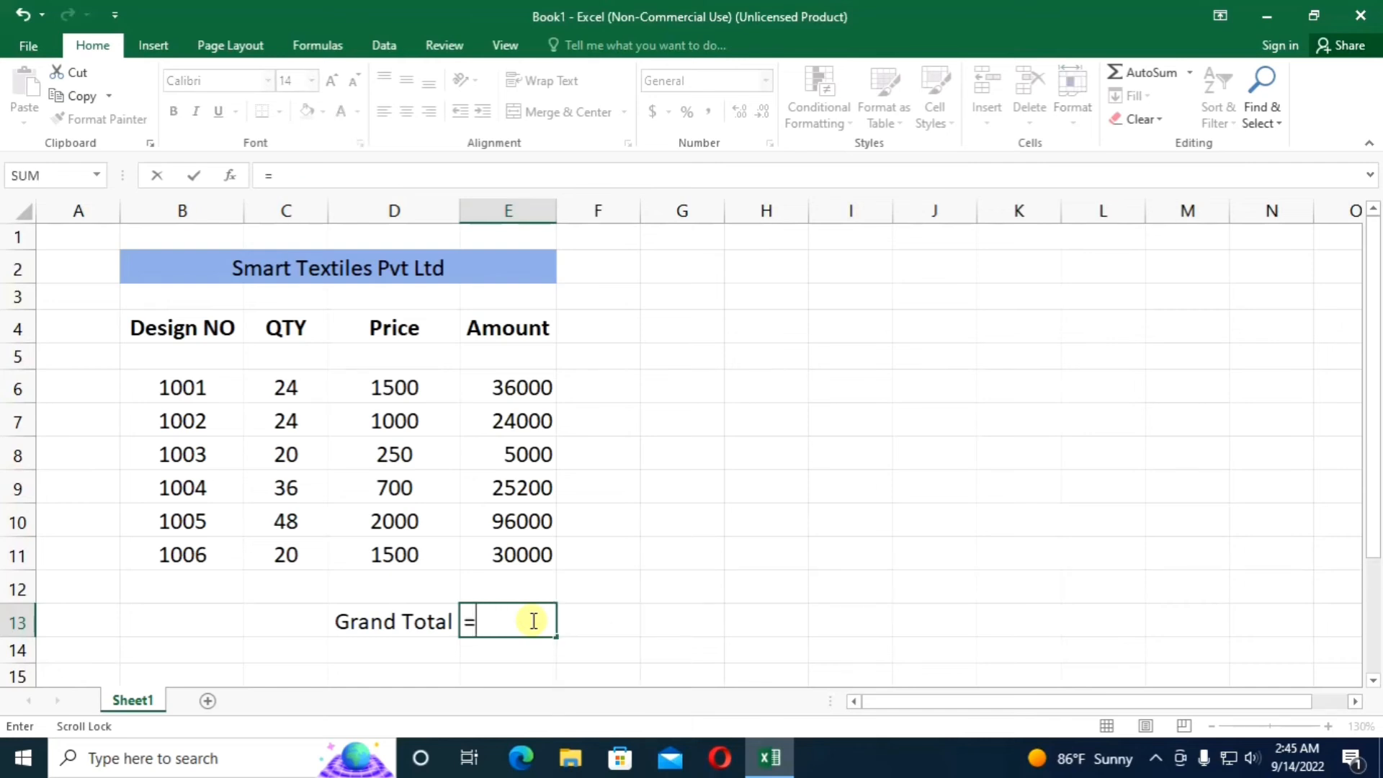
# Step: Complete the Grand Total formula in E13 as =SUM(E6:E11) to add up all the design amounts
pyautogui.write('su')
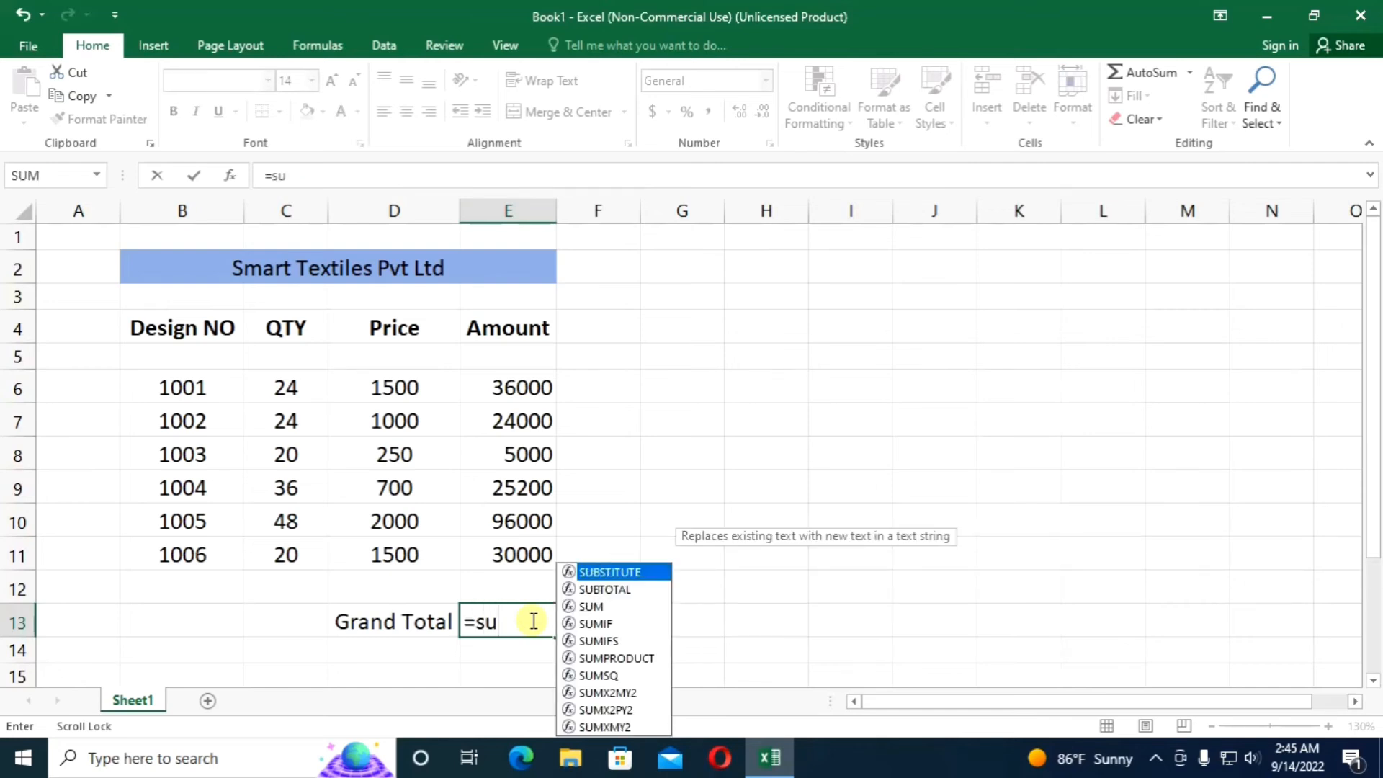
pyautogui.write('m')
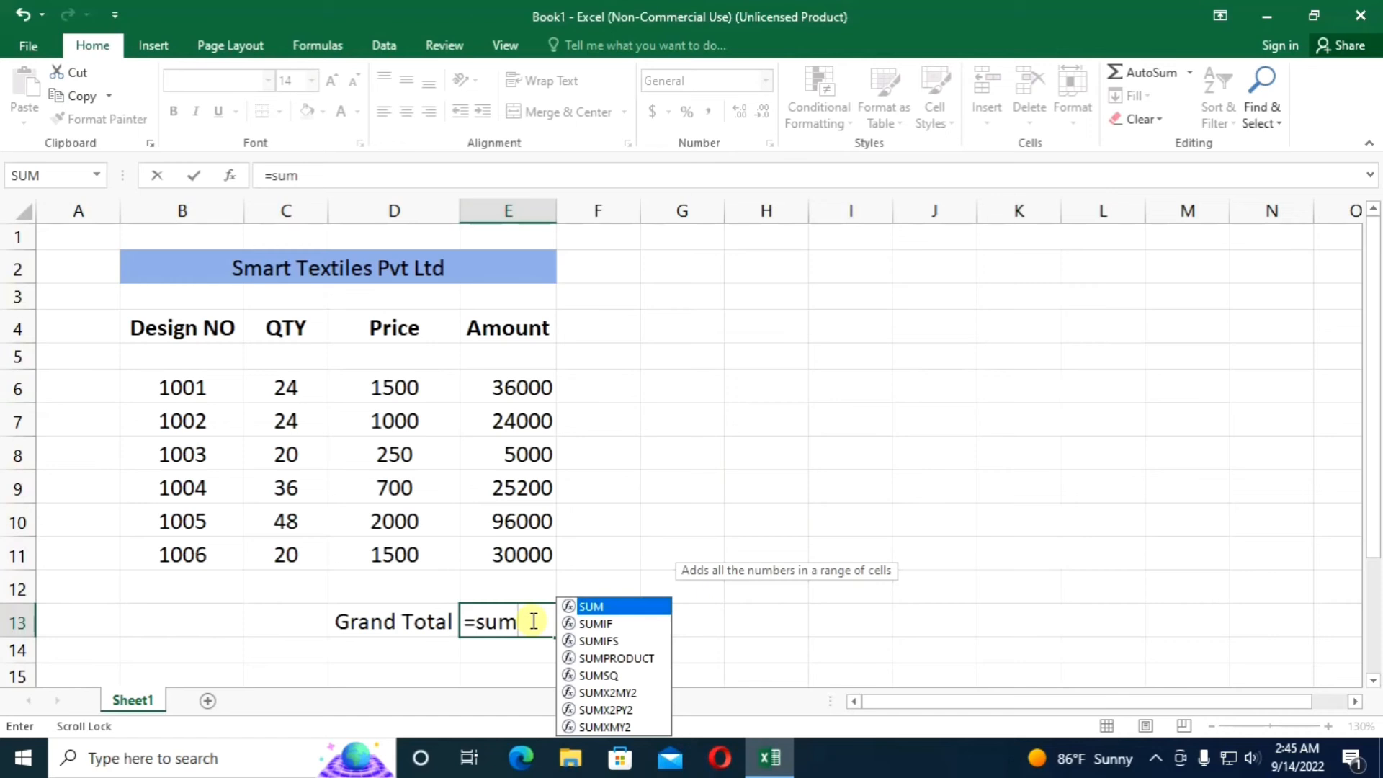
pyautogui.write('(')
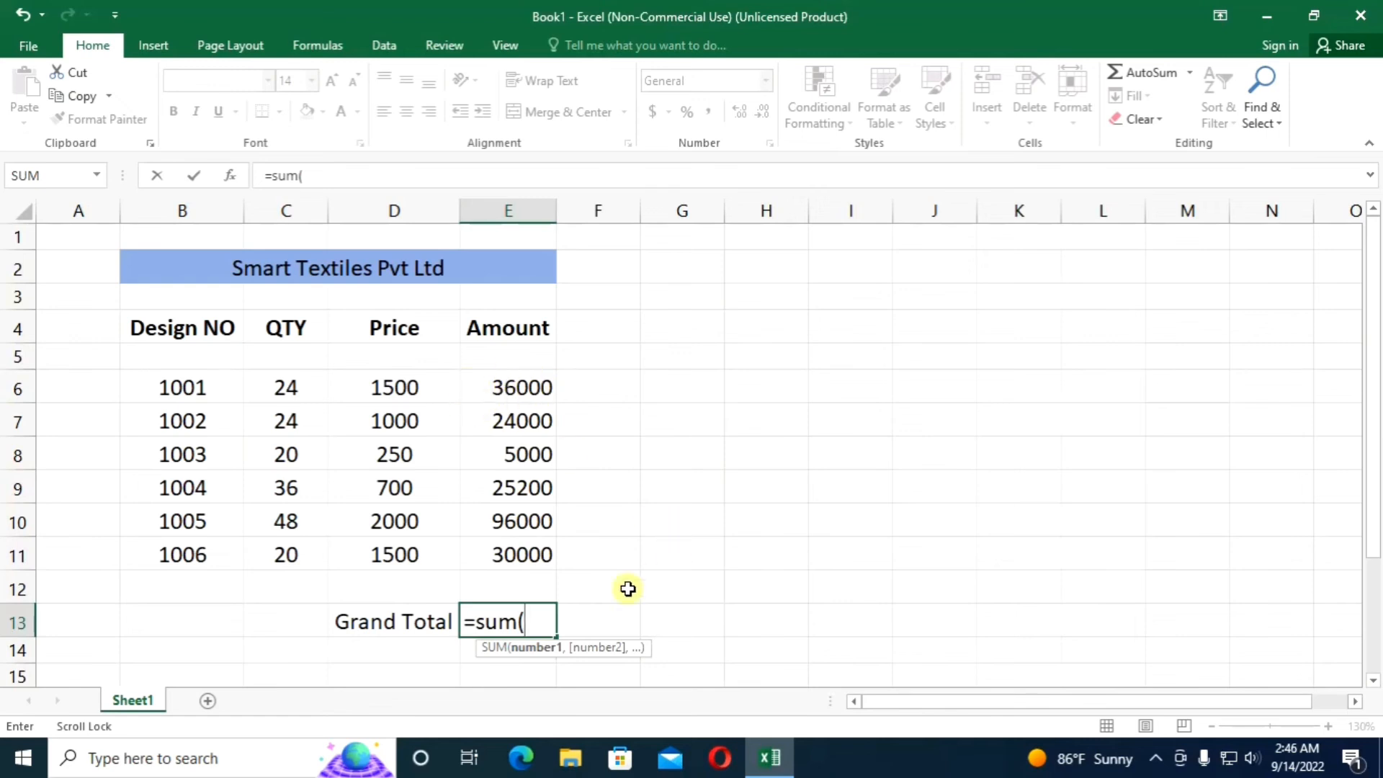
pyautogui.click(542, 380)
pyautogui.moveTo(542, 402); pyautogui.dragTo(542, 447)
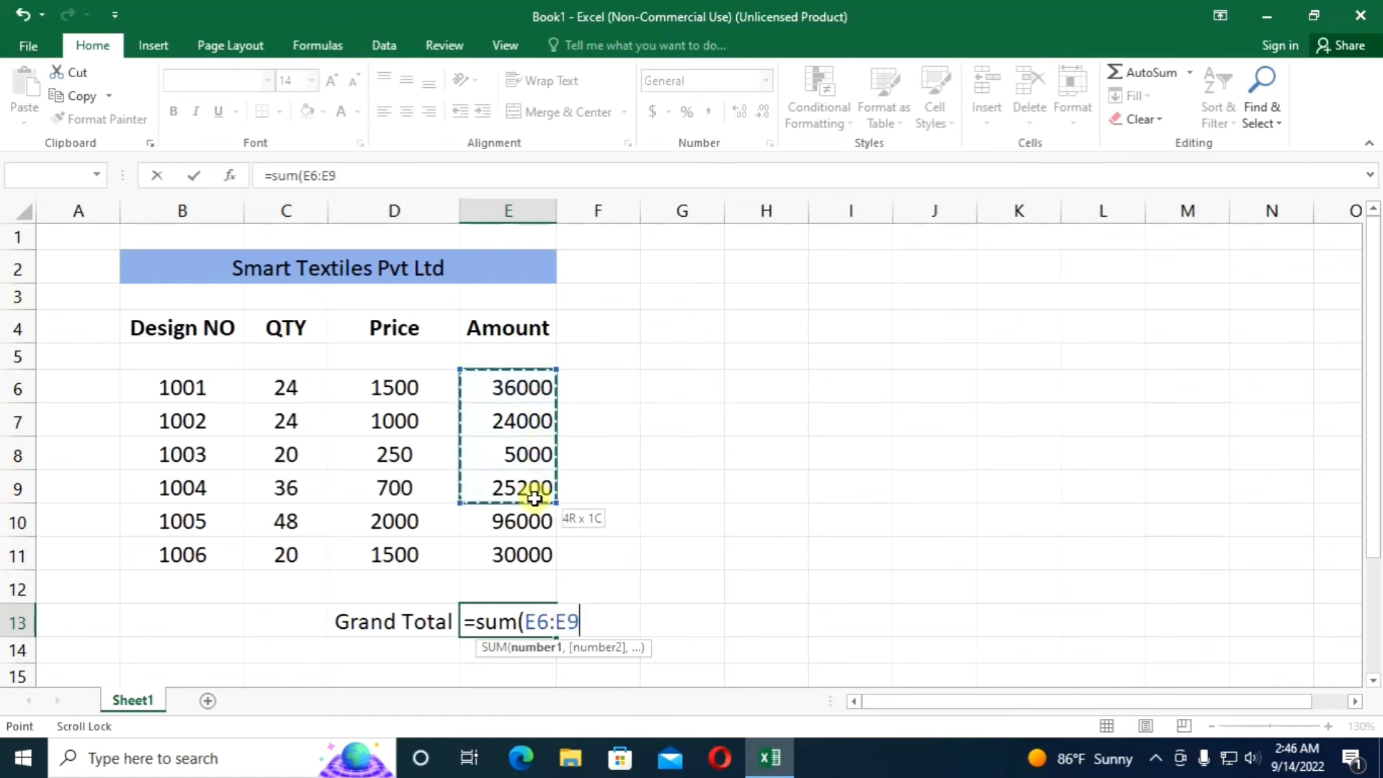
pyautogui.moveTo(534, 497); pyautogui.dragTo(531, 549)
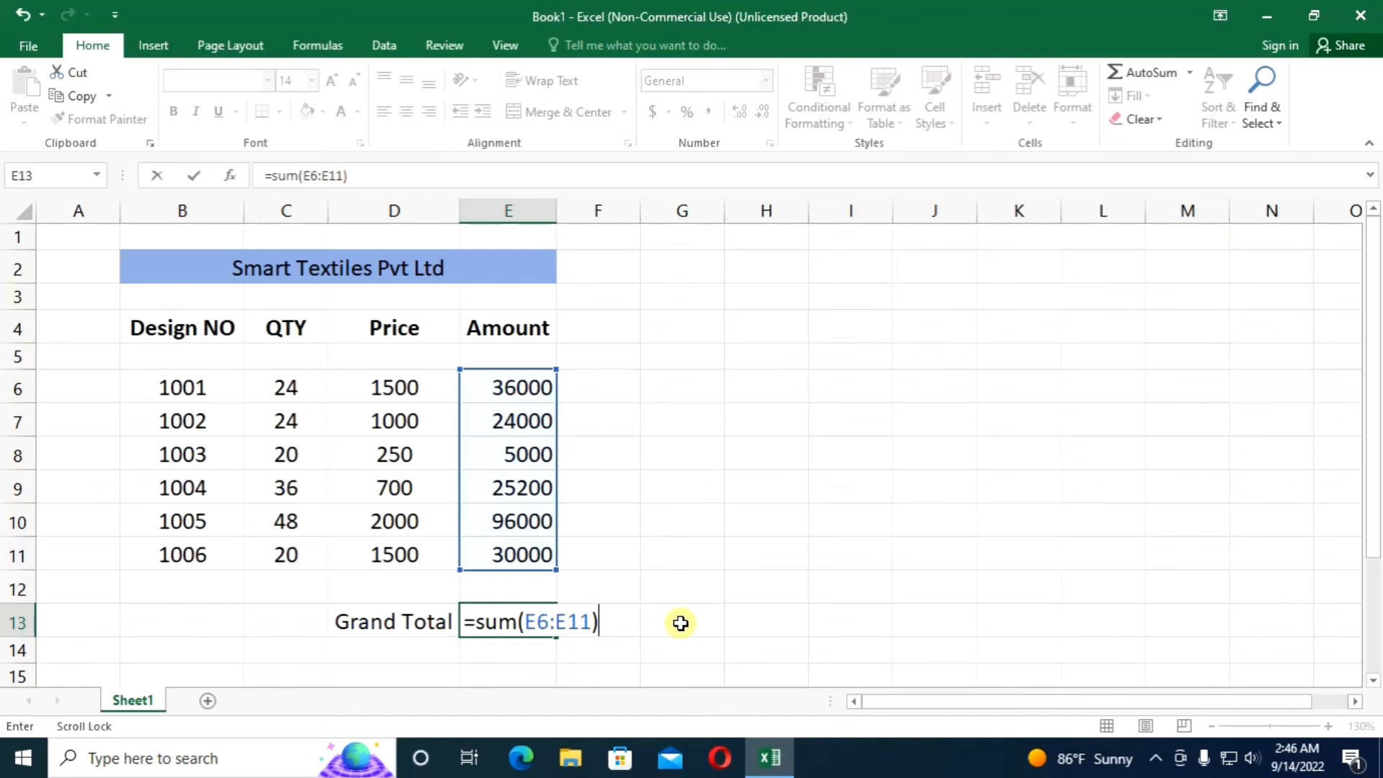
pyautogui.press('Return')
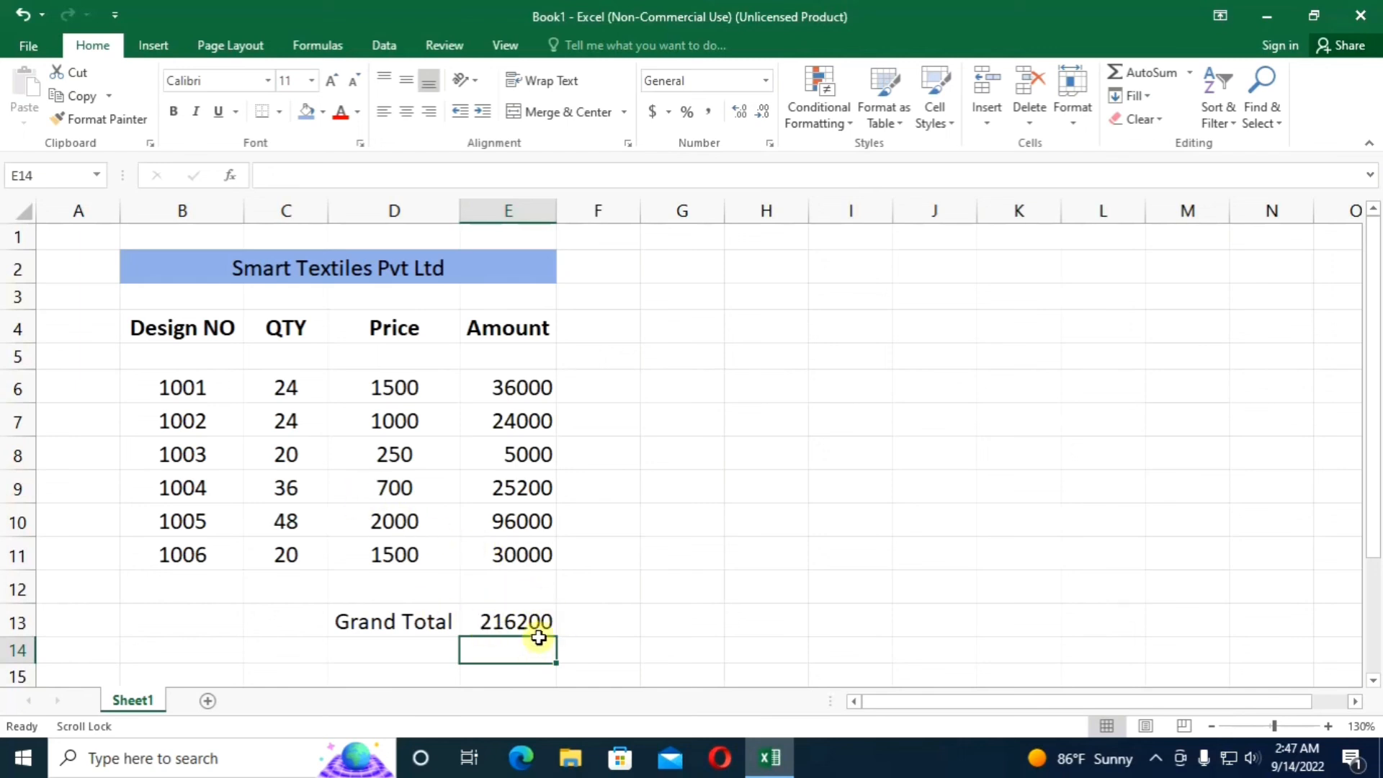
# Step: Set the price of design 1003 in D8 to 500
pyautogui.click(416, 459)
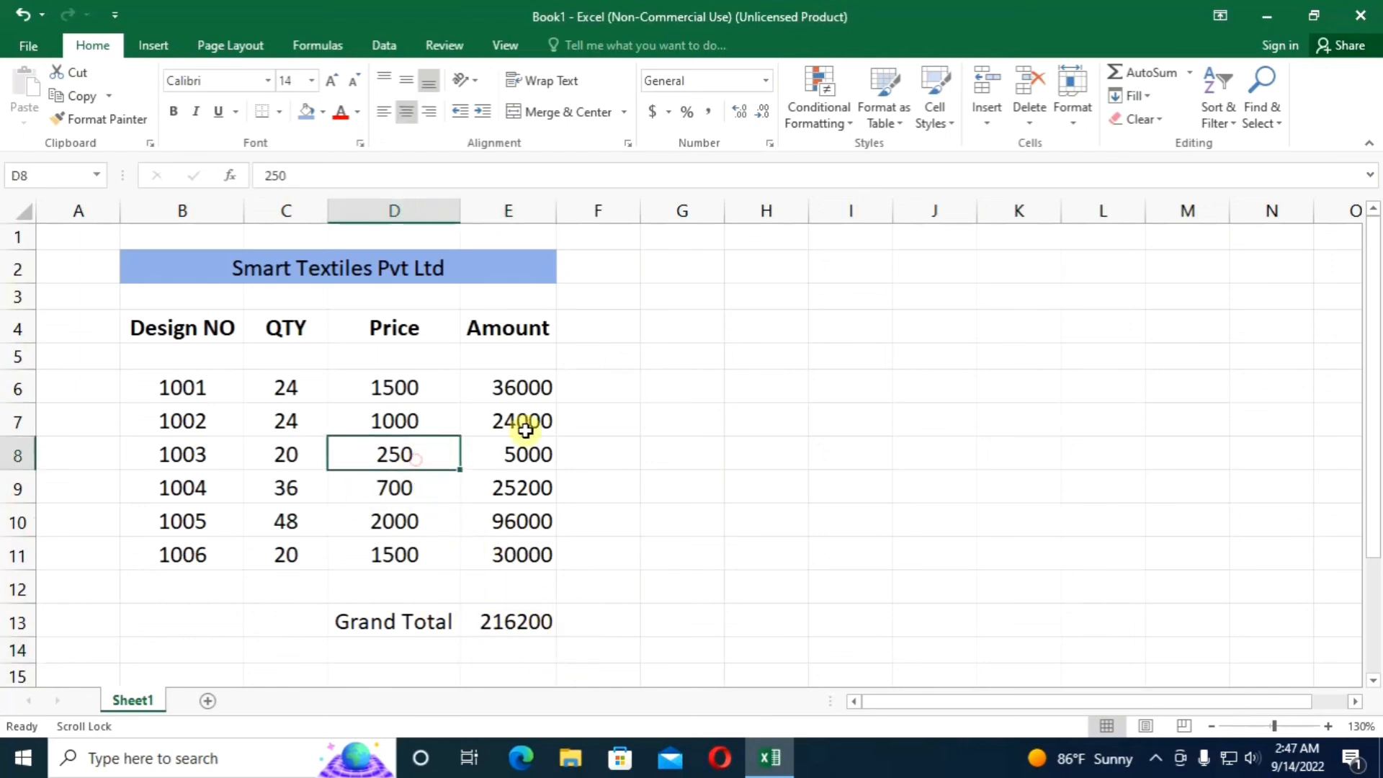
pyautogui.write('500')
pyautogui.press('Return')
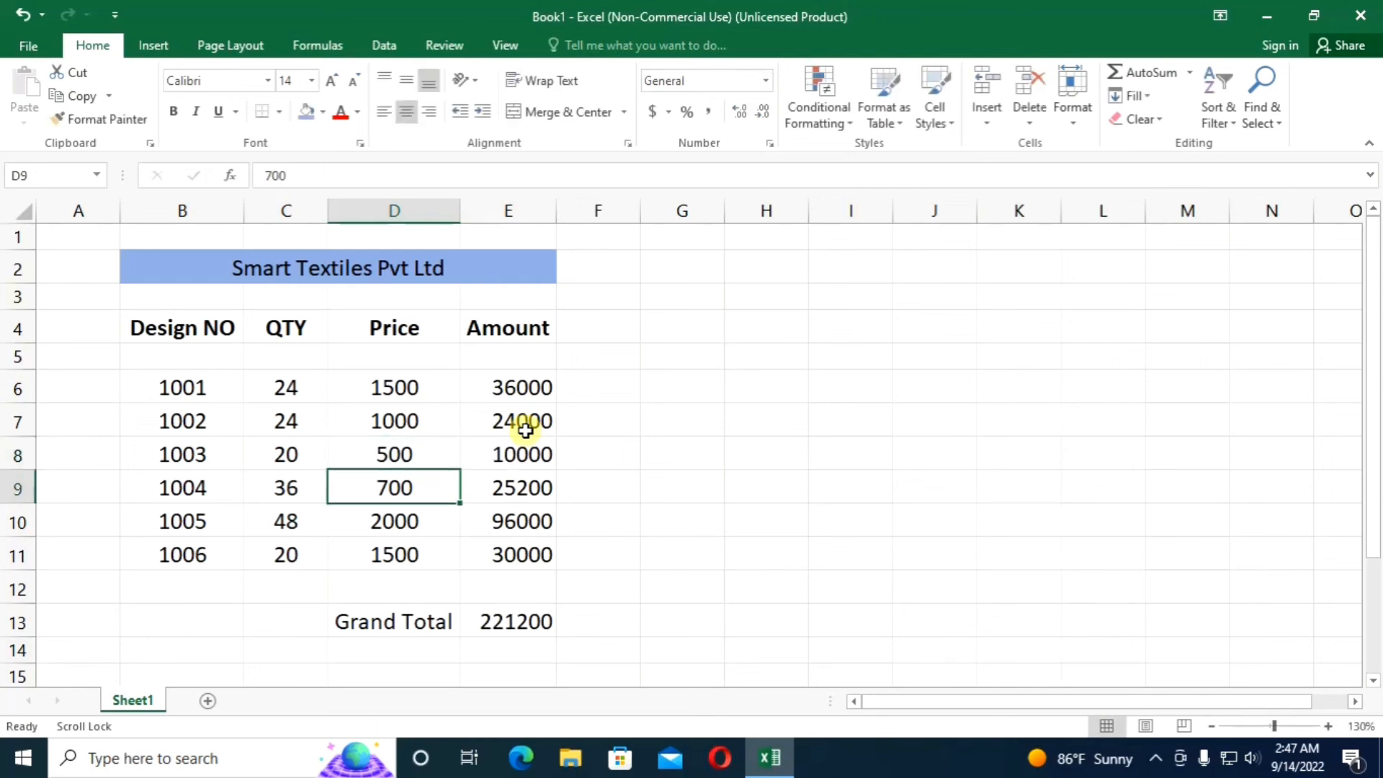
# Step: Set the font size of the Grand Total value in E13 to 16
pyautogui.click(519, 619)
pyautogui.click(288, 81)
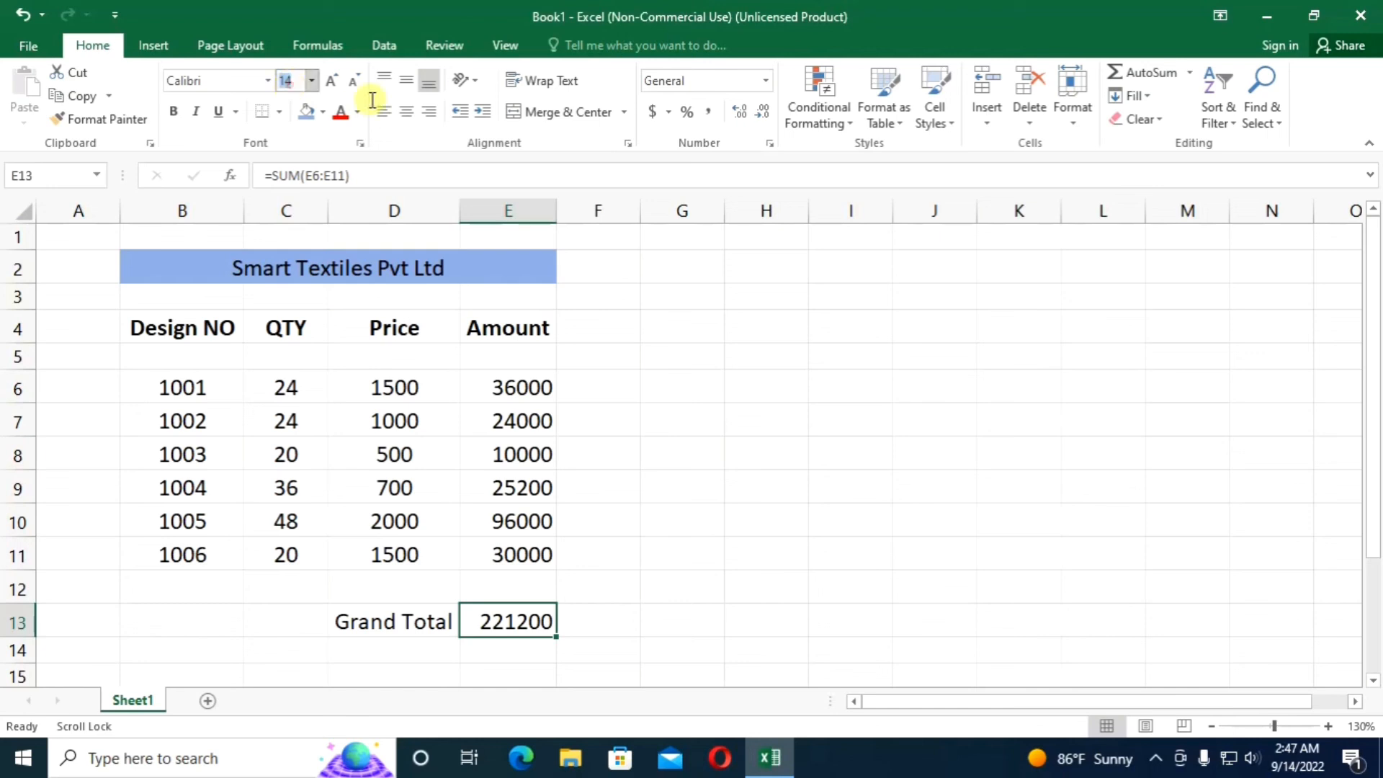
pyautogui.write('16')
pyautogui.press('Return')
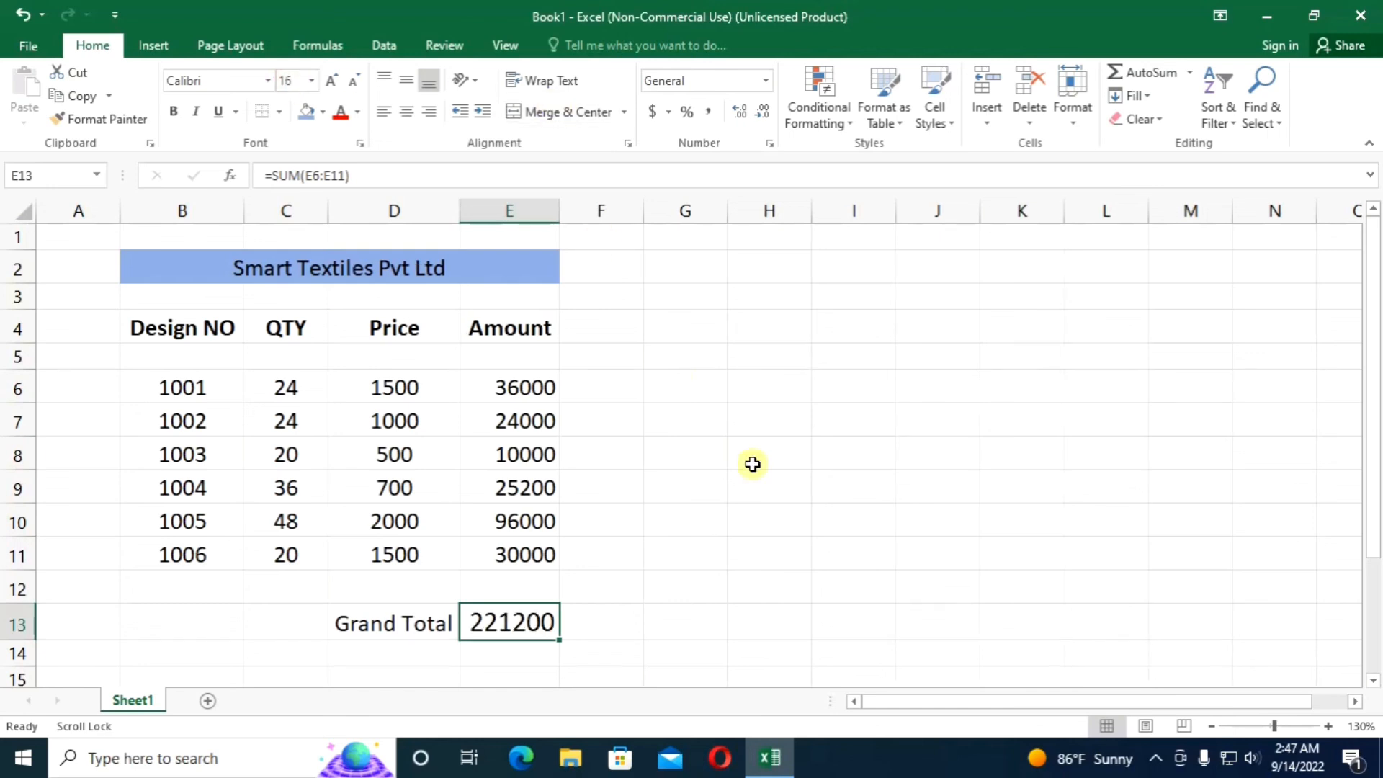
pyautogui.click(764, 590)
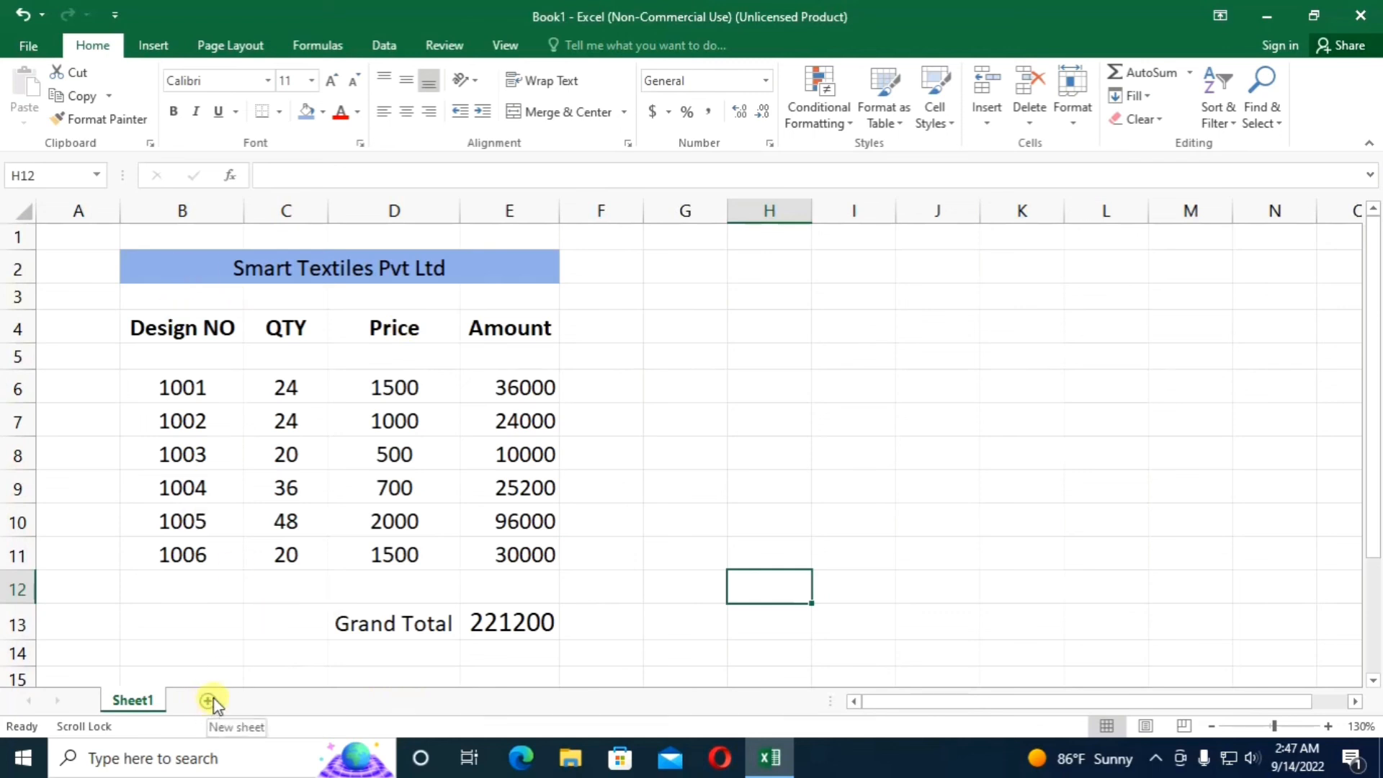
# Step: Merge and center the empty range G4:K10, with font size 40 and middle vertical alignment
pyautogui.moveTo(679, 317); pyautogui.dragTo(1035, 531)
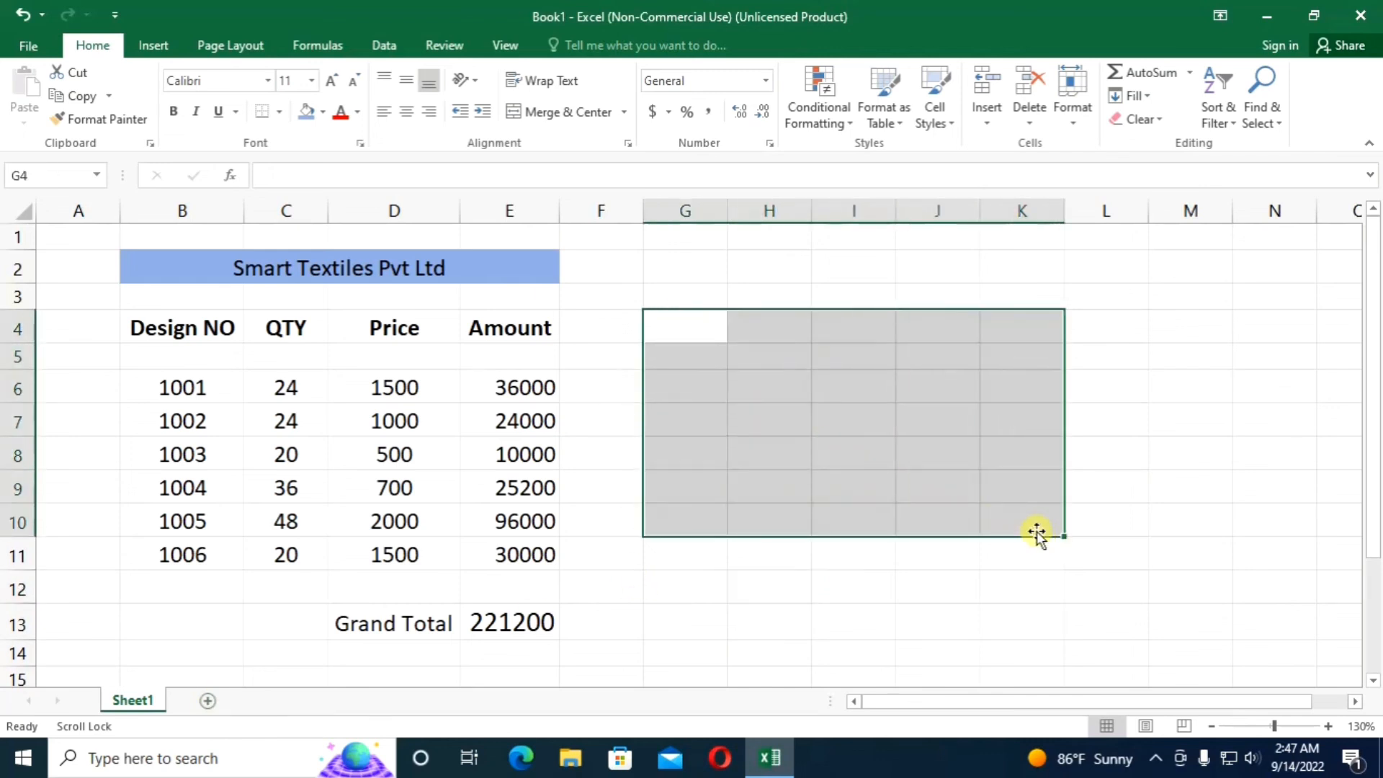
pyautogui.click(541, 116)
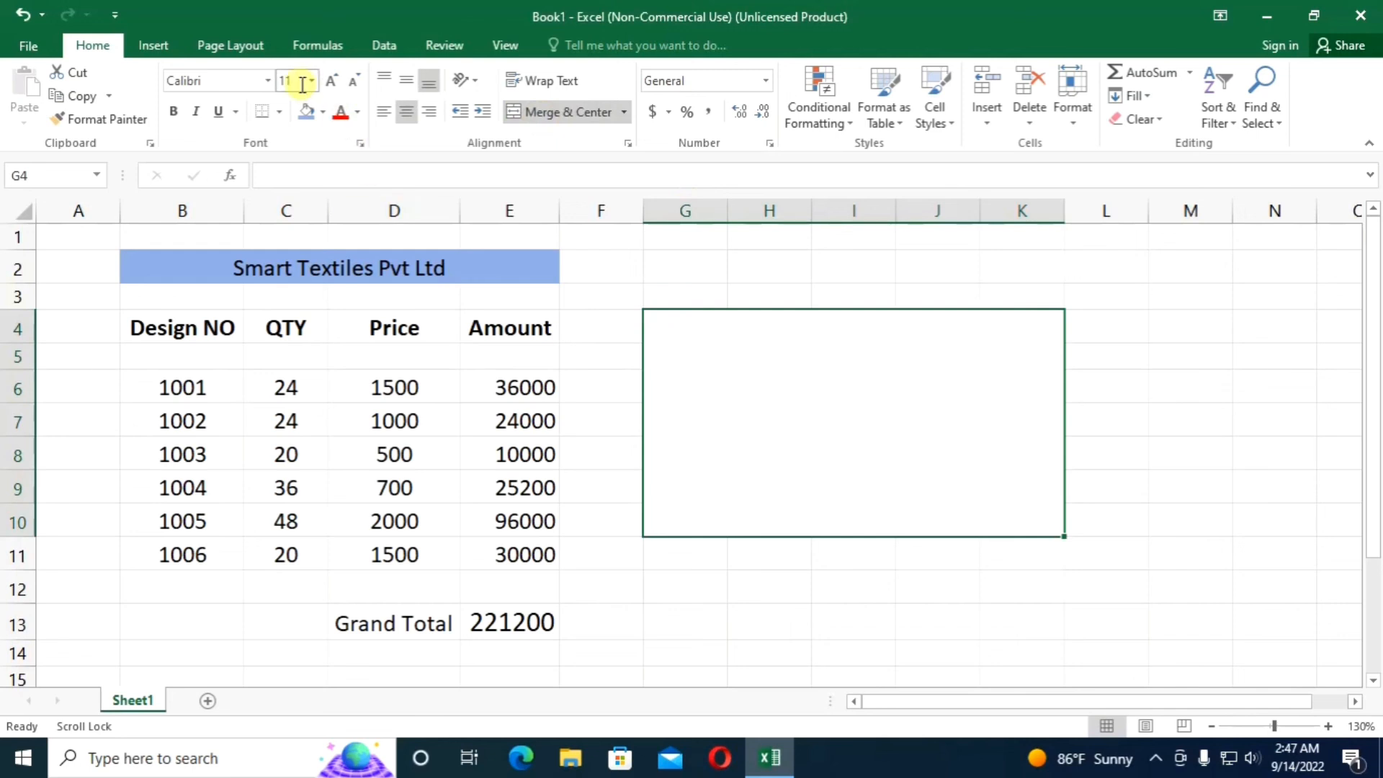
pyautogui.write('40')
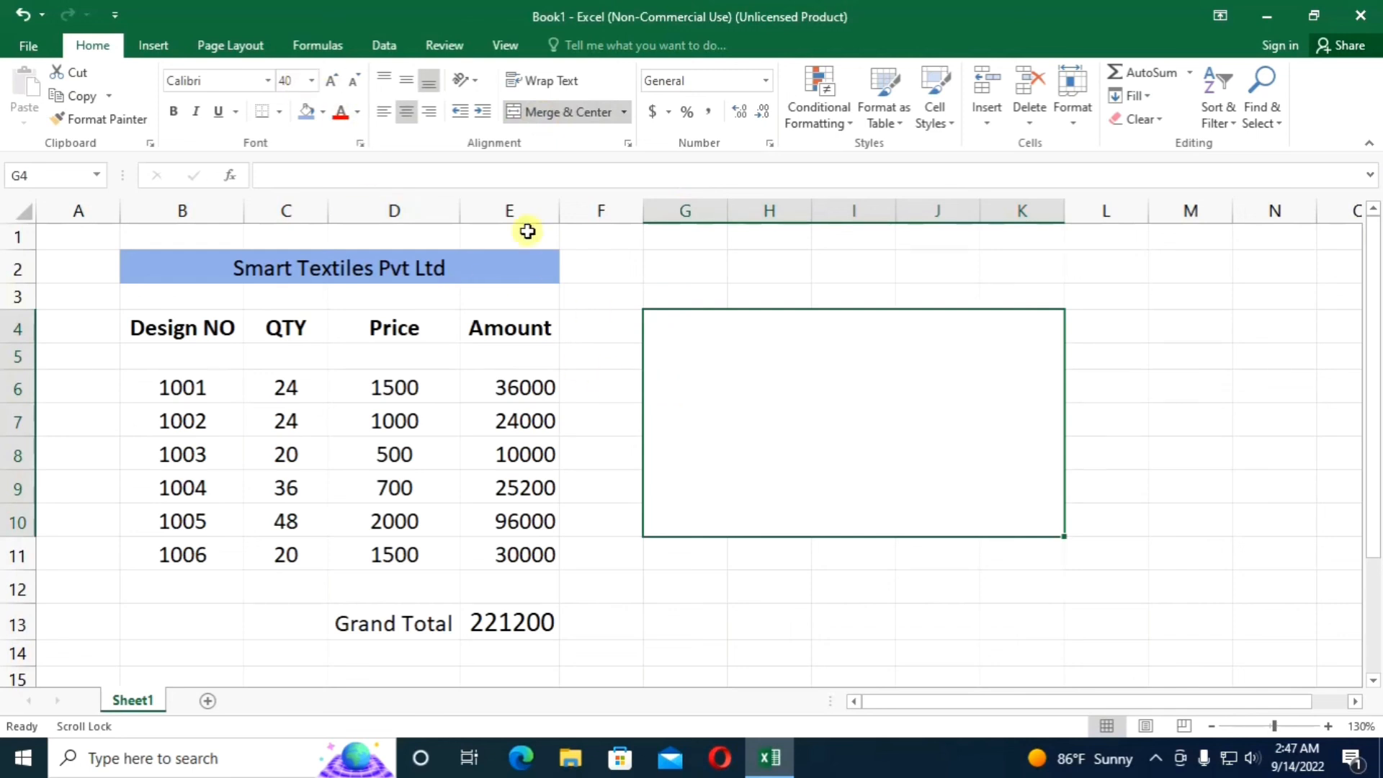
pyautogui.click(406, 80)
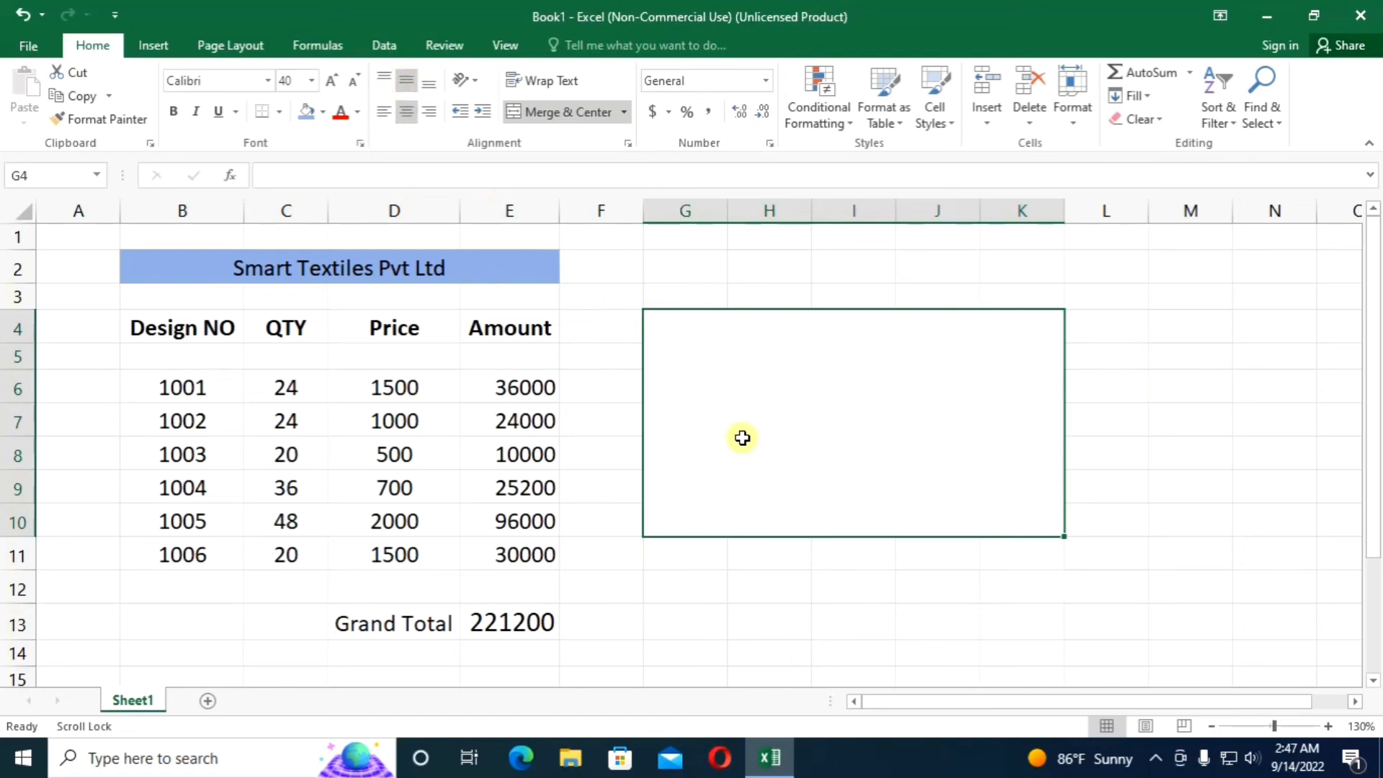
# Step: Enter the text "Please Subscribe" in the merged cell G4:K10
pyautogui.write('Pleas')
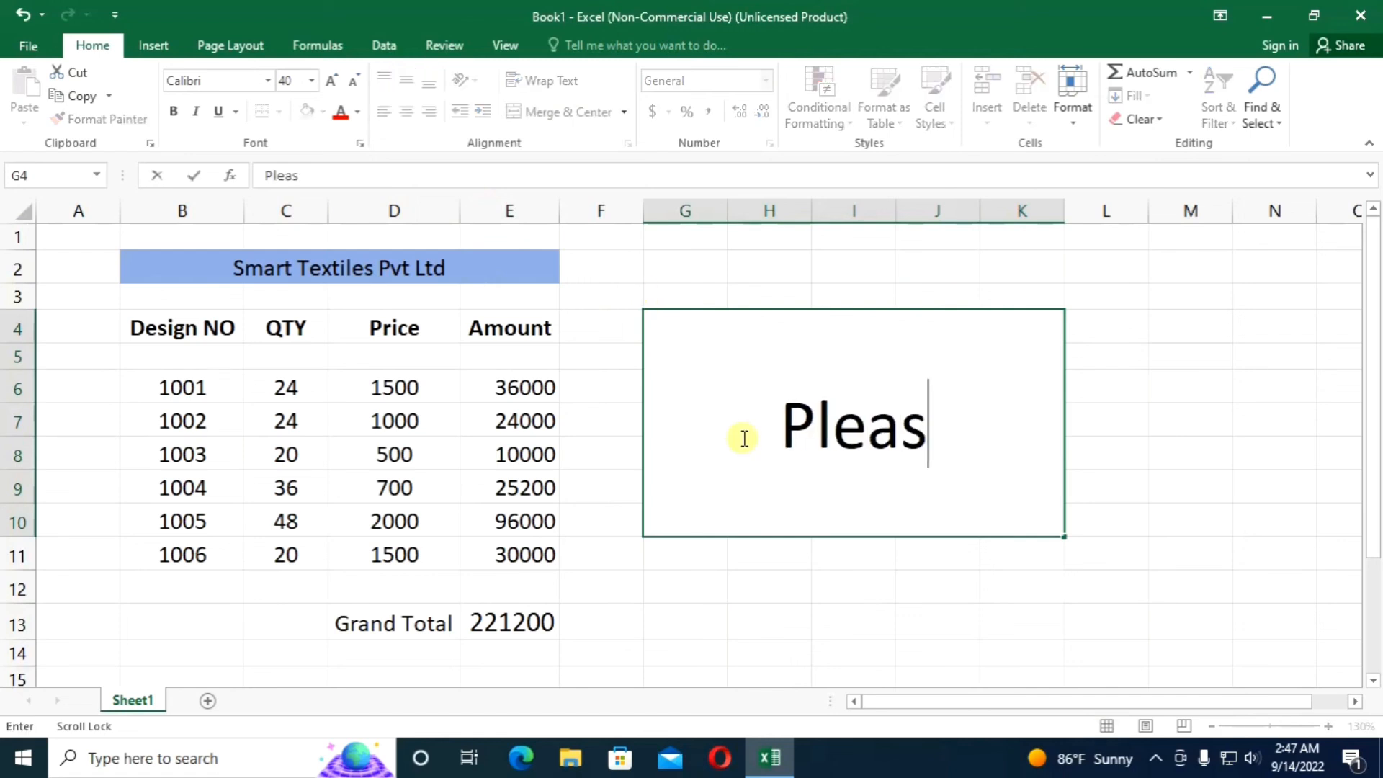
pyautogui.write('e Su')
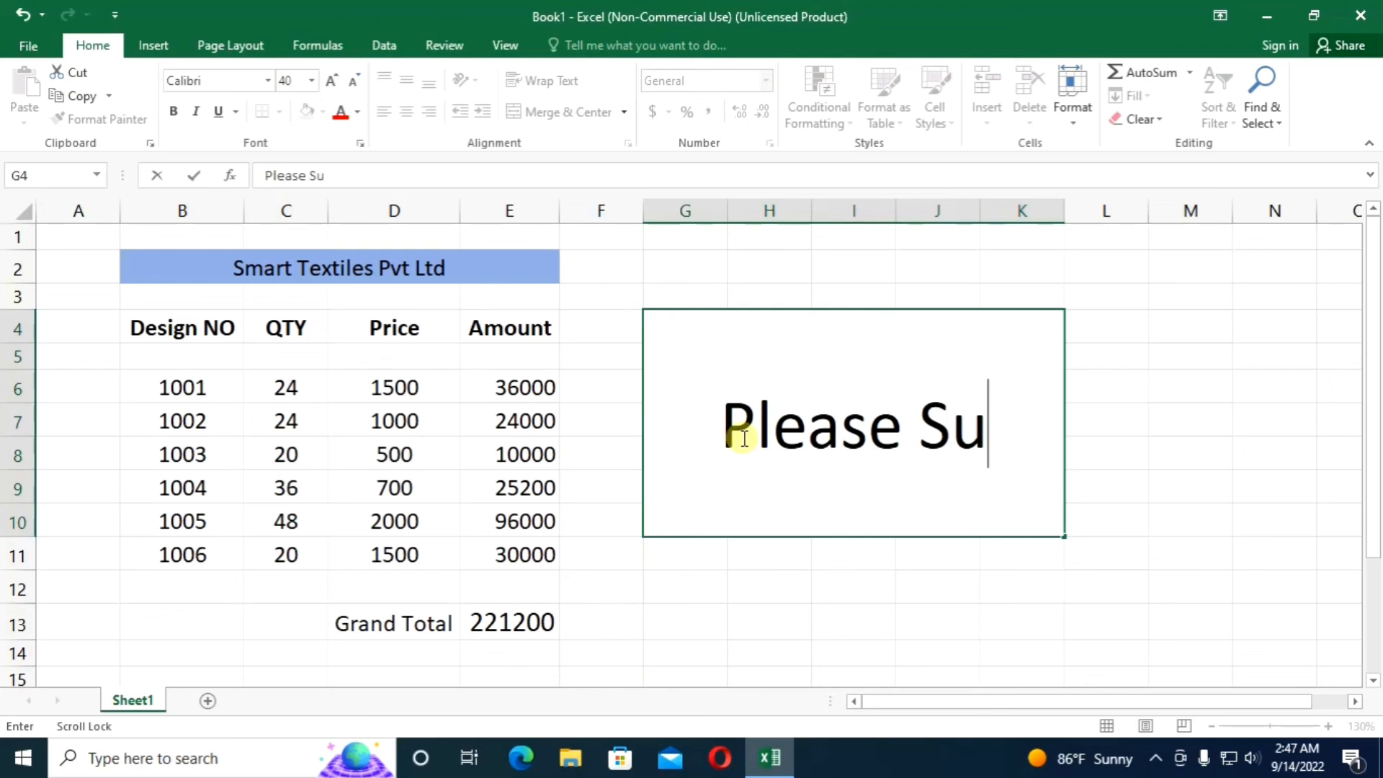
pyautogui.write('bscribe')
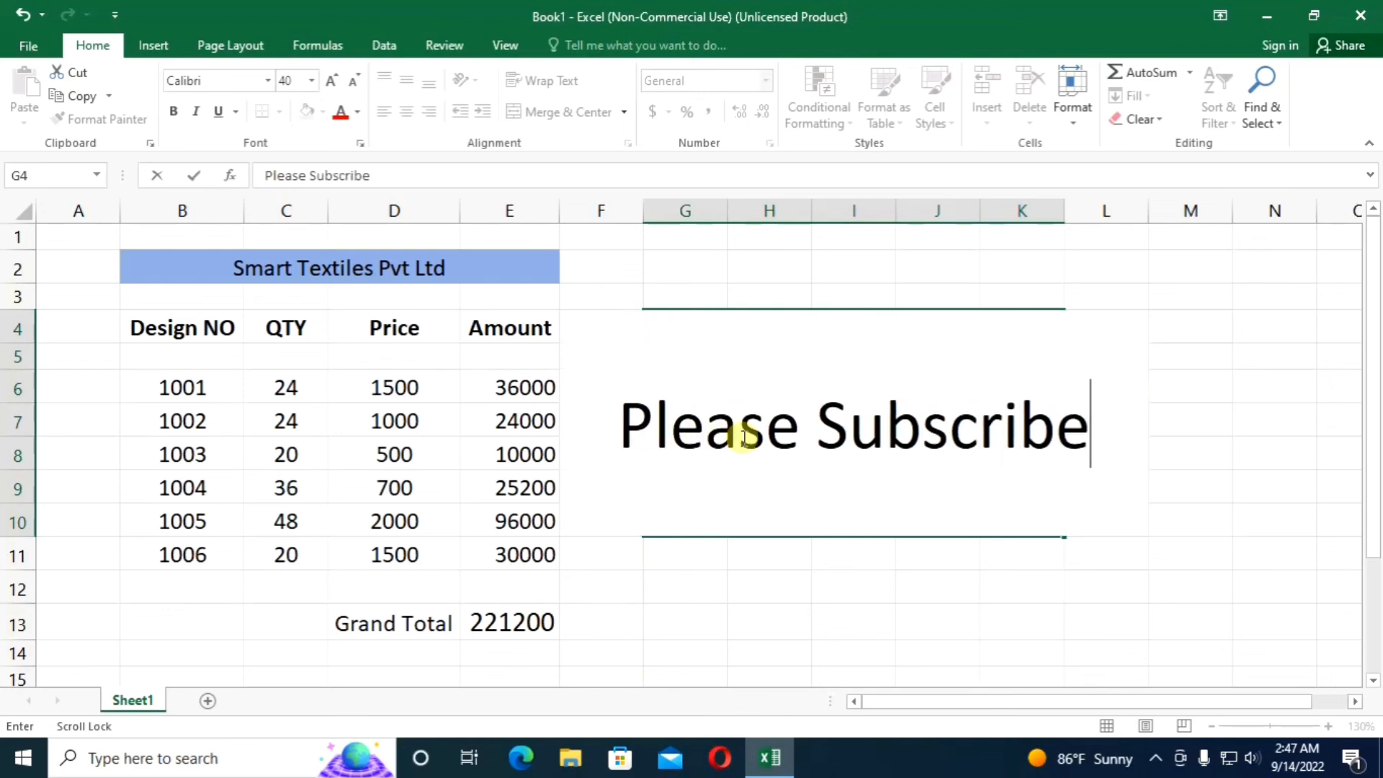